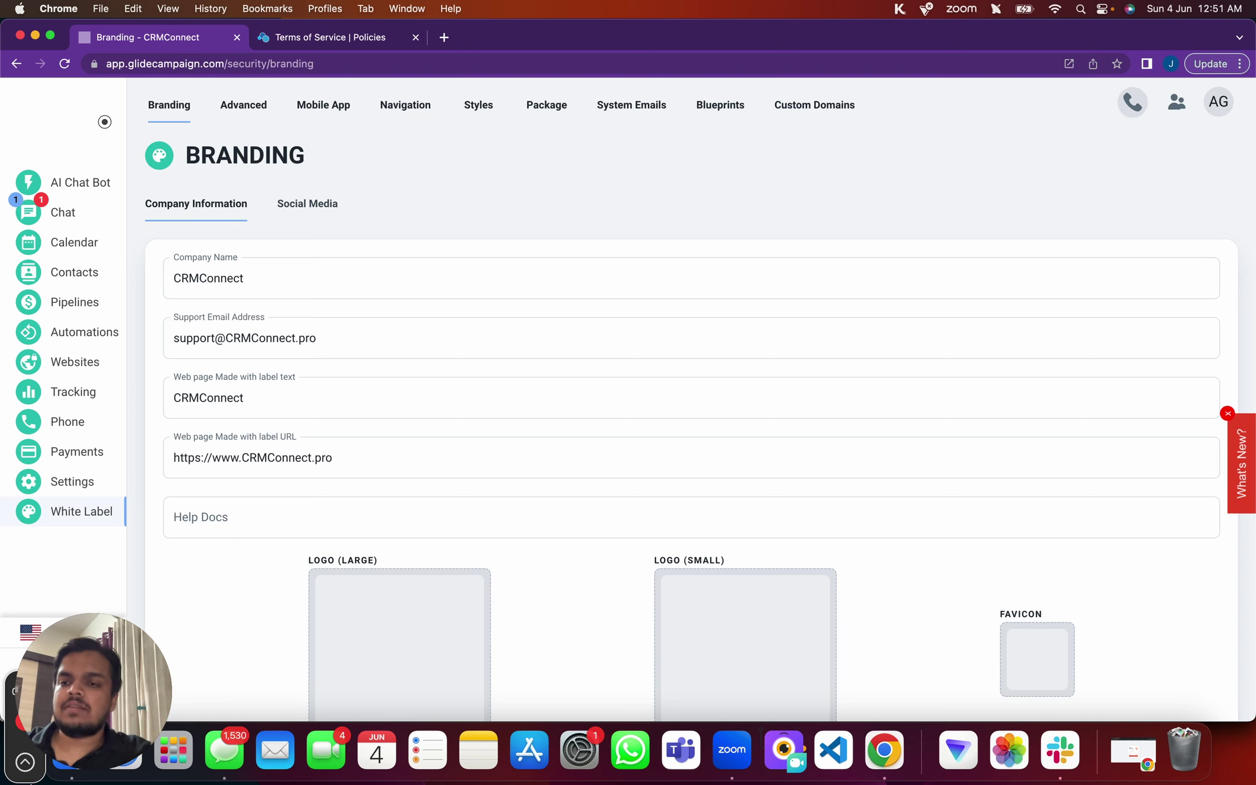
Look over the branding page's company information and social media sections
drag(338, 440, 277, 384)
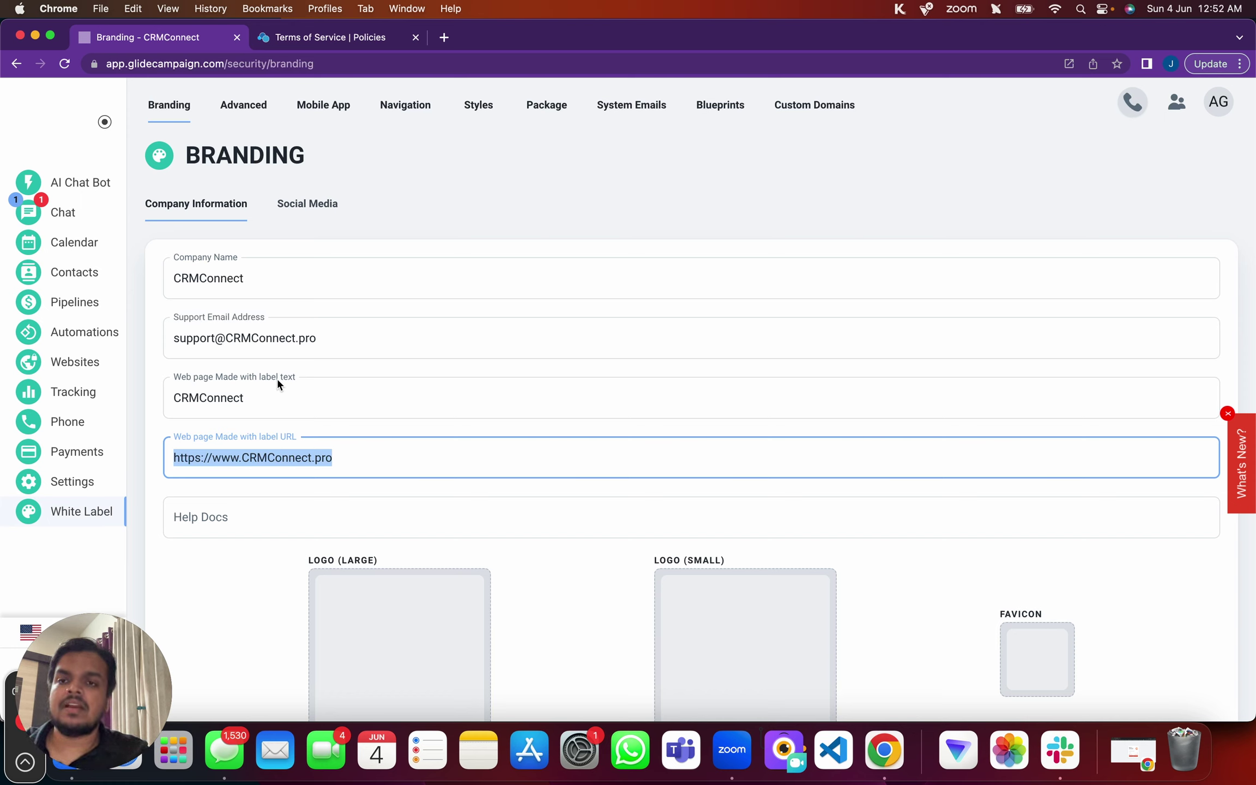
click(444, 207)
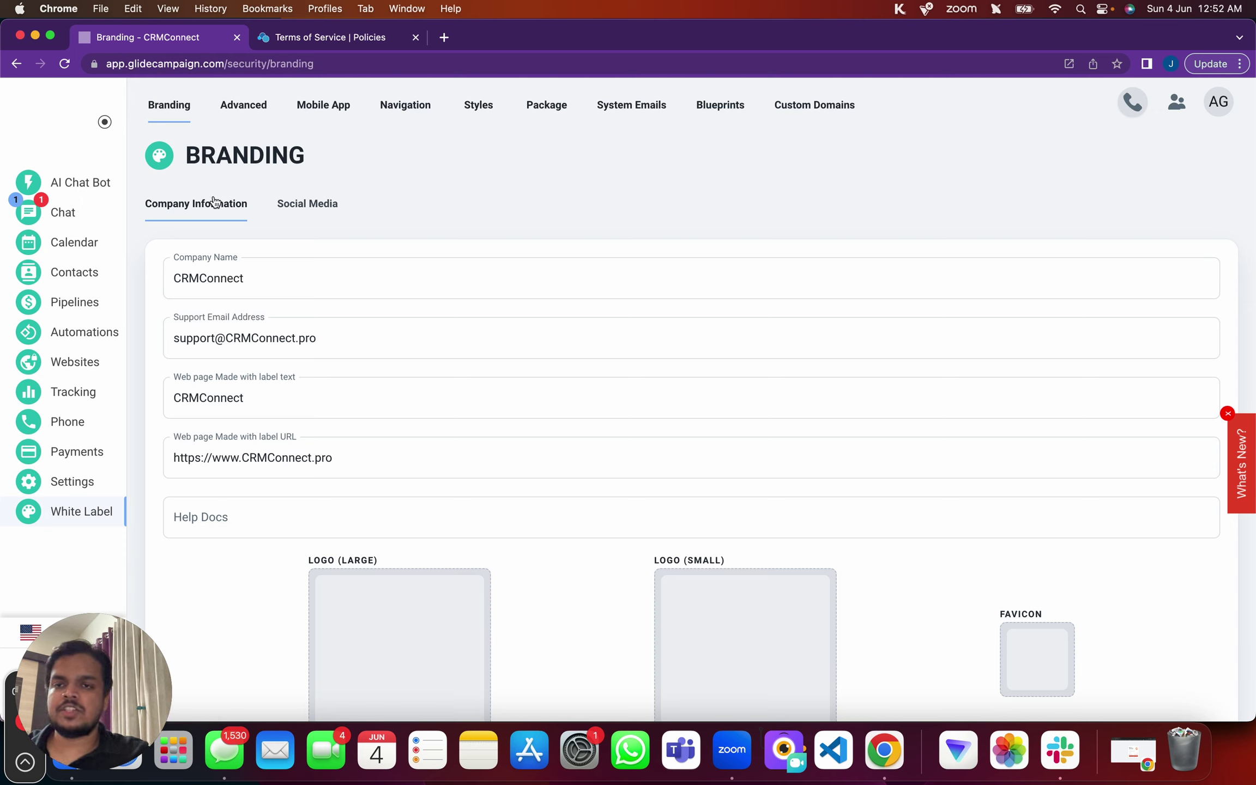
click(295, 203)
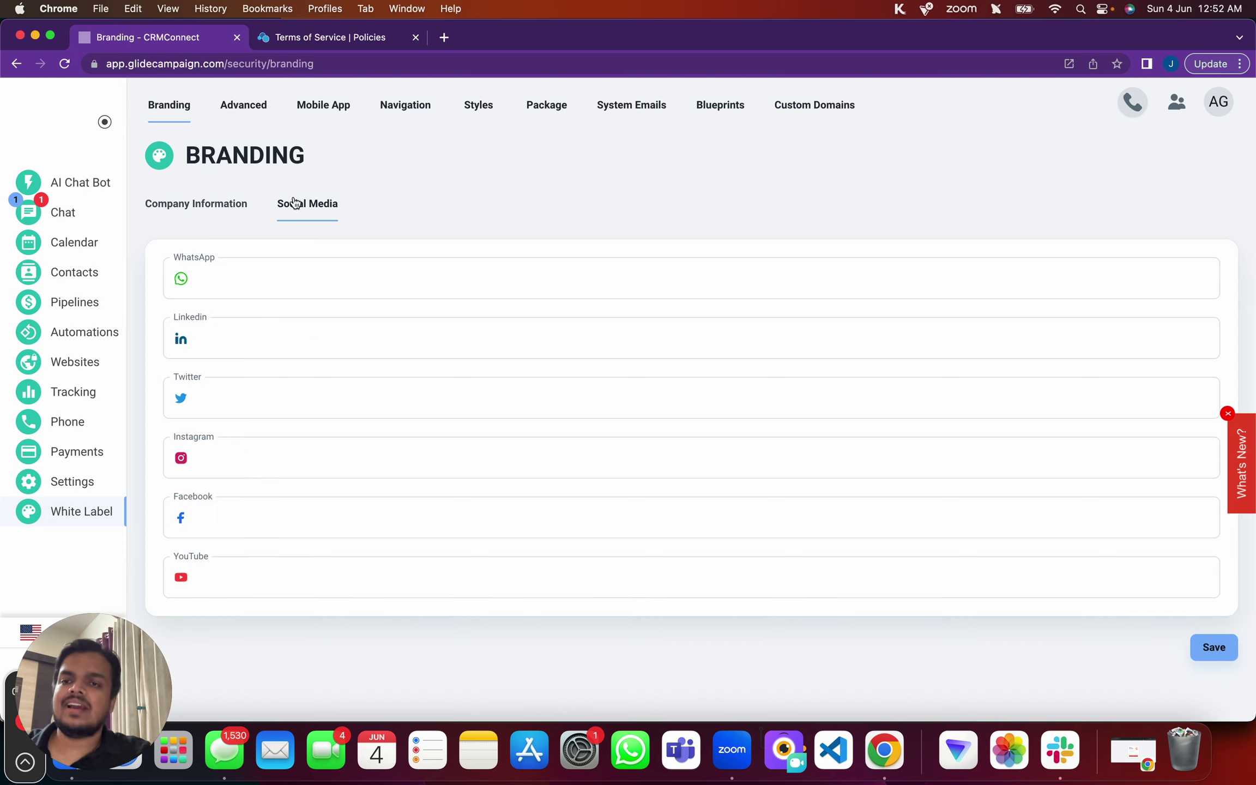
click(219, 200)
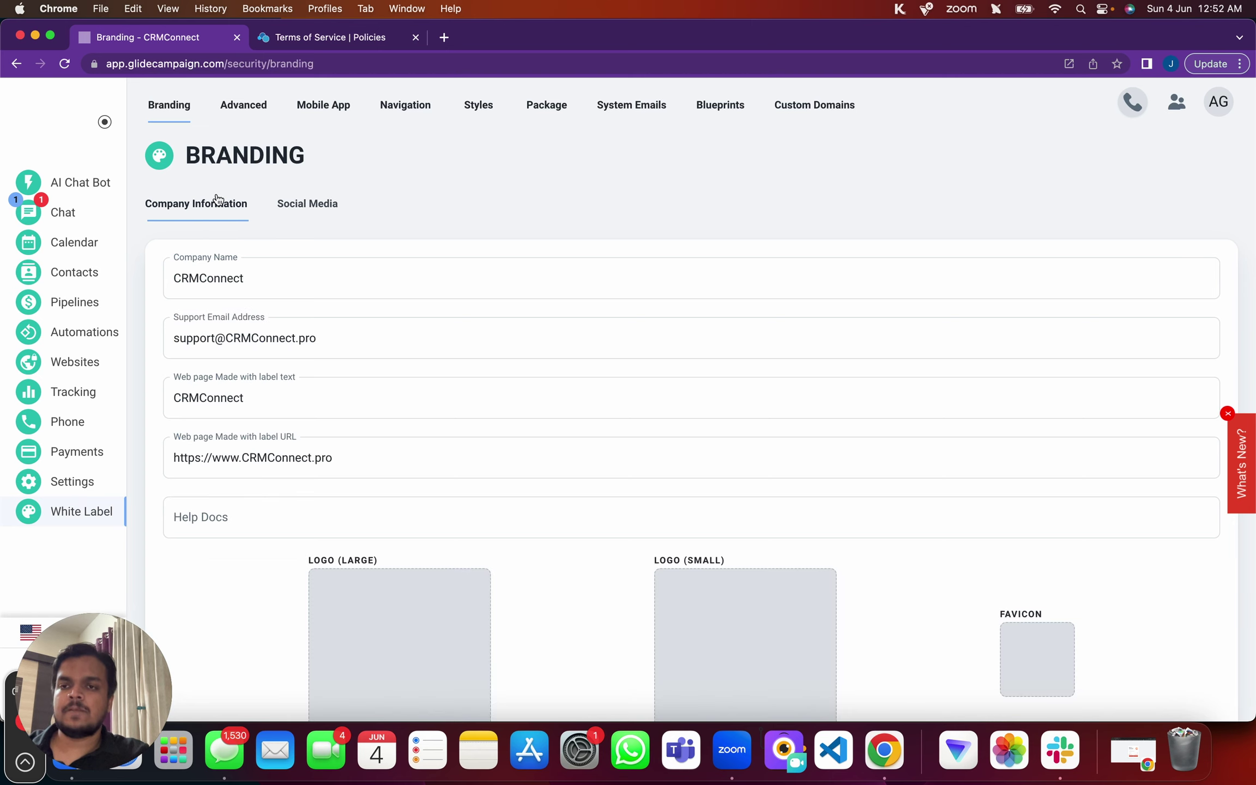
Review the company name, support email address, and the web page made-with label text and URL in the company information
click(177, 294)
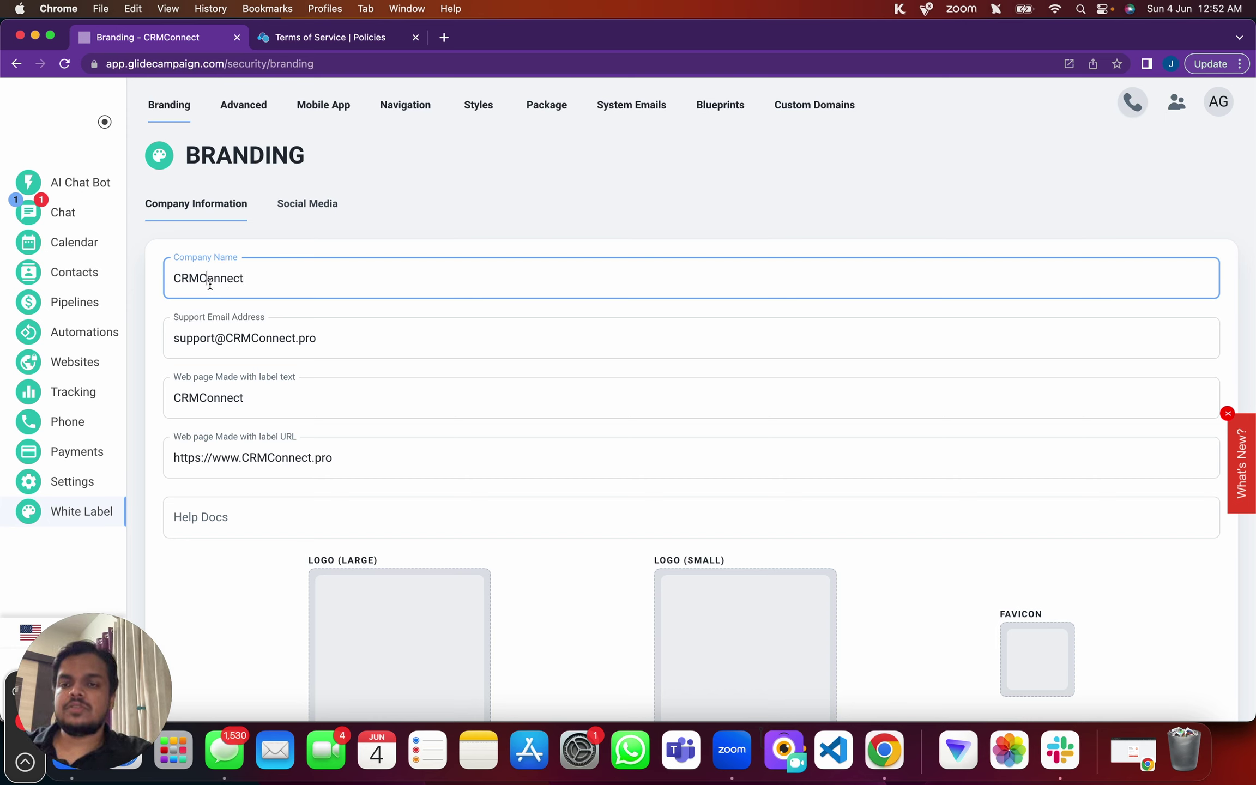
double_click(210, 283)
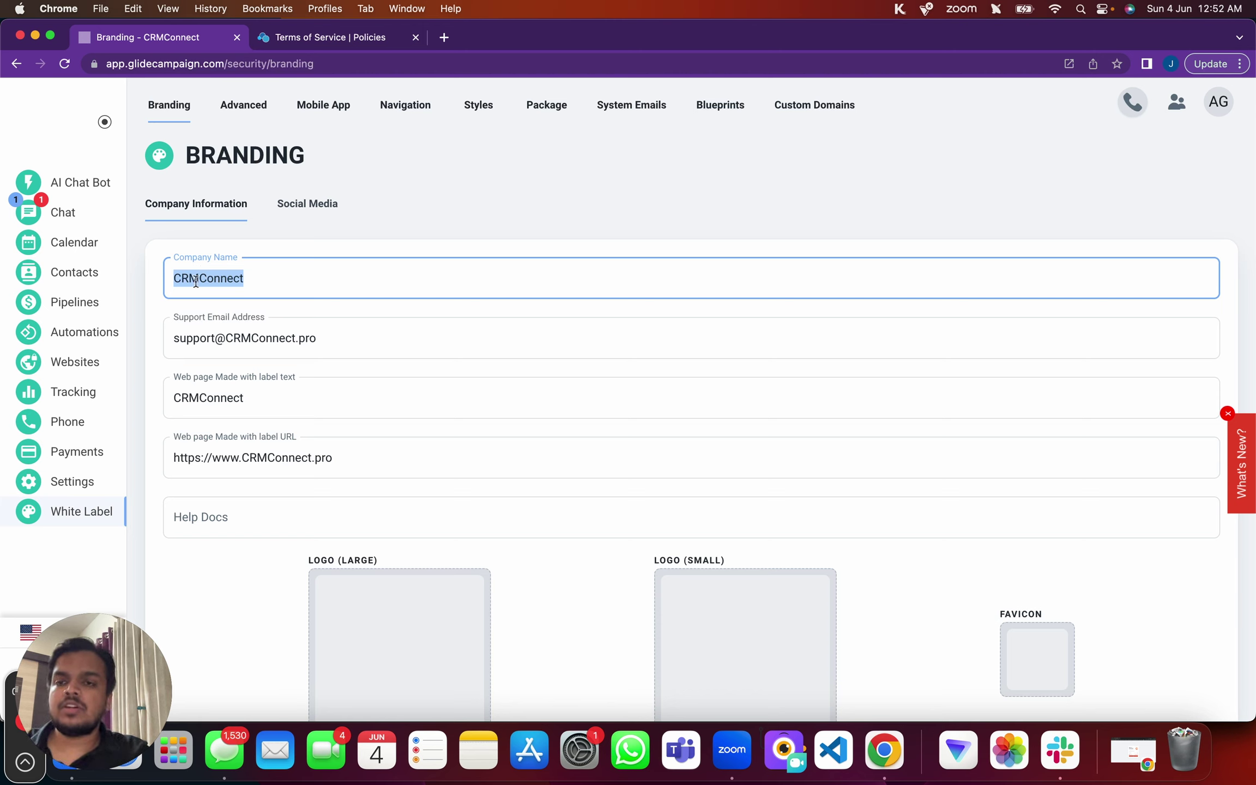
click(175, 276)
double_click(176, 276)
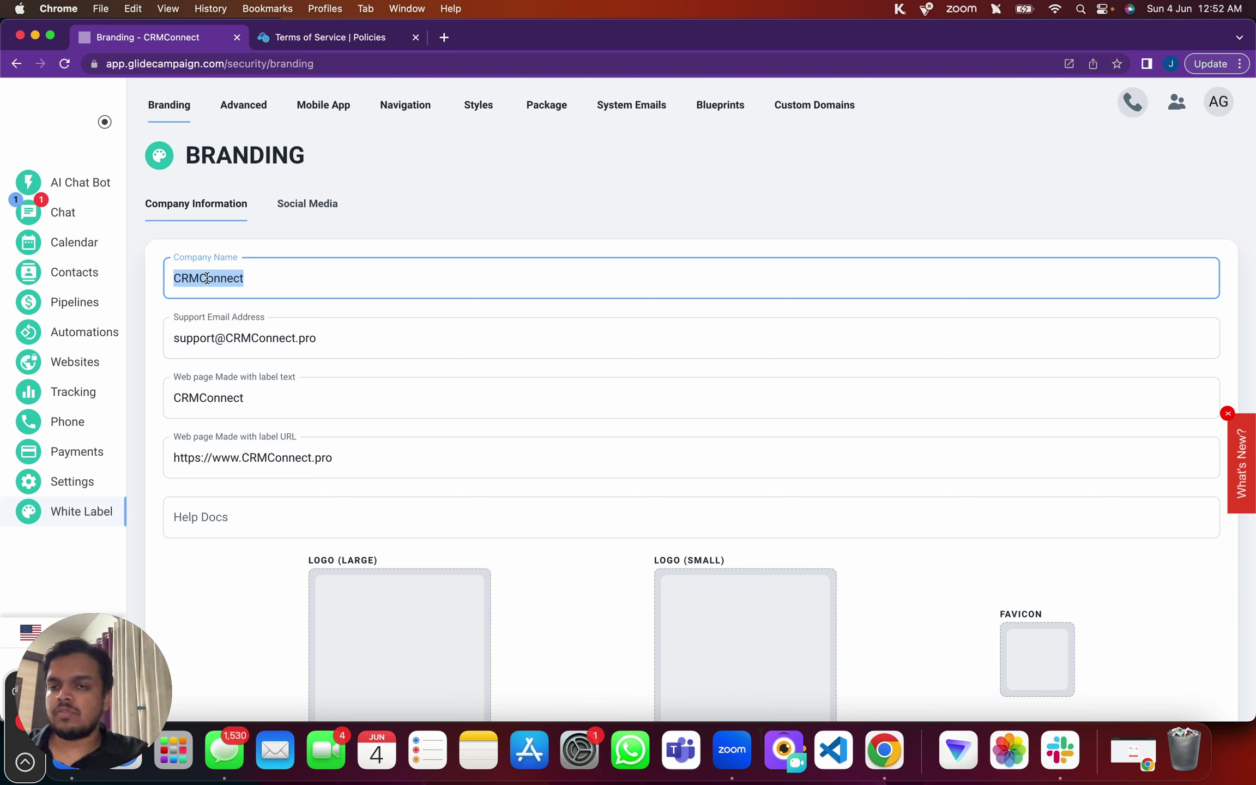
drag(170, 346, 334, 343)
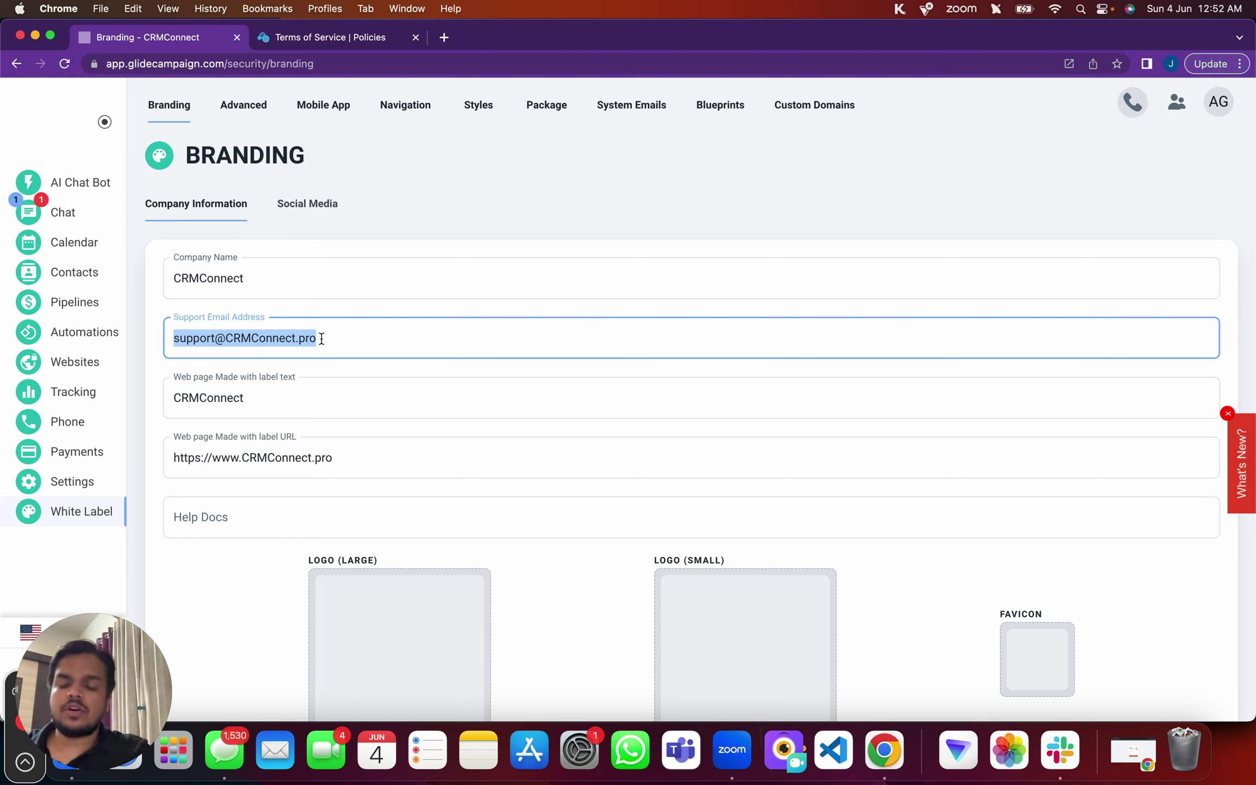
double_click(200, 333)
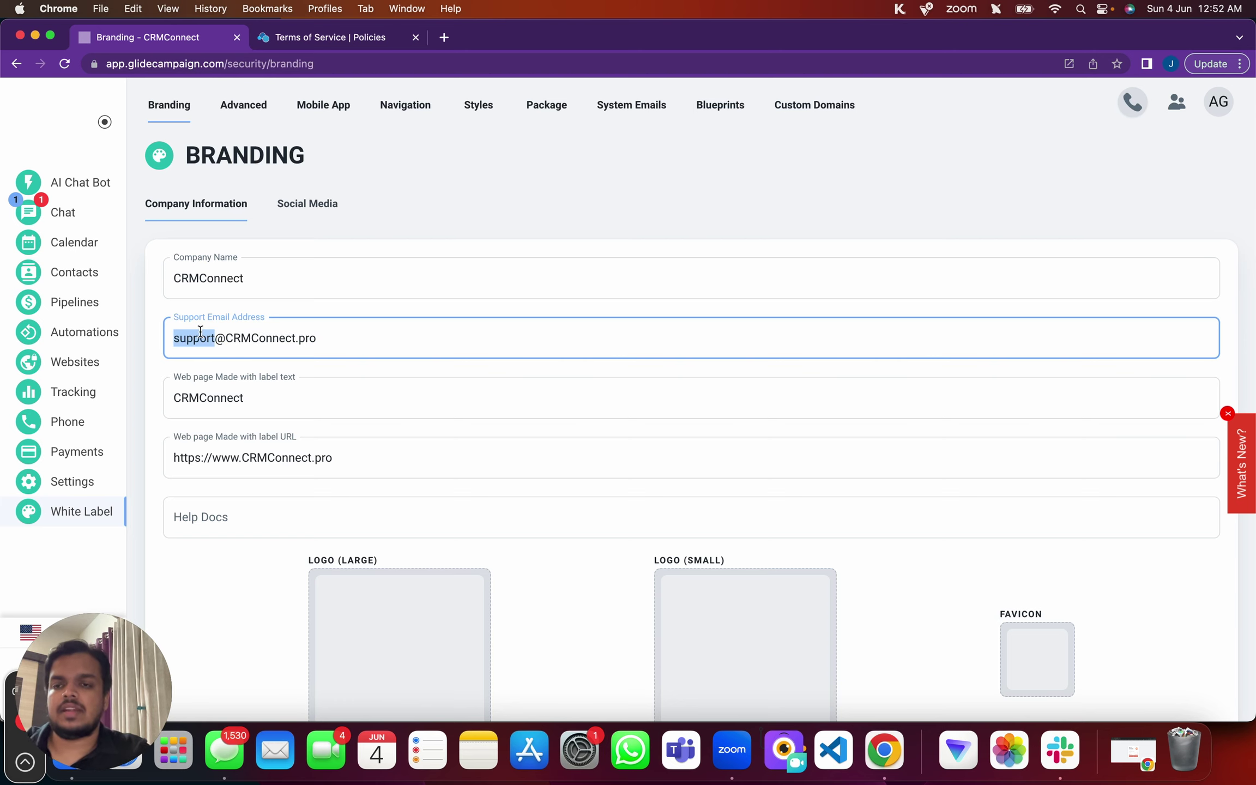
click(179, 398)
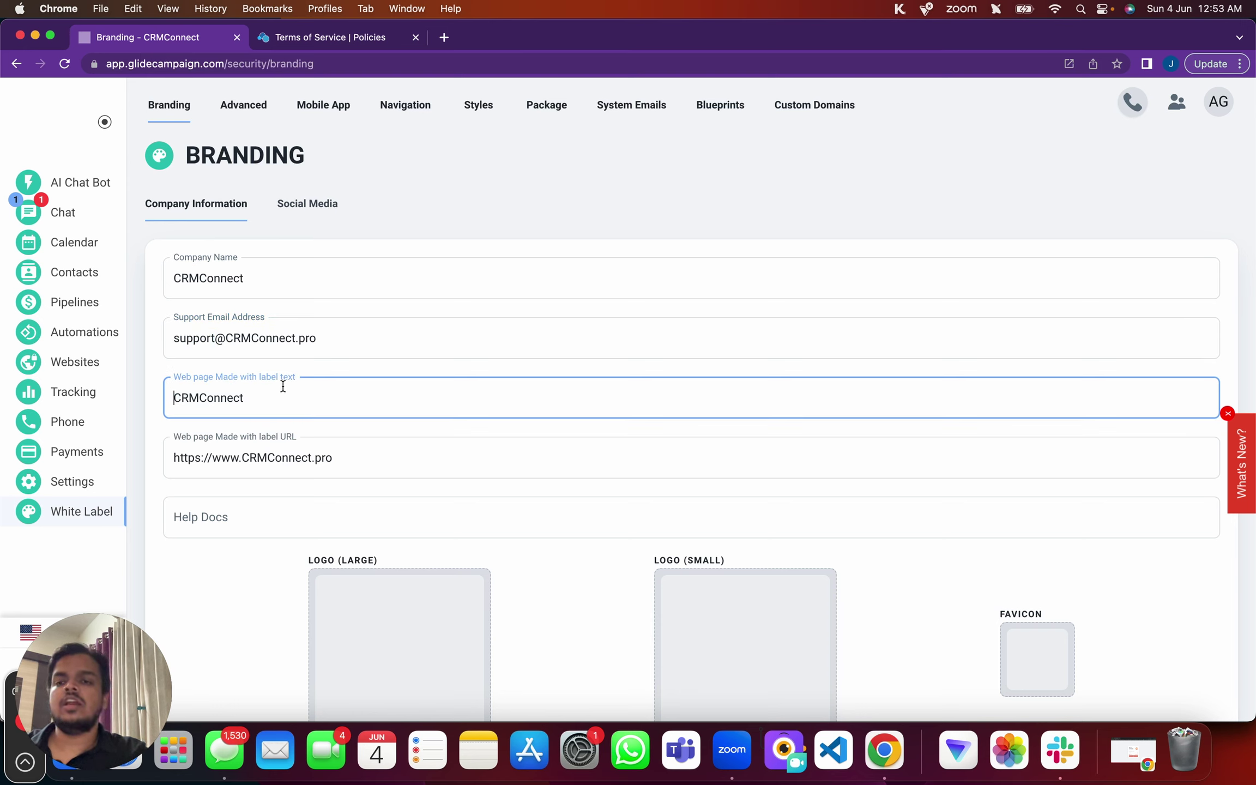
key(super+a)
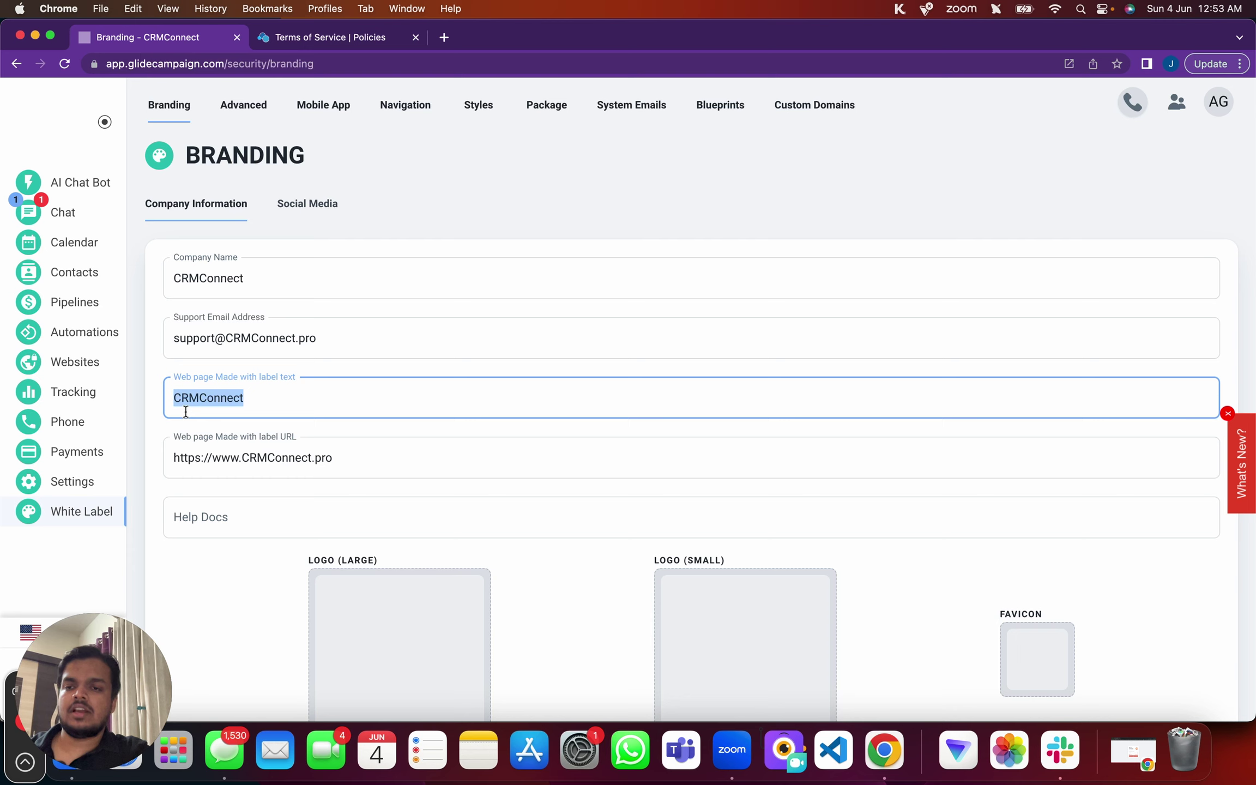
drag(165, 455, 346, 454)
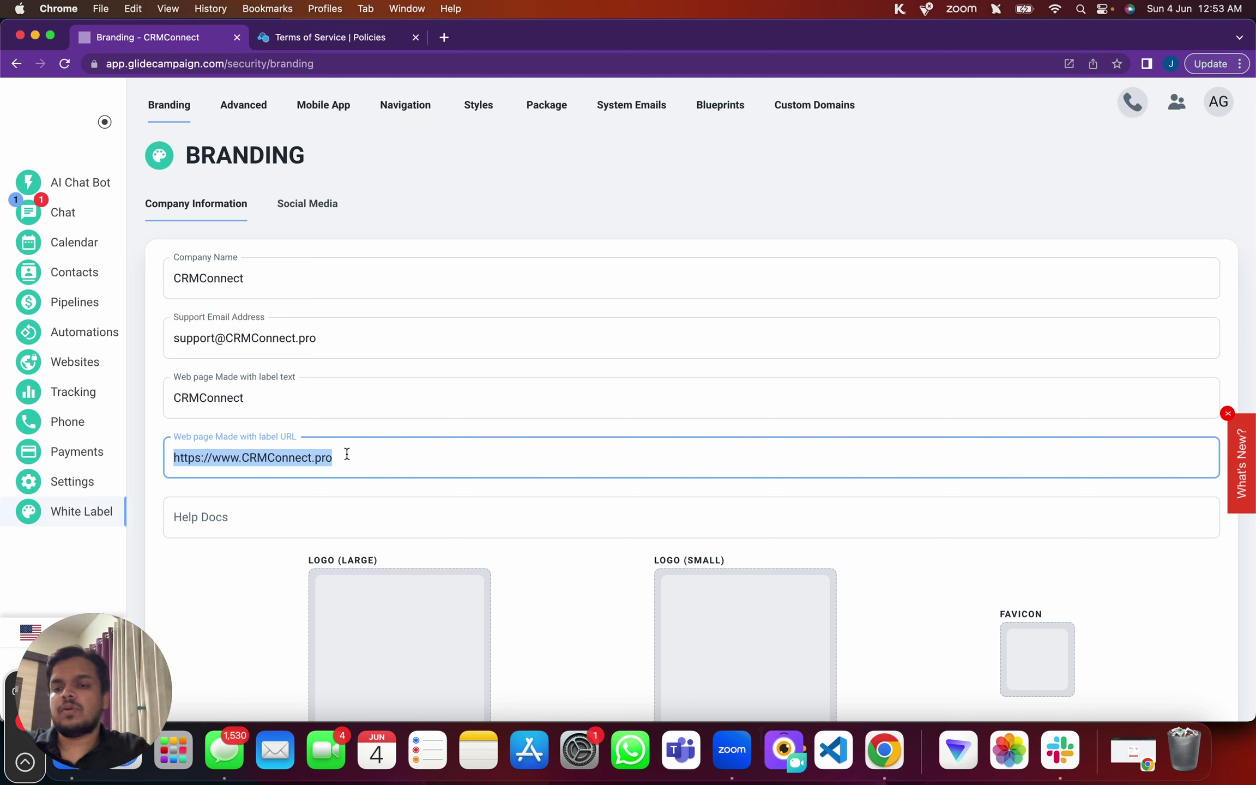
click(229, 406)
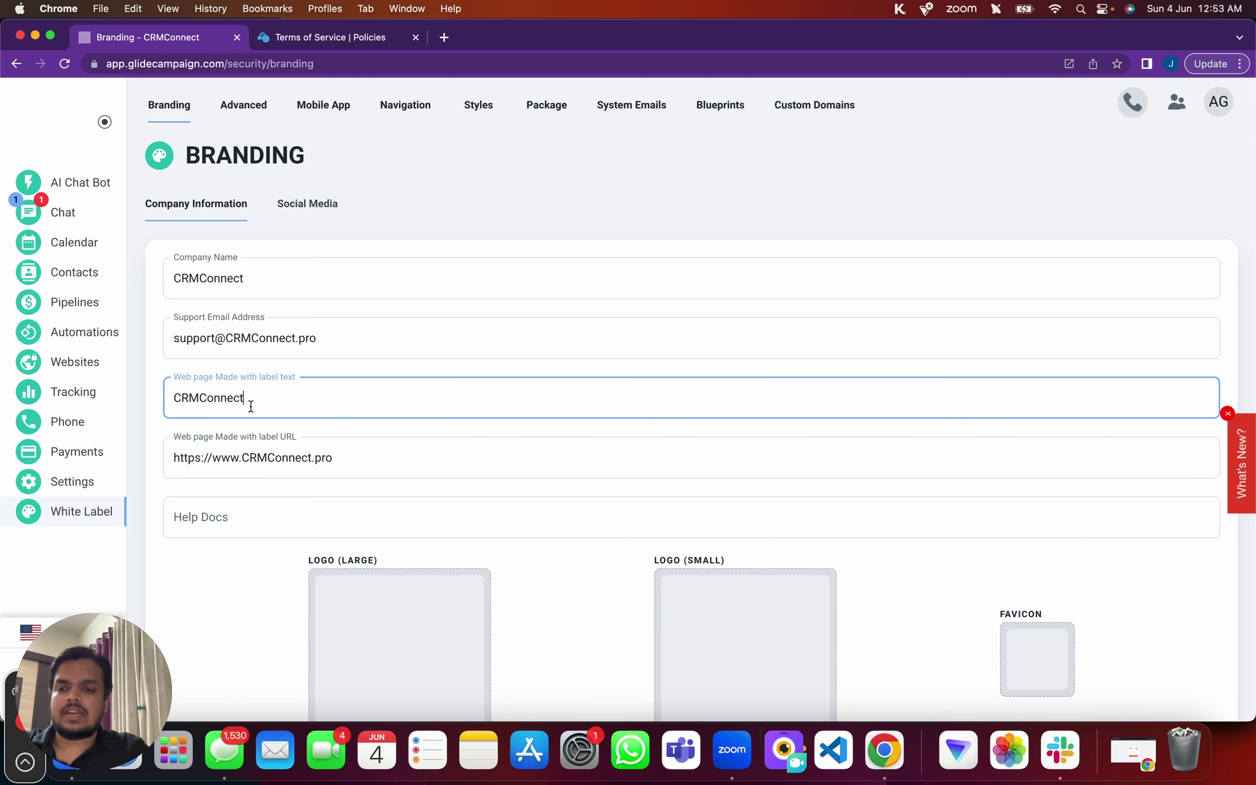
Examine the help docs field and the large logo, small logo and favicon upload areas in the company information
scroll(210, 567, down, 2)
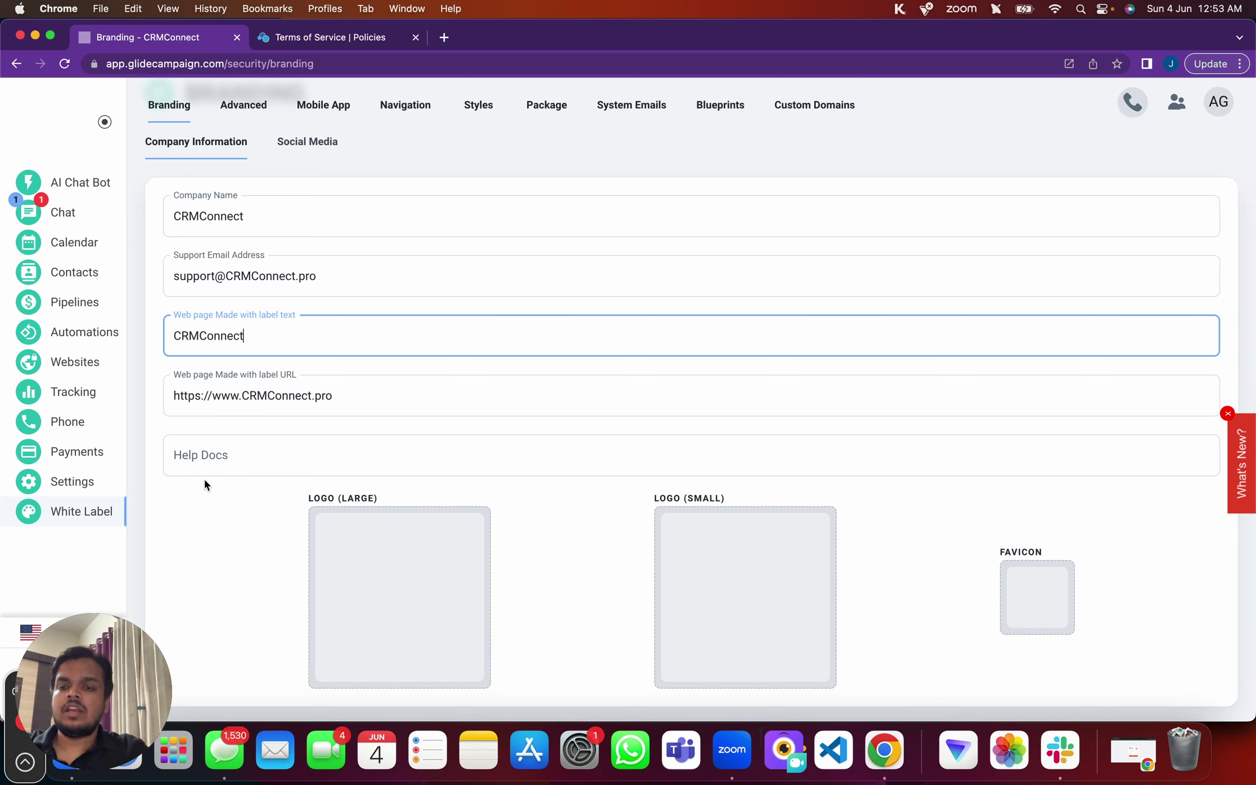
click(206, 446)
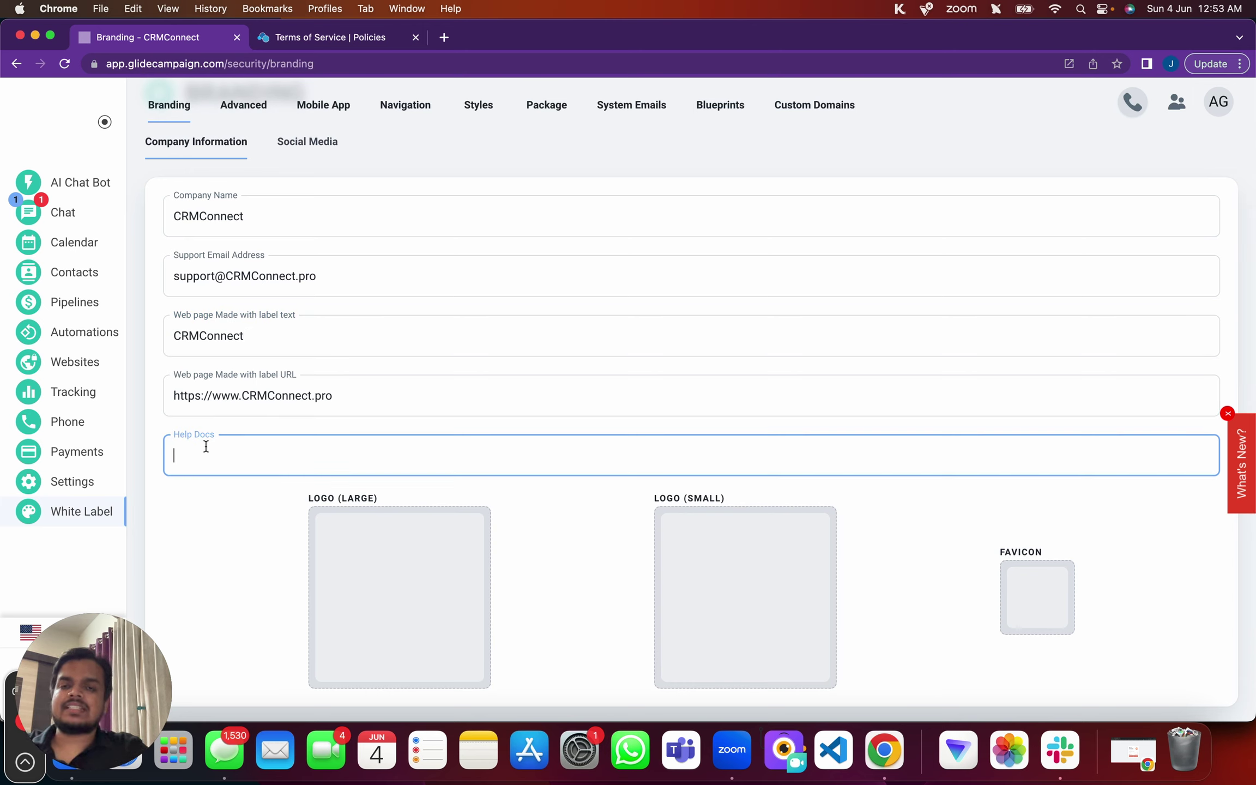
click(208, 491)
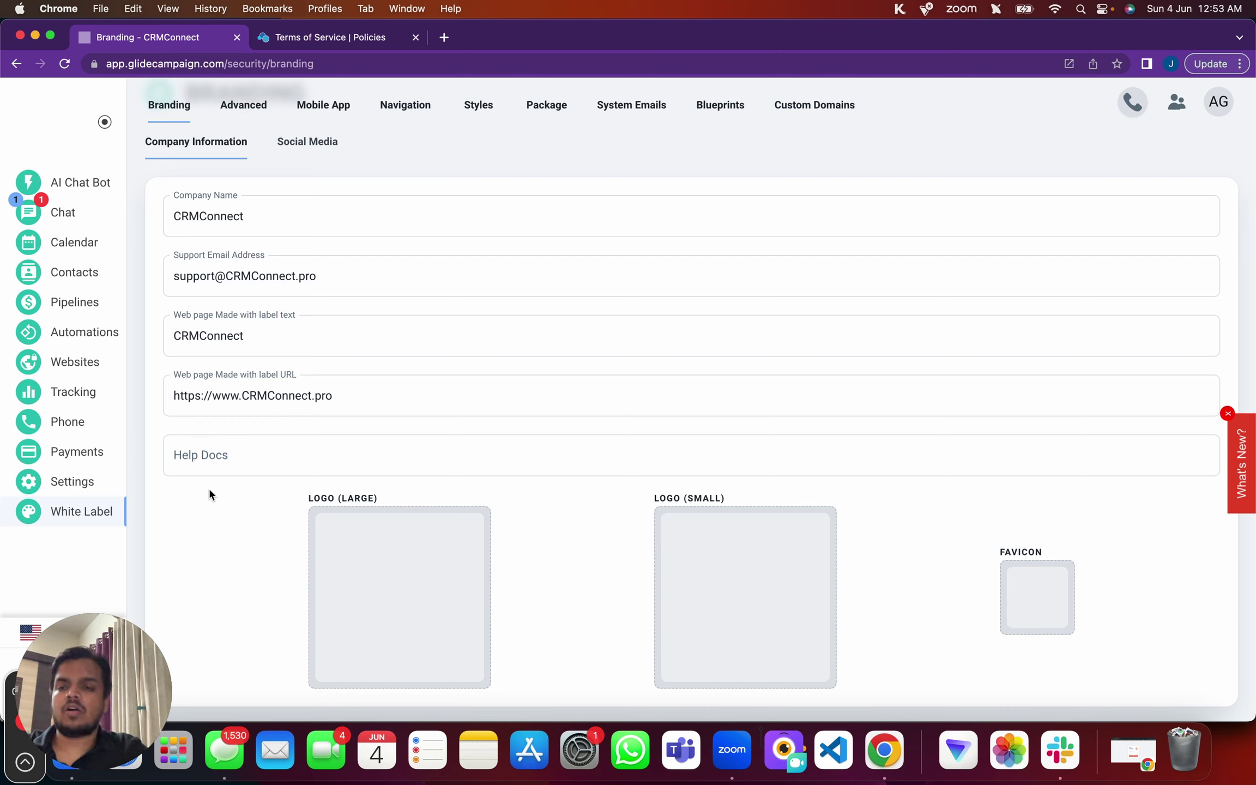
click(209, 455)
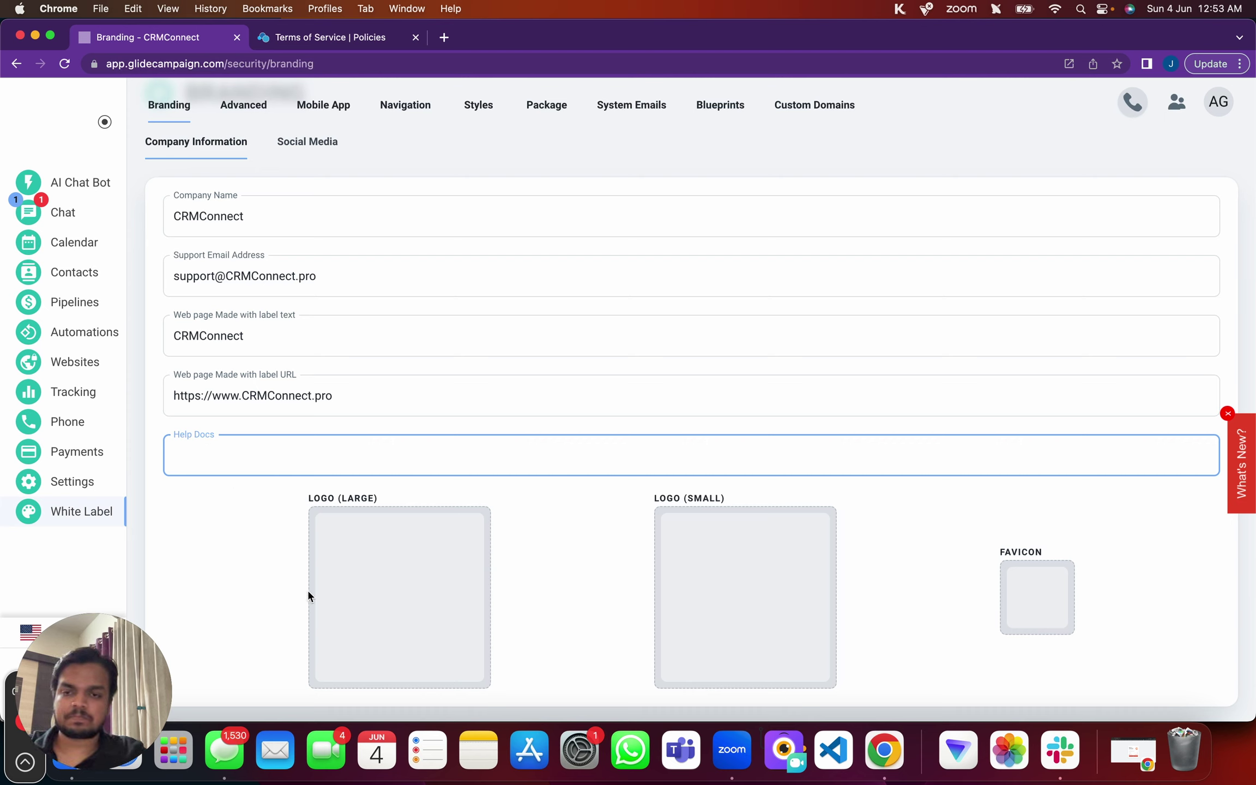
click(549, 546)
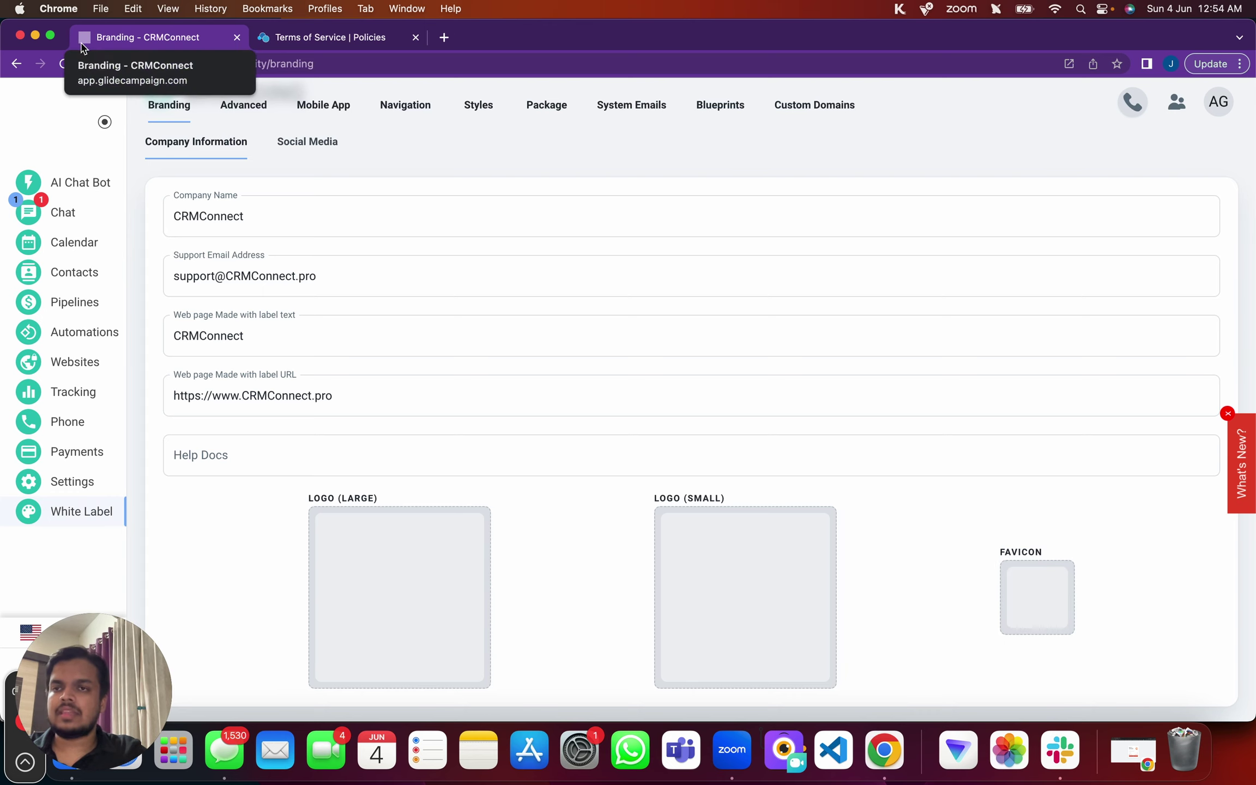
Open the social media branding section, check its profile link fields and save it
scroll(330, 234, up, 2)
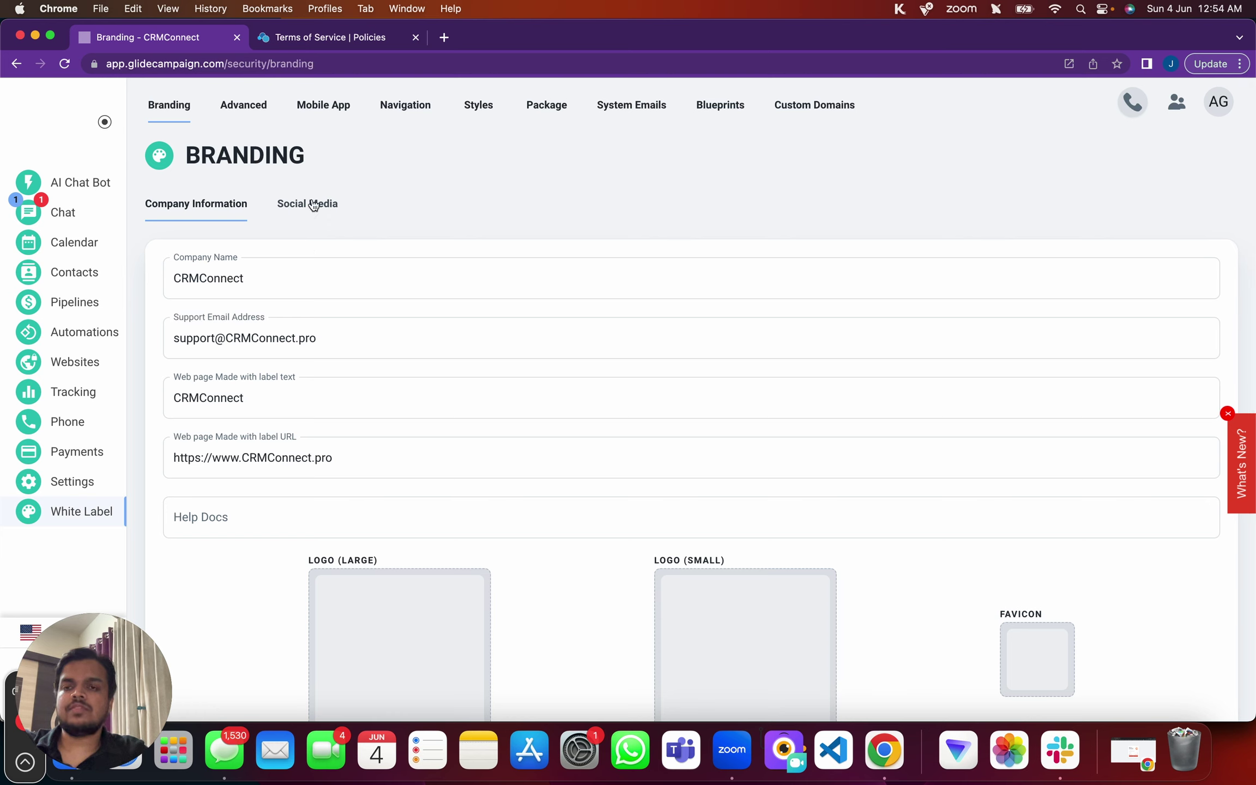
click(313, 206)
click(229, 320)
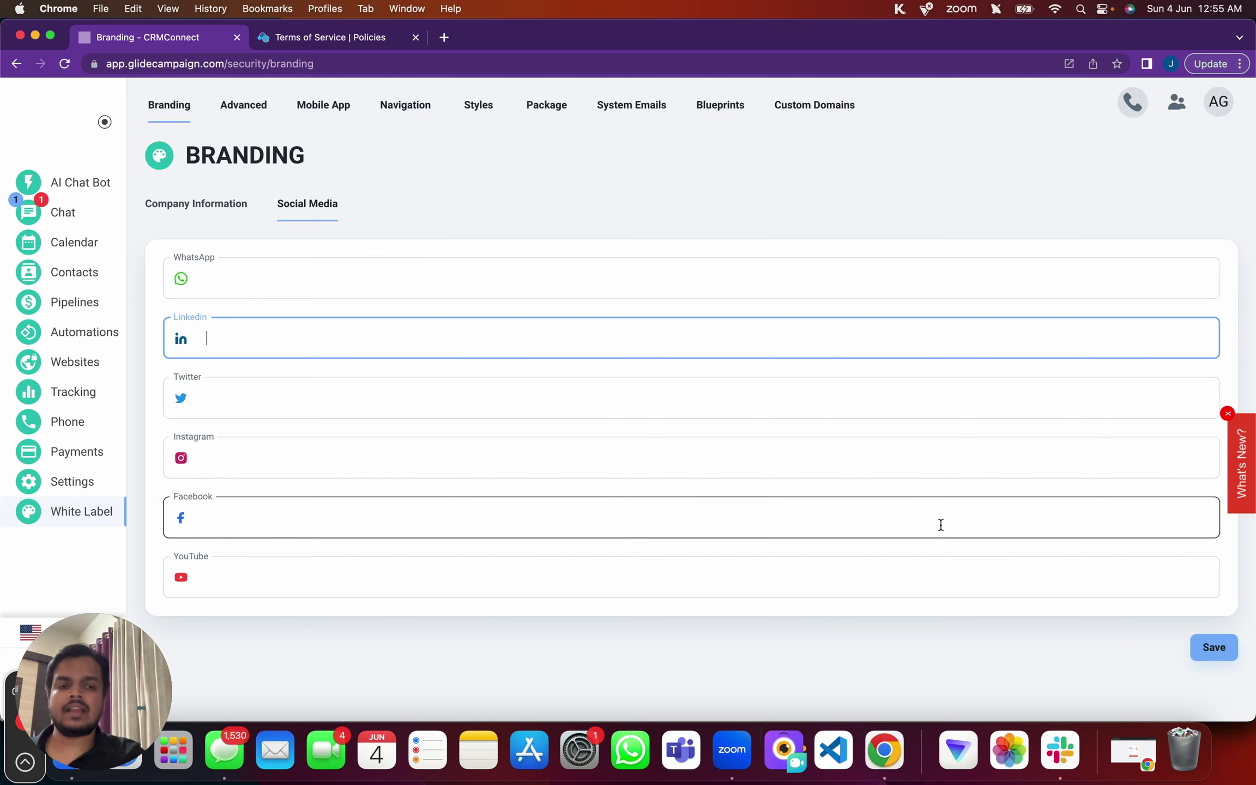
click(1226, 648)
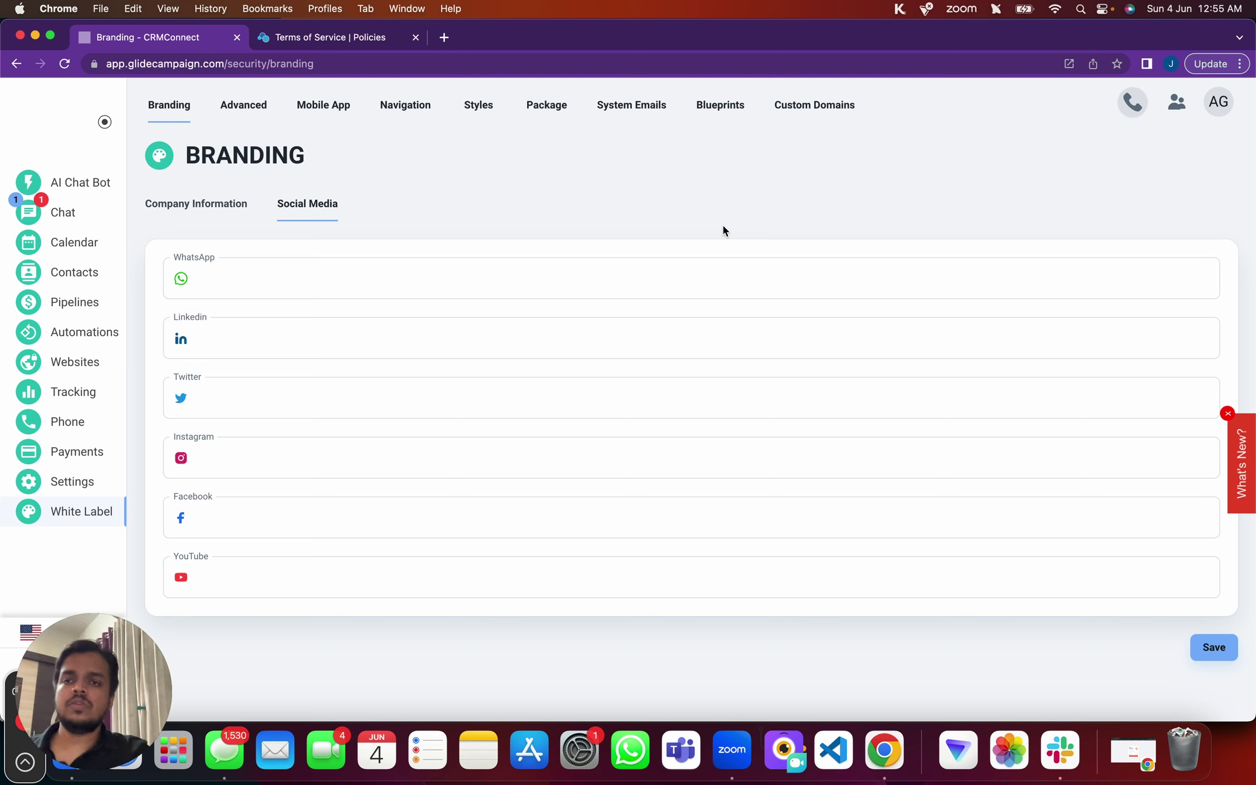
Review the PWA mobile app's background color, theme color and PNG upload settings, and save them
click(337, 113)
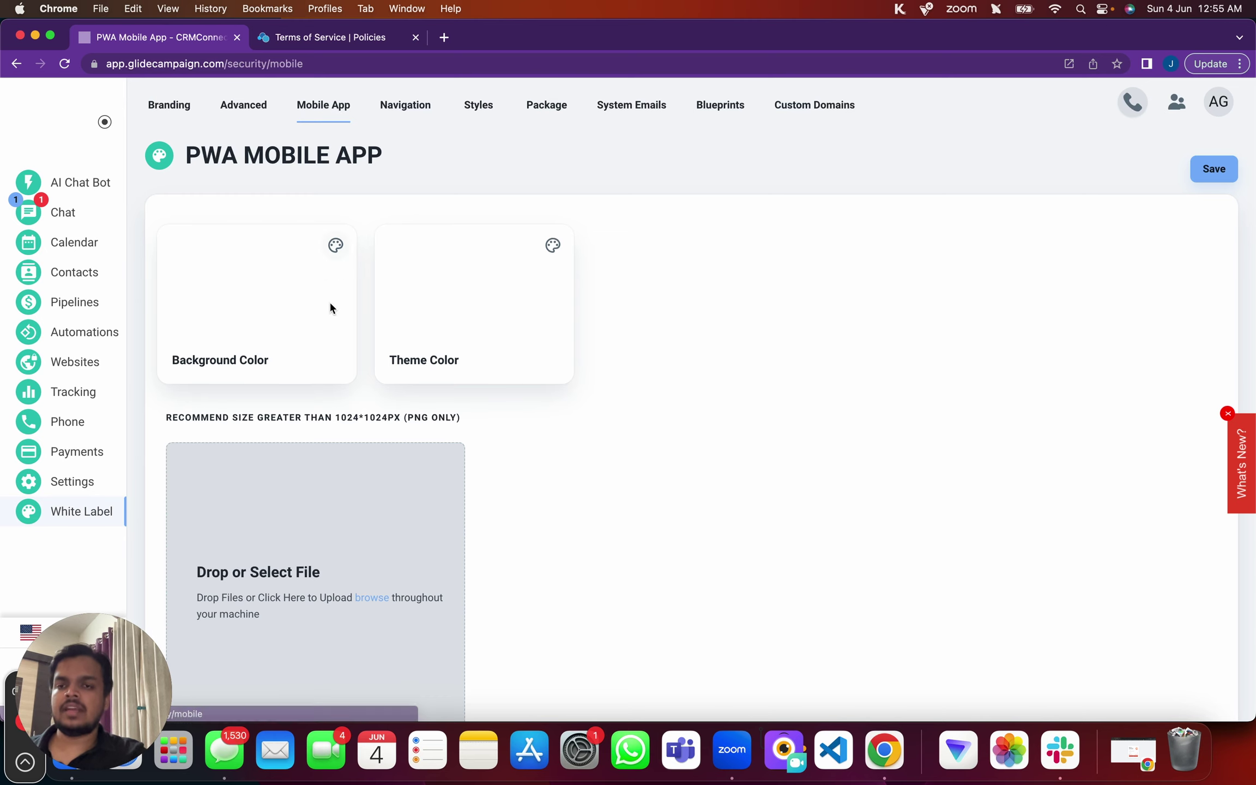
scroll(298, 392, down, 3)
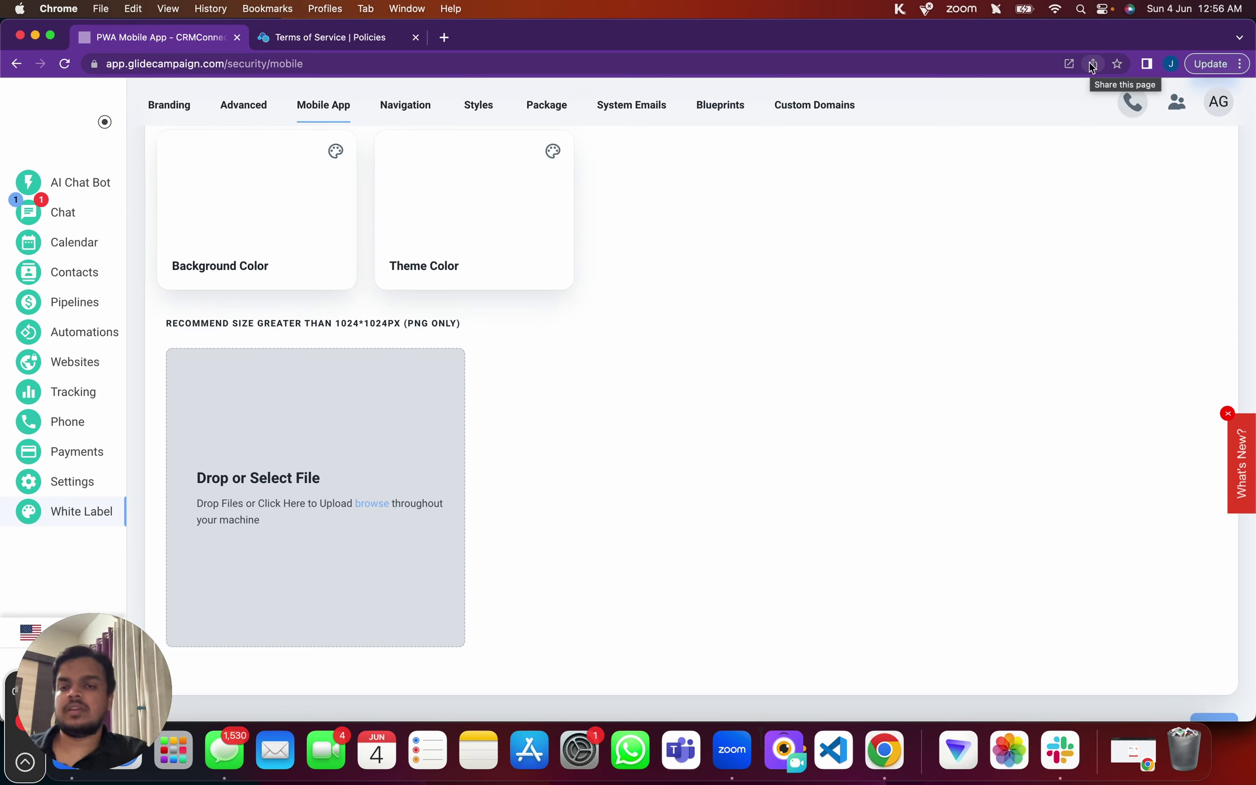
scroll(869, 414, up, 3)
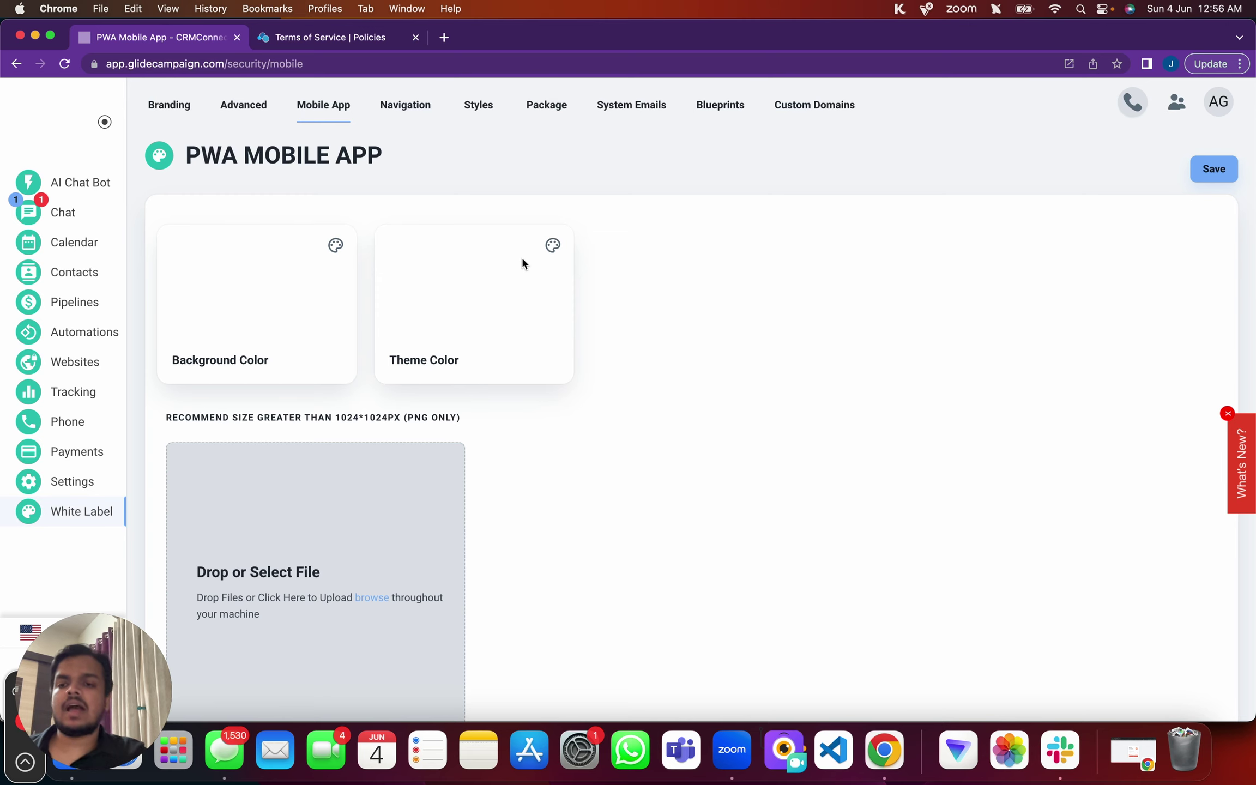
scroll(323, 547, down, 3)
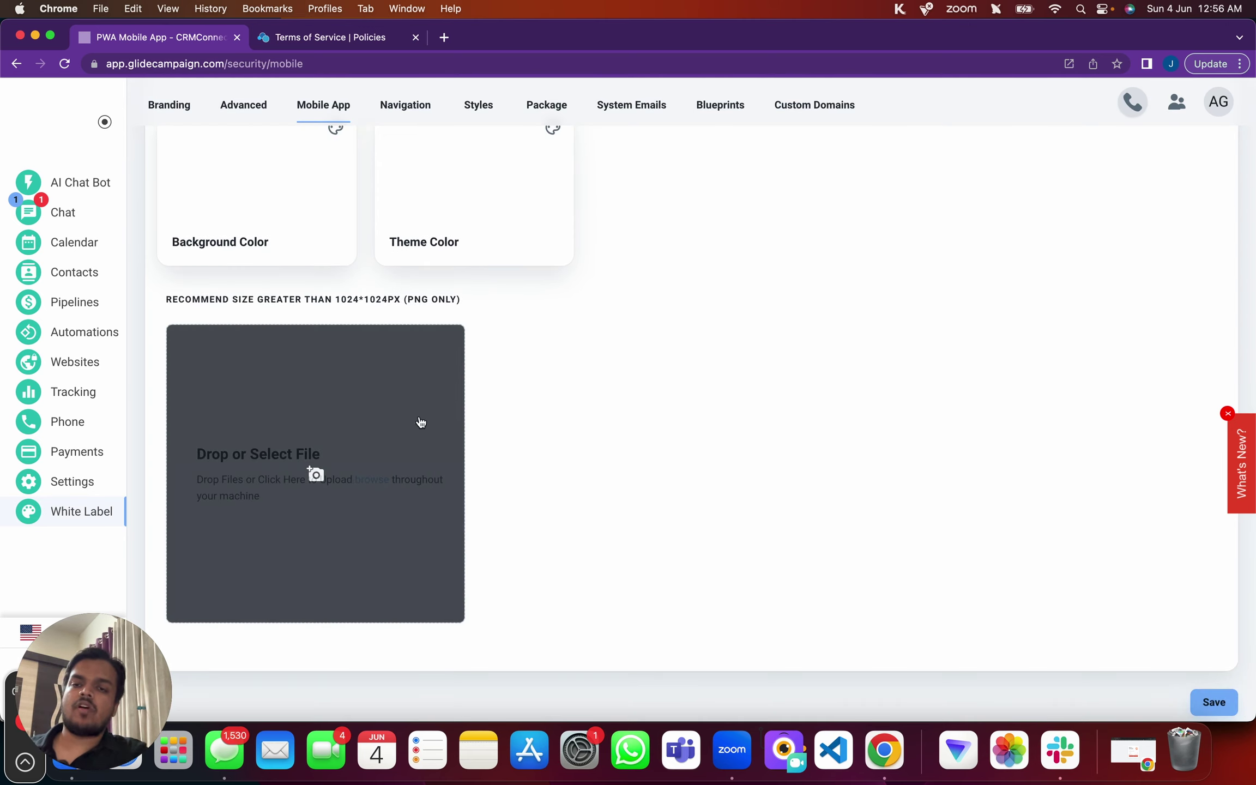
scroll(486, 493, up, 3)
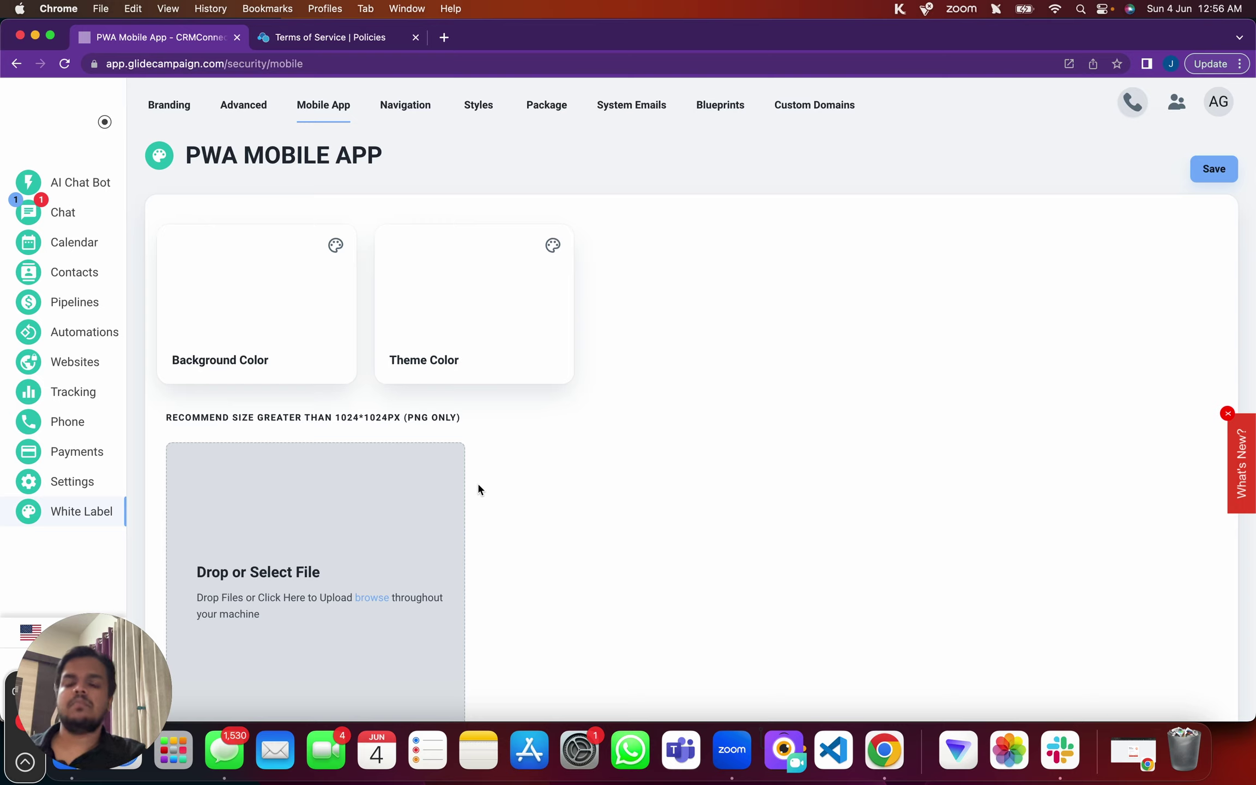
scroll(477, 488, down, 3)
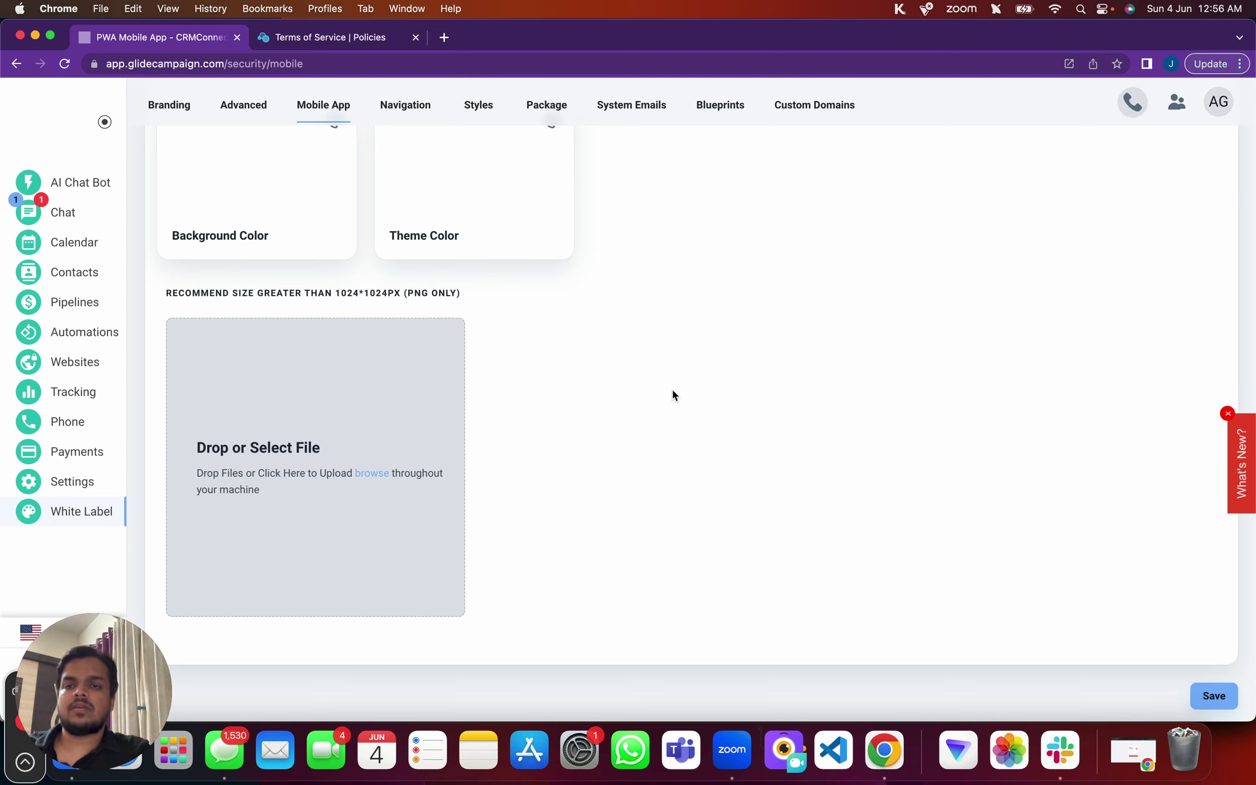
scroll(607, 406, up, 1)
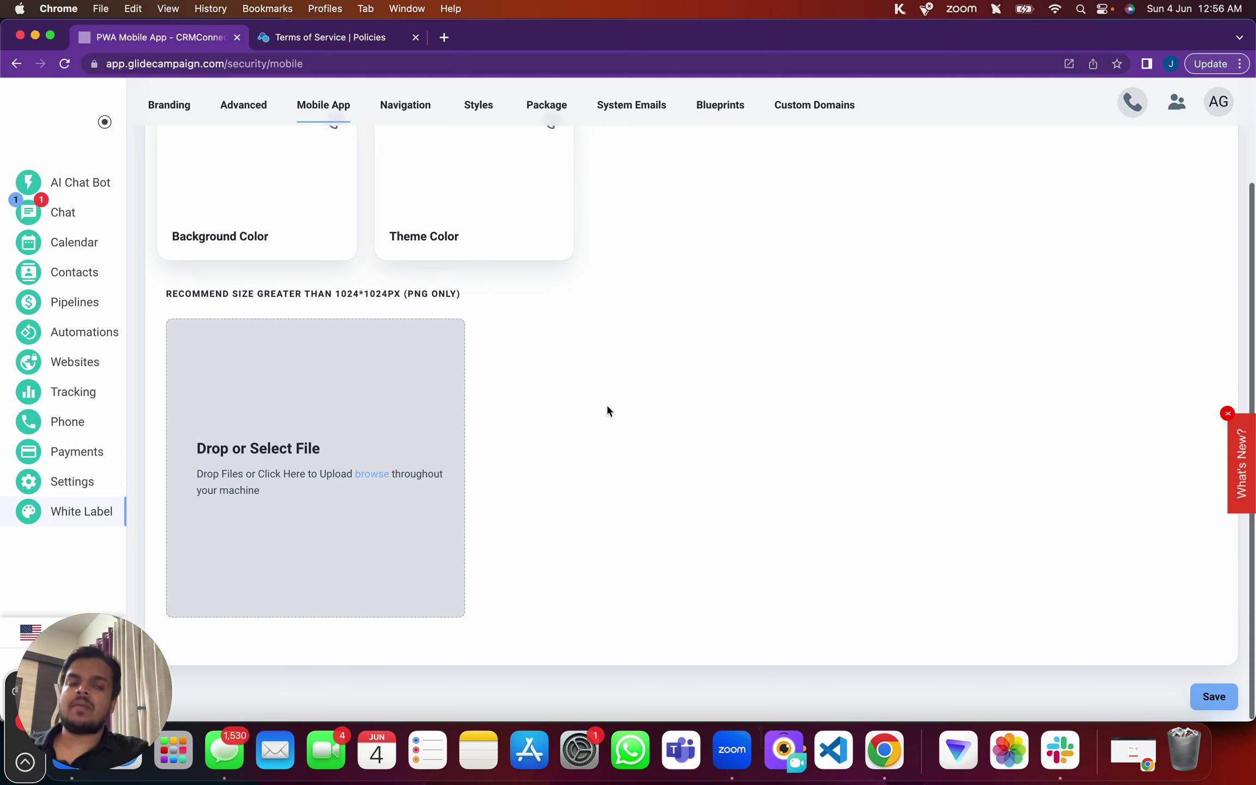
scroll(609, 410, up, 3)
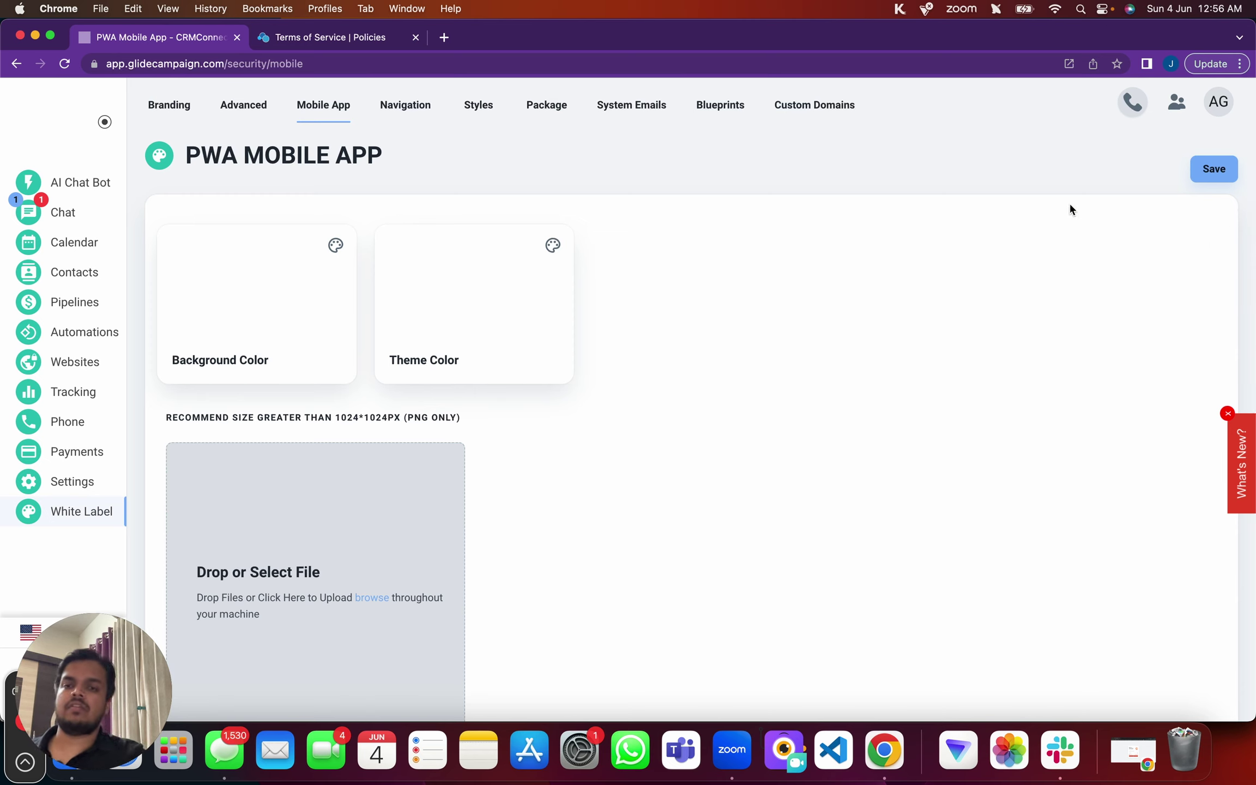
click(1222, 174)
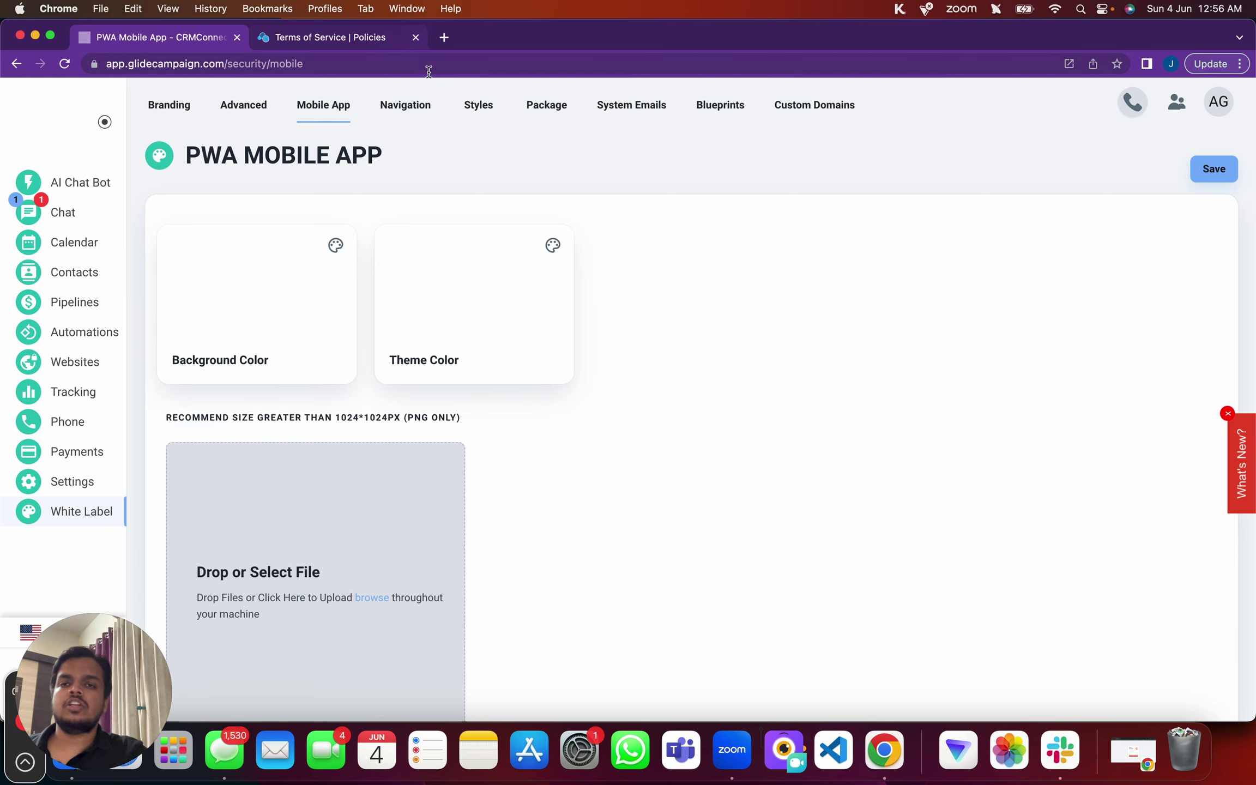
Set the light-mode menu background color to pale yellow-green F8FDE4 in the white-label navigation settings
click(407, 106)
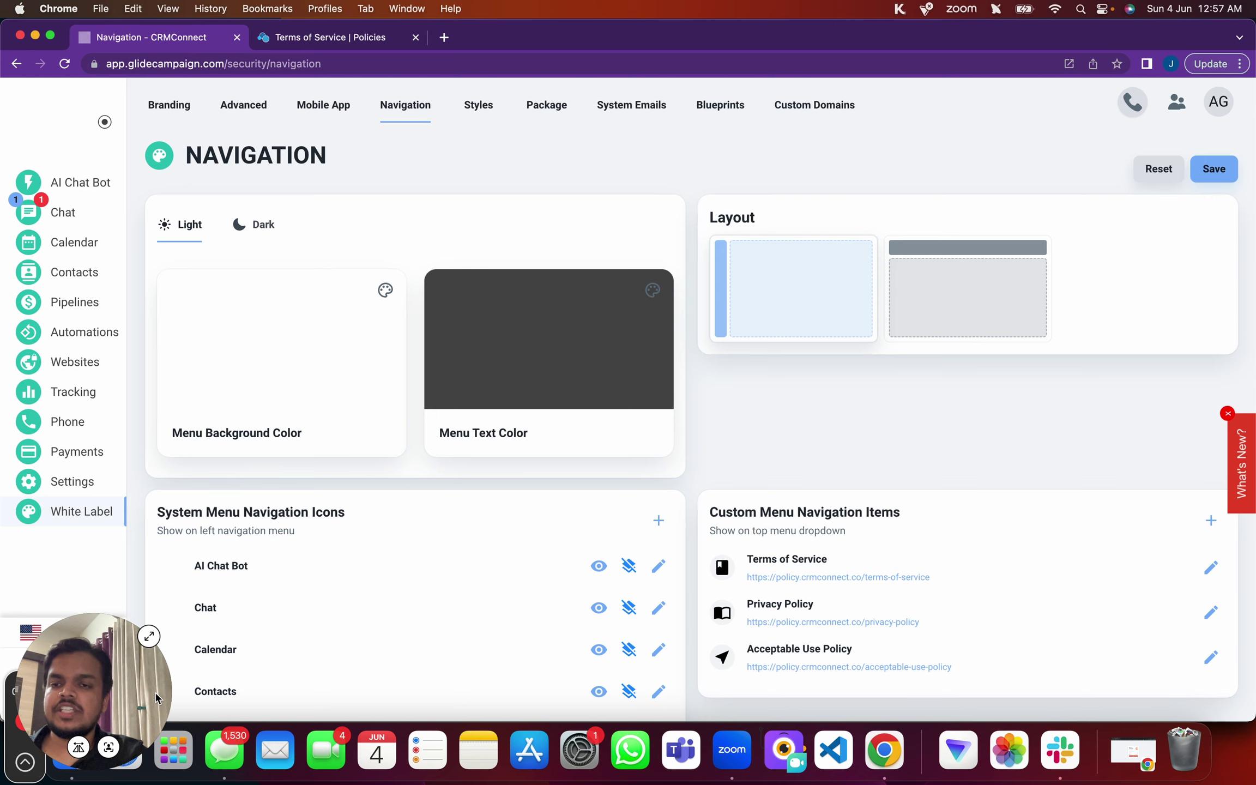
click(386, 293)
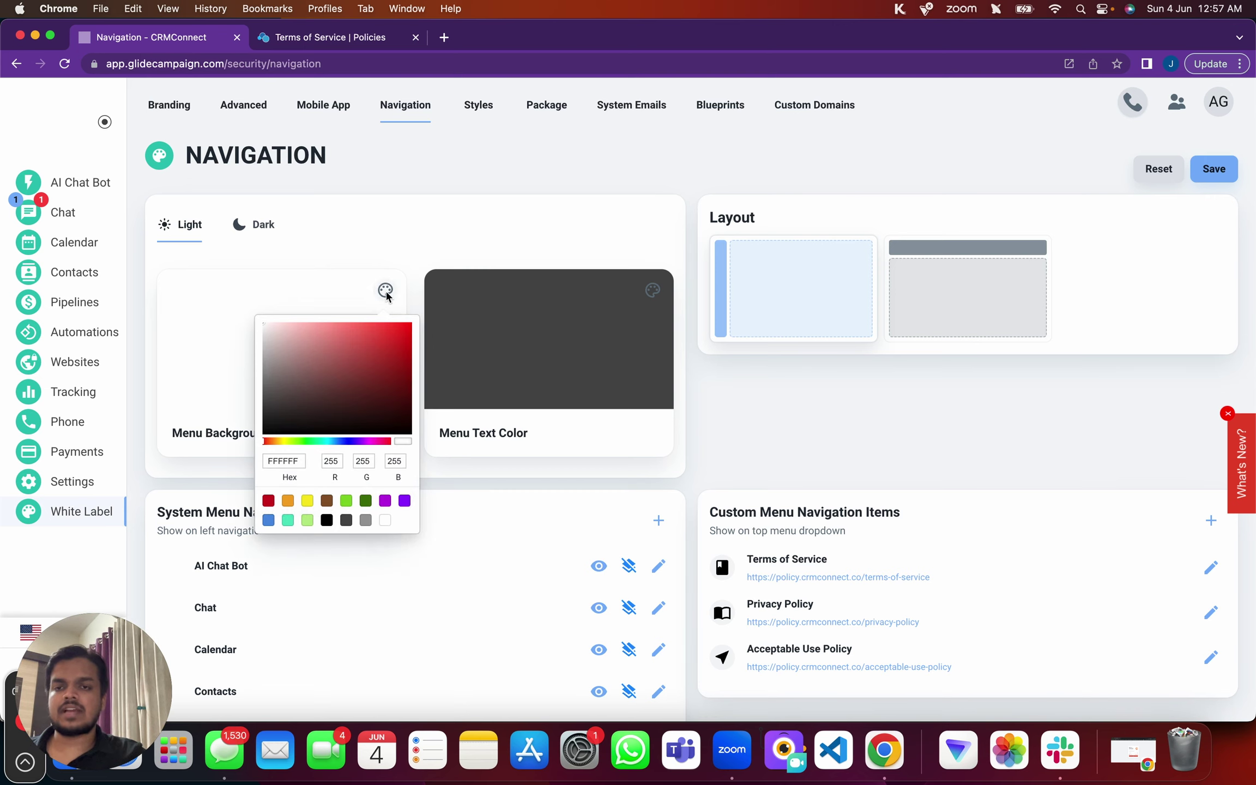
click(347, 334)
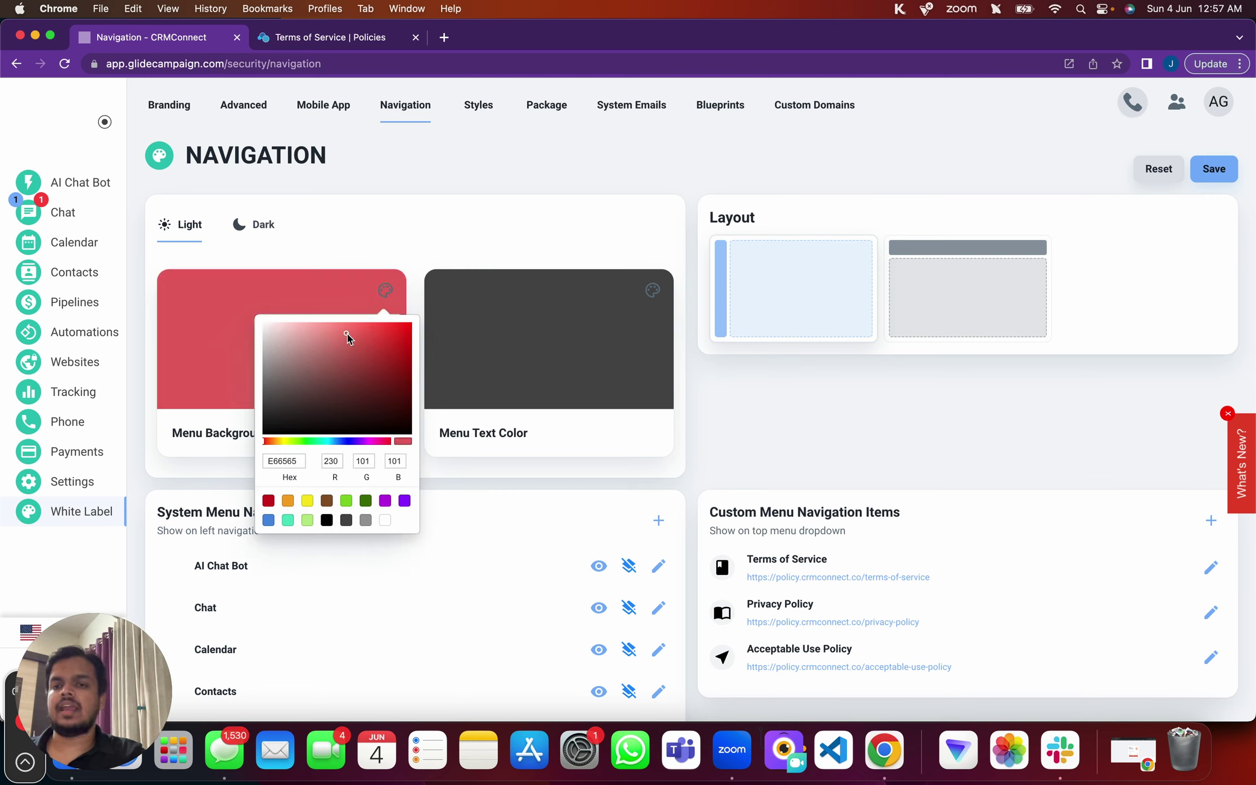
click(290, 442)
drag(289, 441, 287, 439)
drag(277, 325, 278, 325)
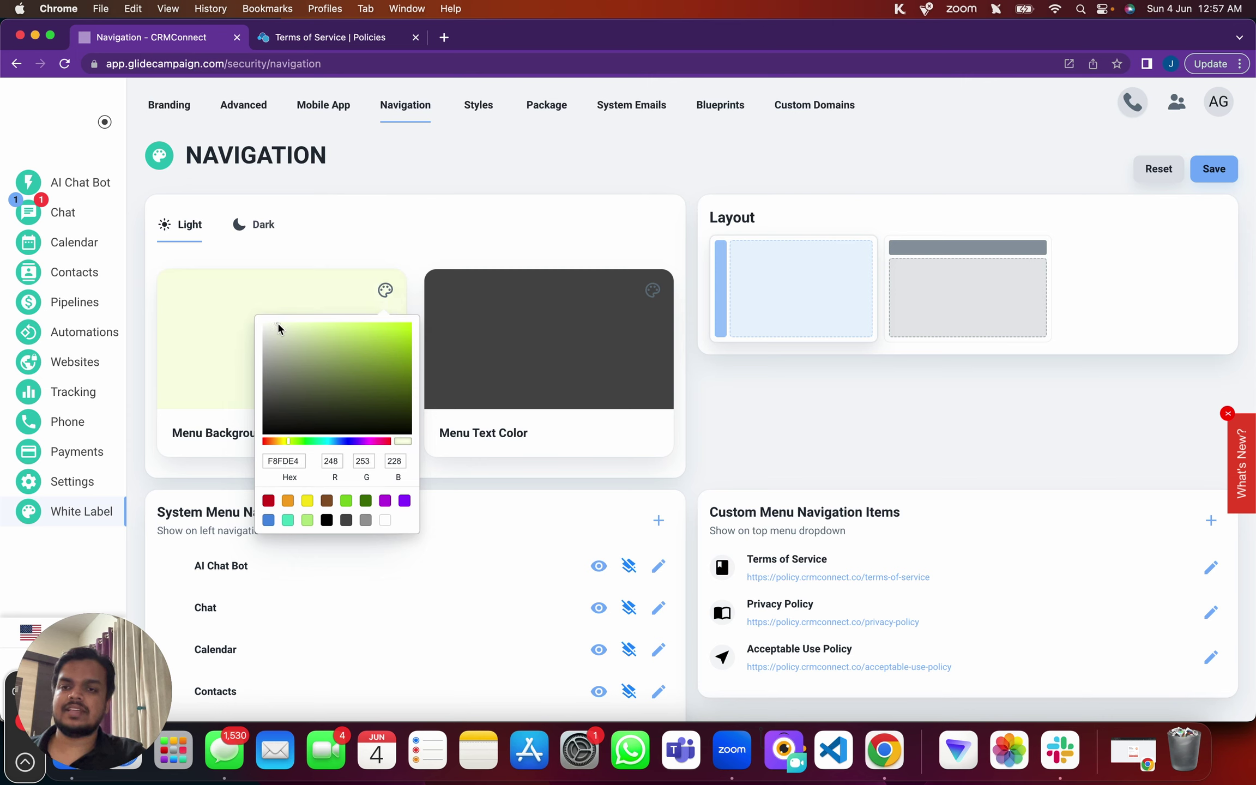
click(392, 243)
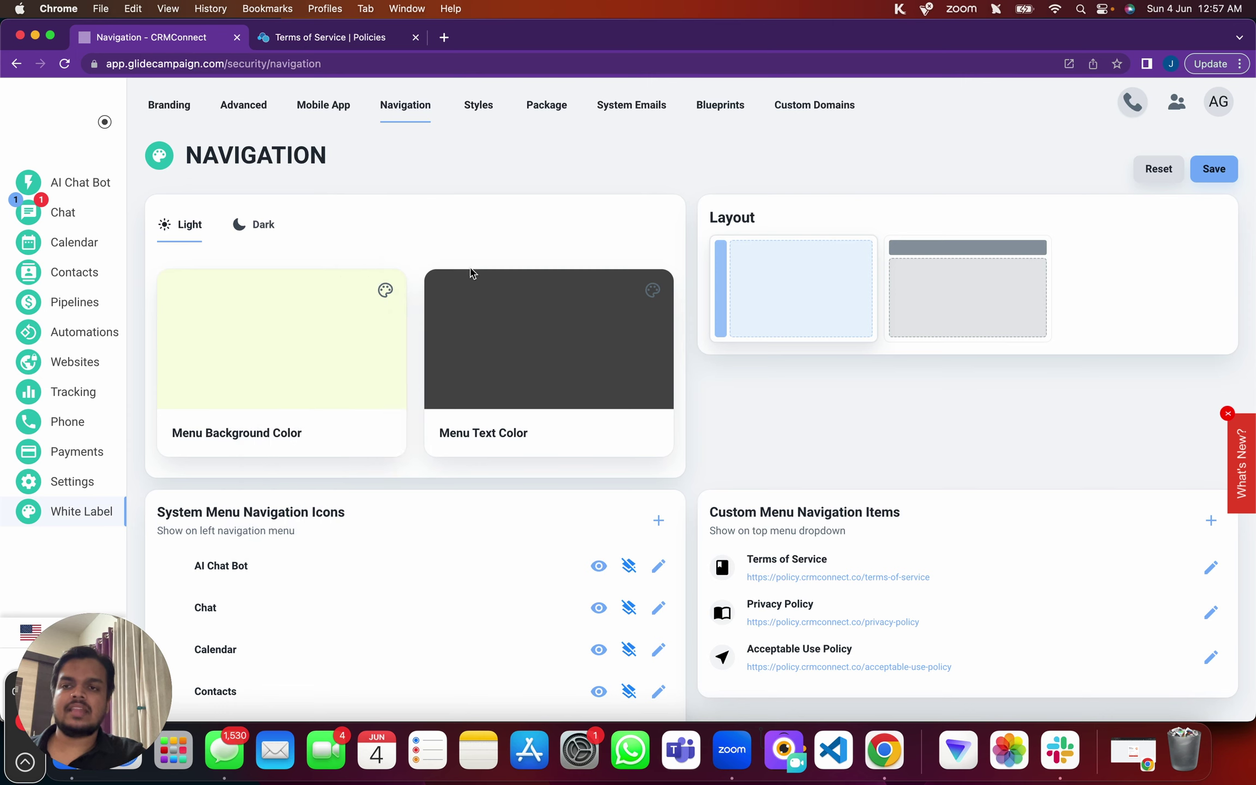
Set the light-mode menu text color to white FFFFFF and the menu background color to black, and save the navigation settings
click(652, 290)
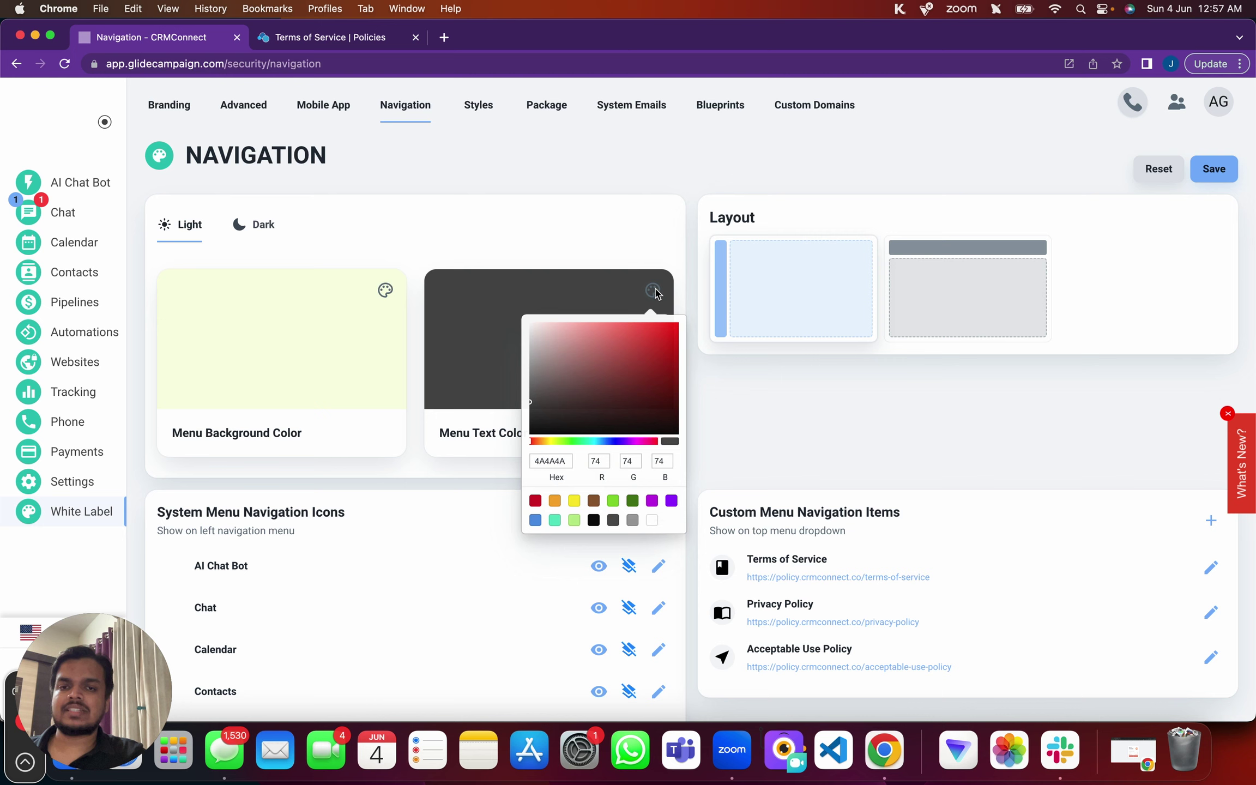
drag(566, 373, 501, 295)
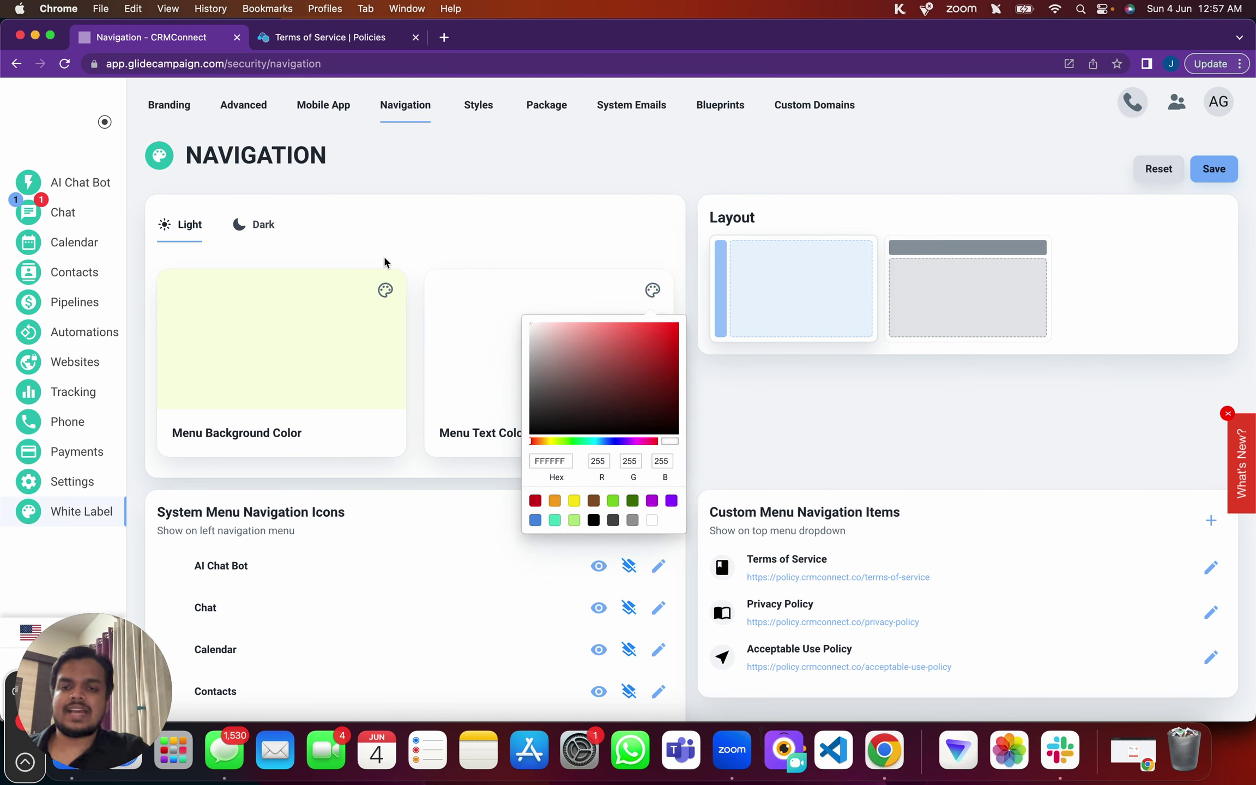
click(385, 289)
drag(290, 403, 230, 436)
click(615, 257)
click(1237, 174)
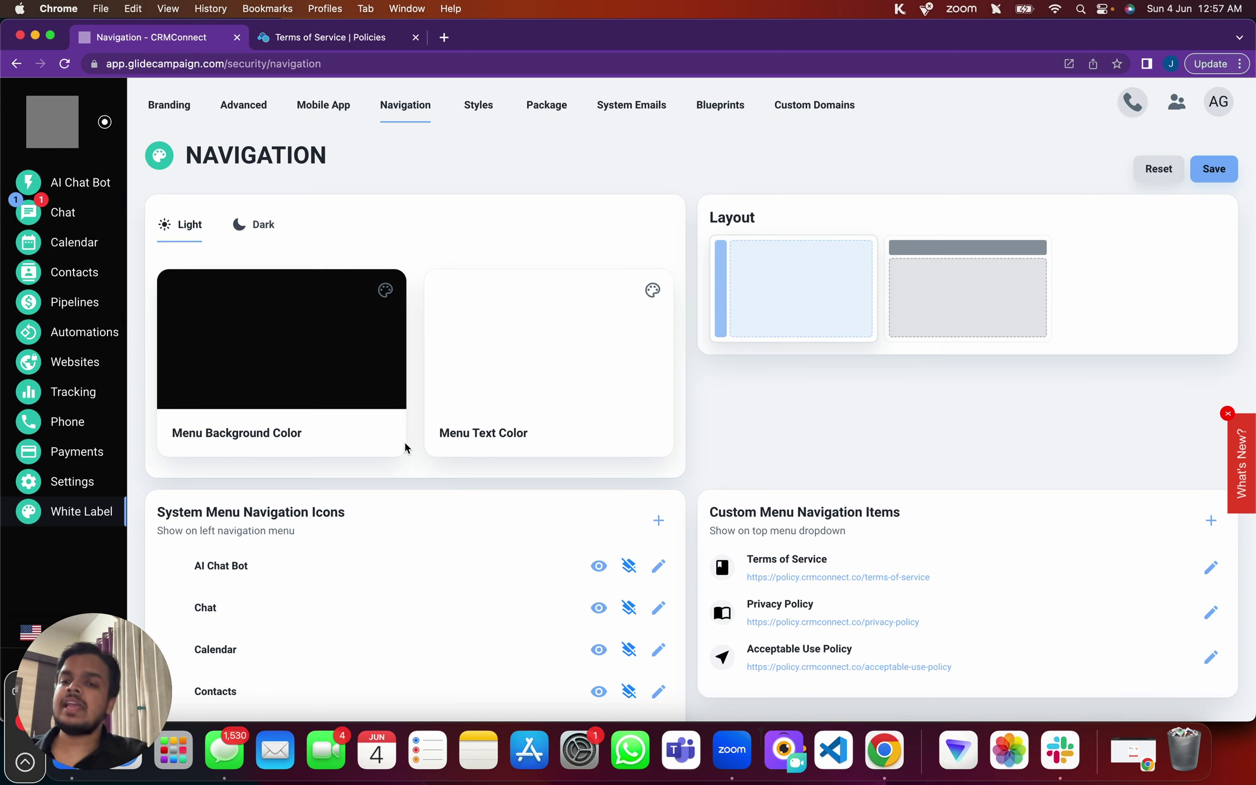
Open the AI Chat Bot navigation icon for editing and look through the library of available icons without choosing one
scroll(404, 441, down, 3)
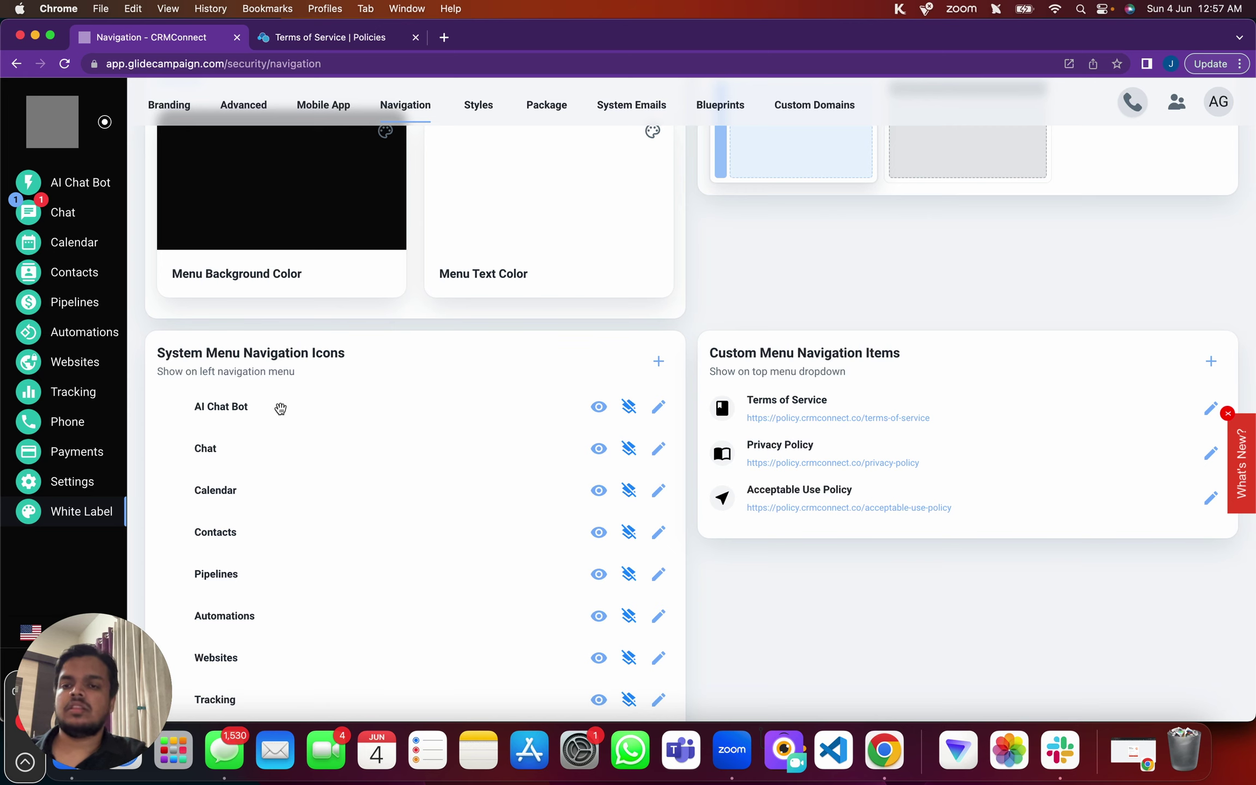
scroll(278, 409, down, 1)
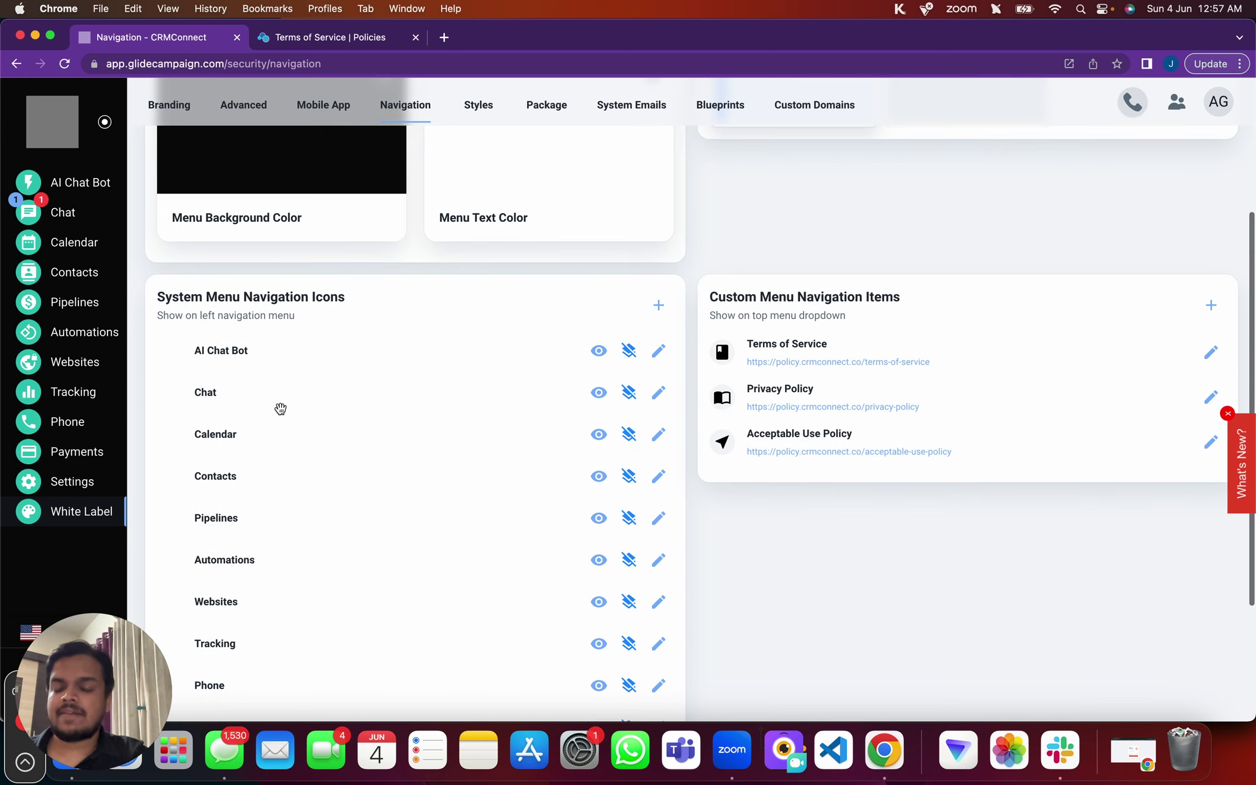
click(657, 349)
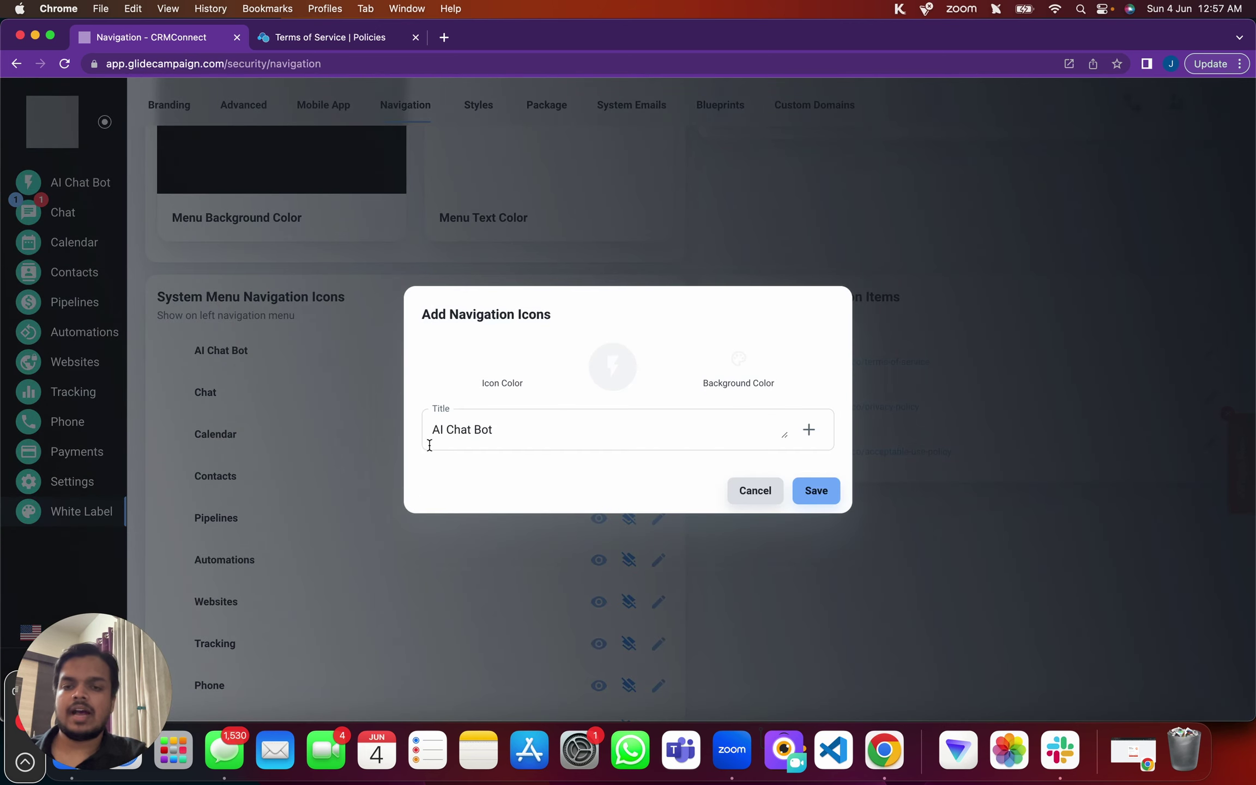
click(558, 429)
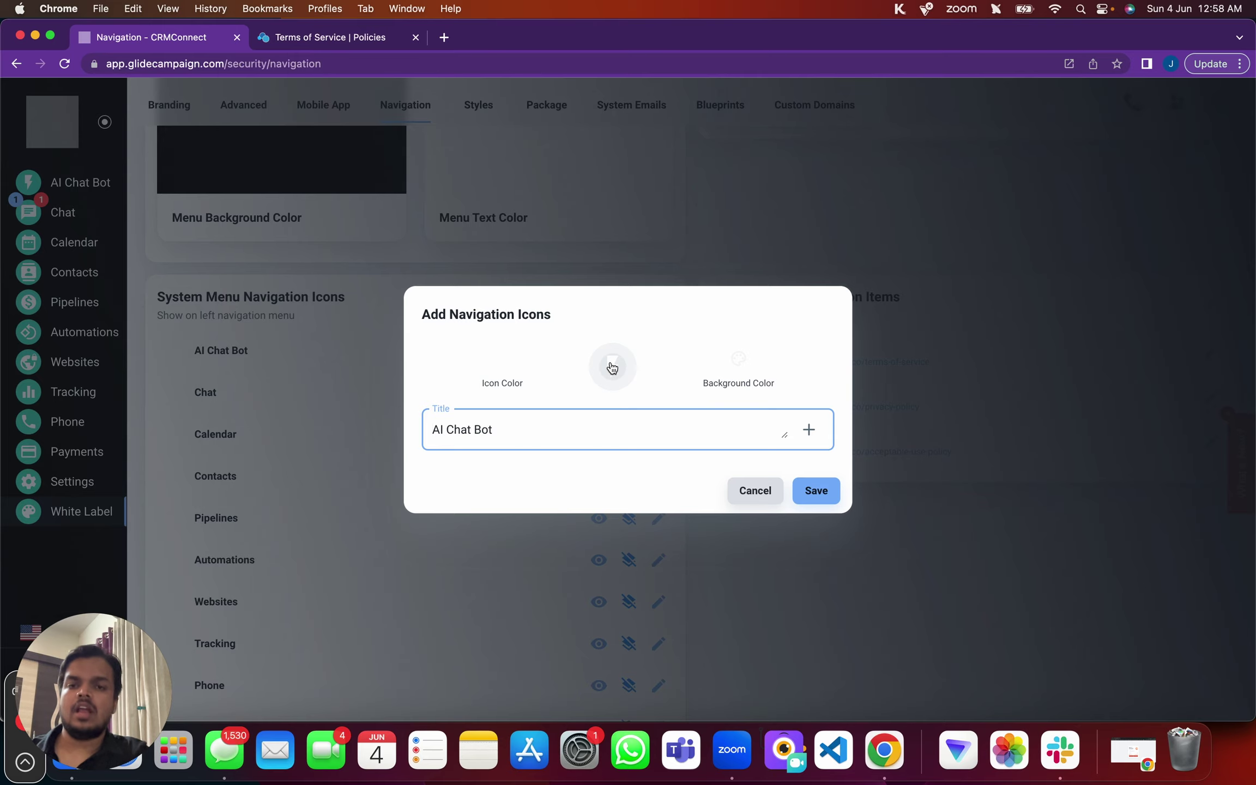
click(611, 367)
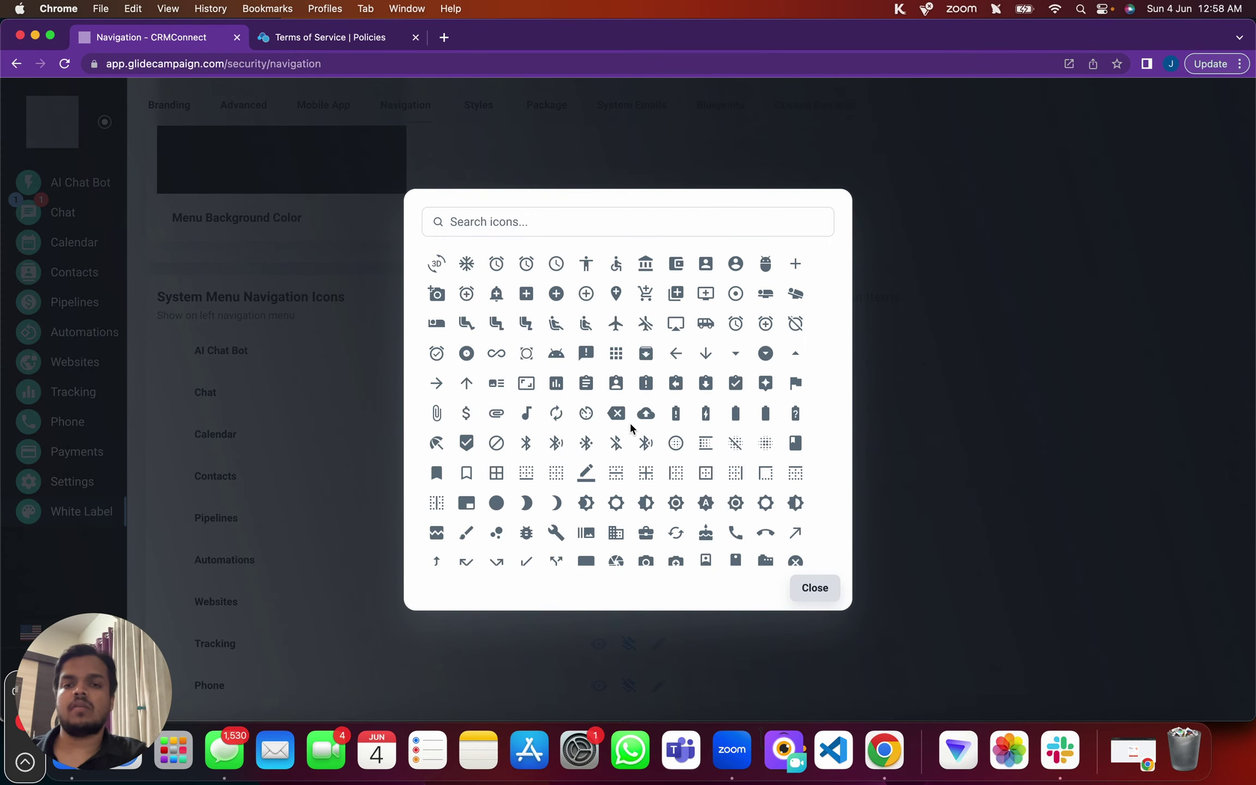
scroll(632, 430, down, 15)
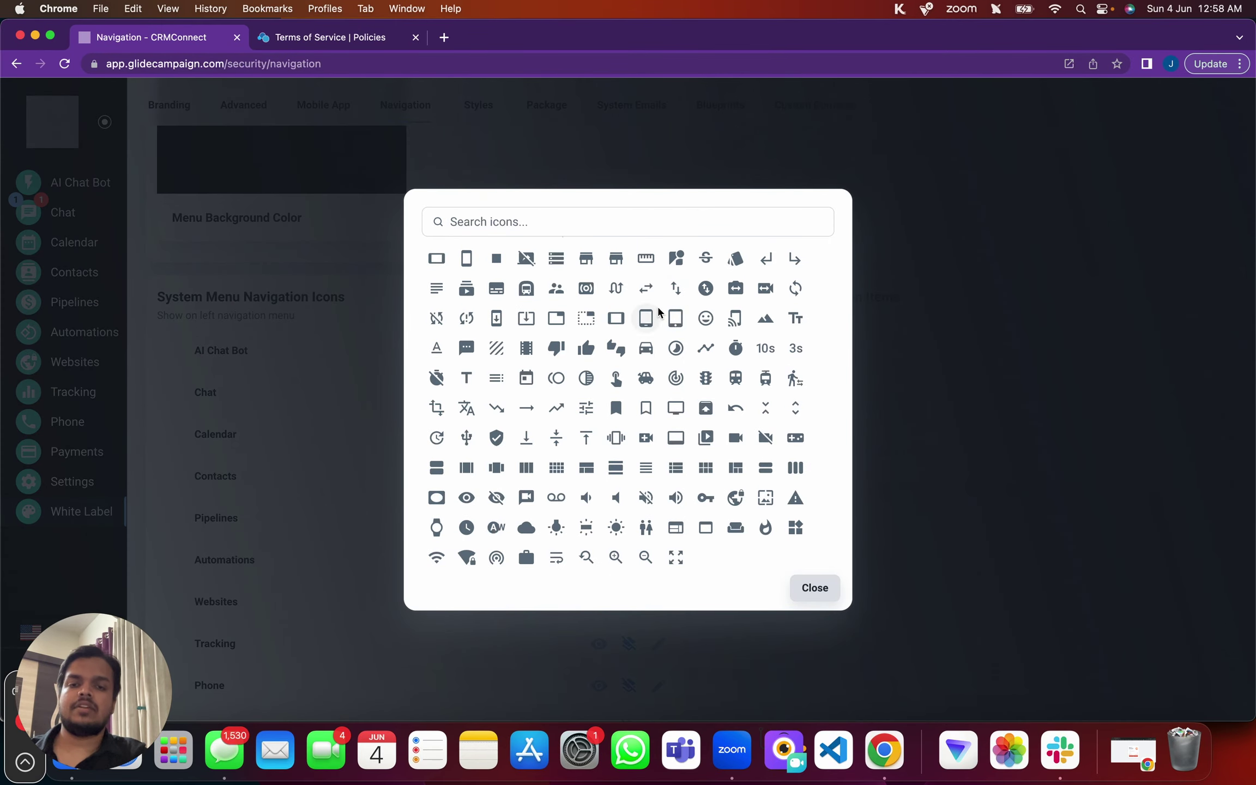
scroll(646, 317, up, 12)
click(827, 599)
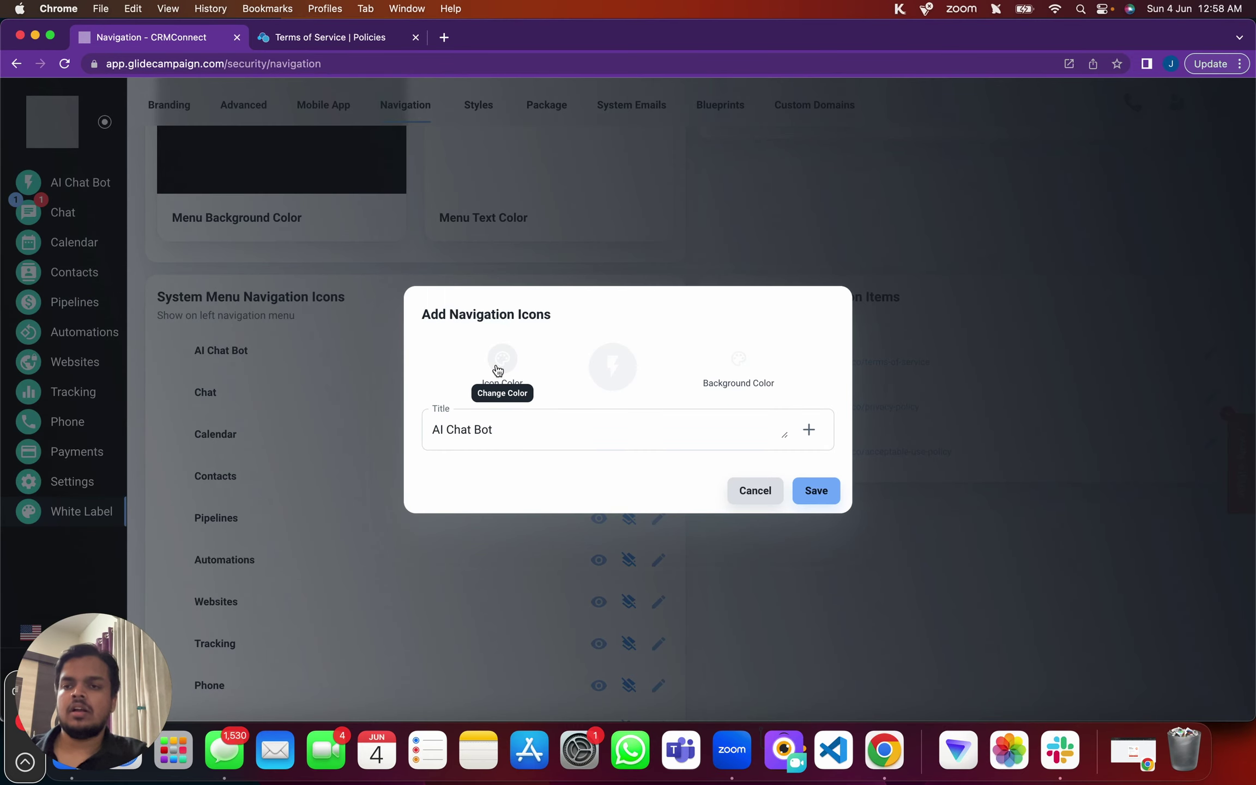
Set the AI Chat Bot icon's background color to black 000000, keeping its icon color white, and save the icon and the navigation settings
click(498, 371)
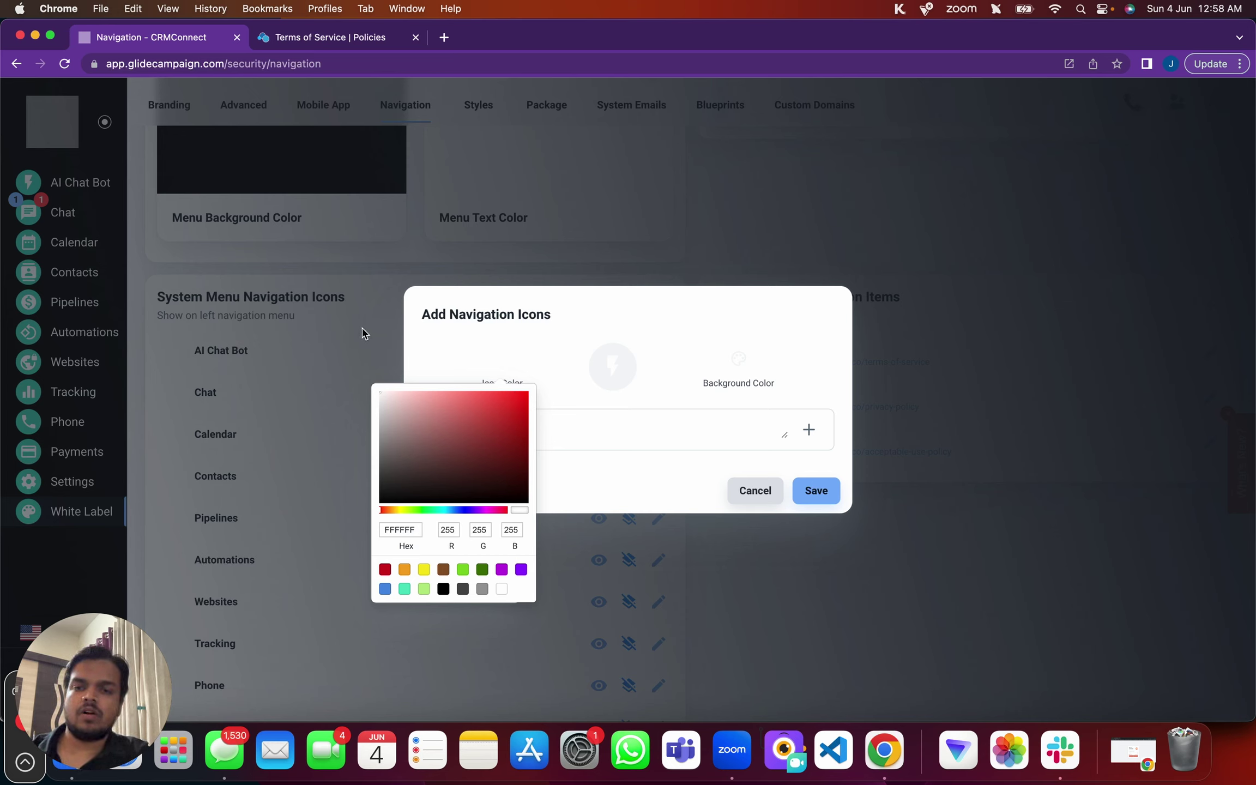
click(648, 359)
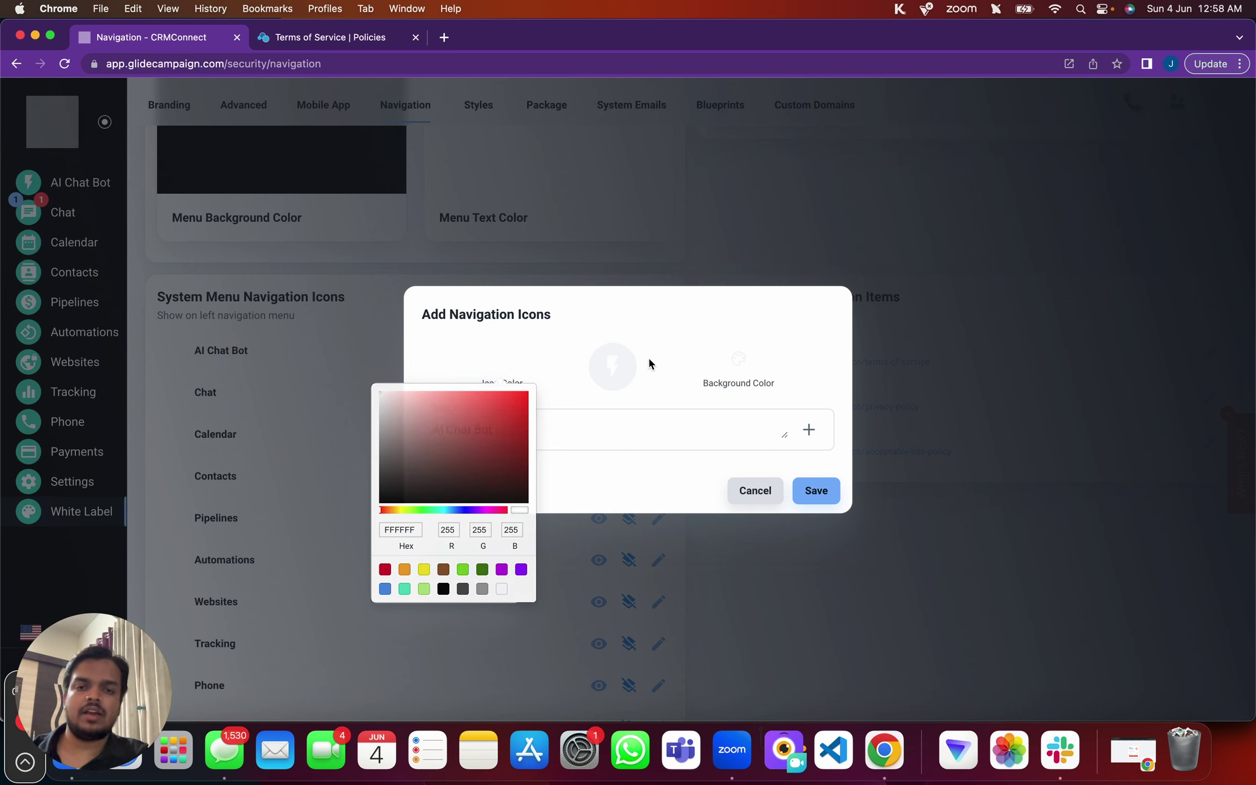
click(740, 356)
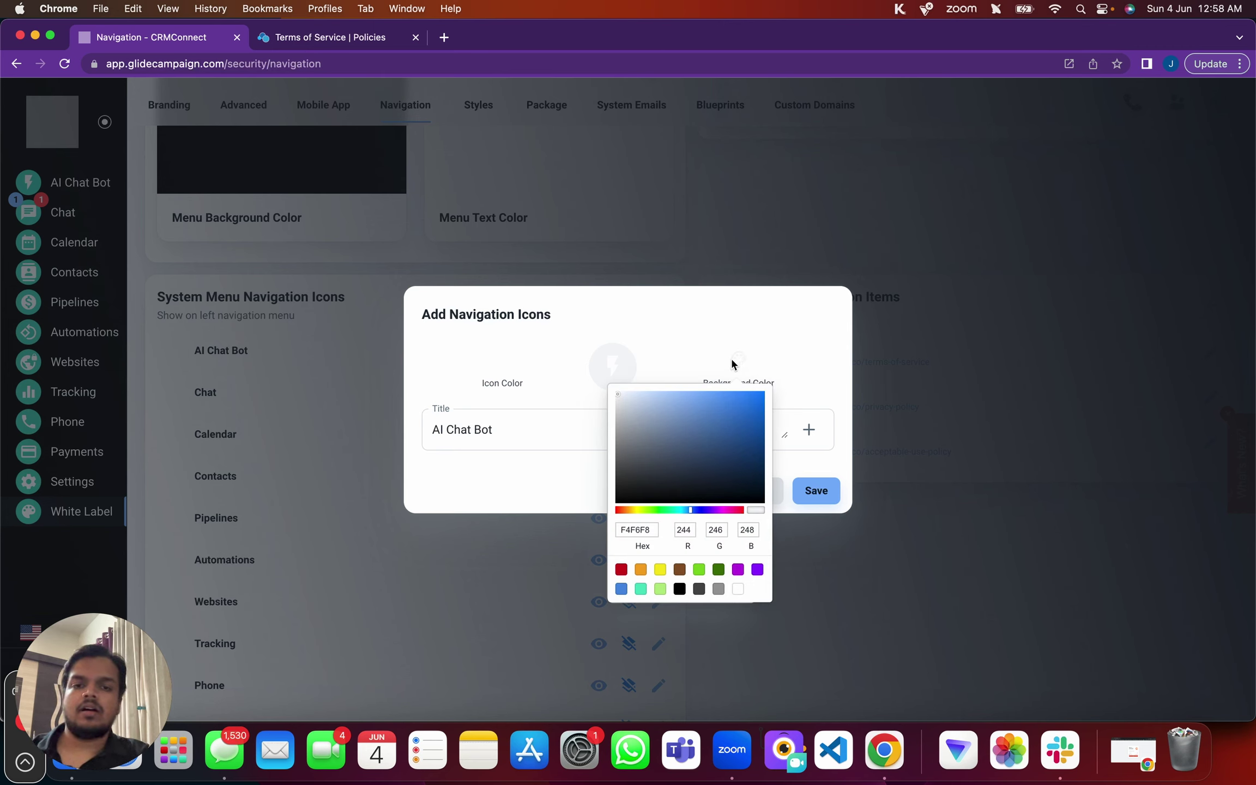
drag(674, 408, 504, 618)
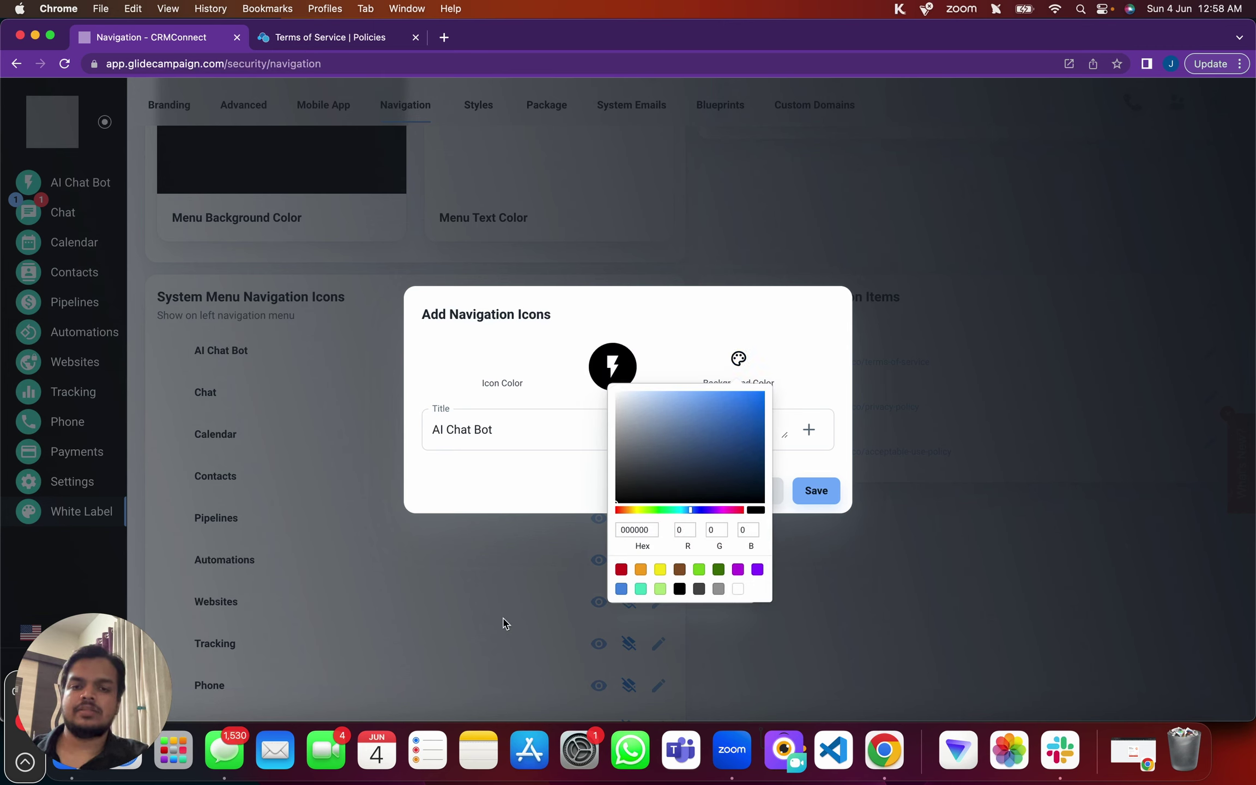
click(528, 472)
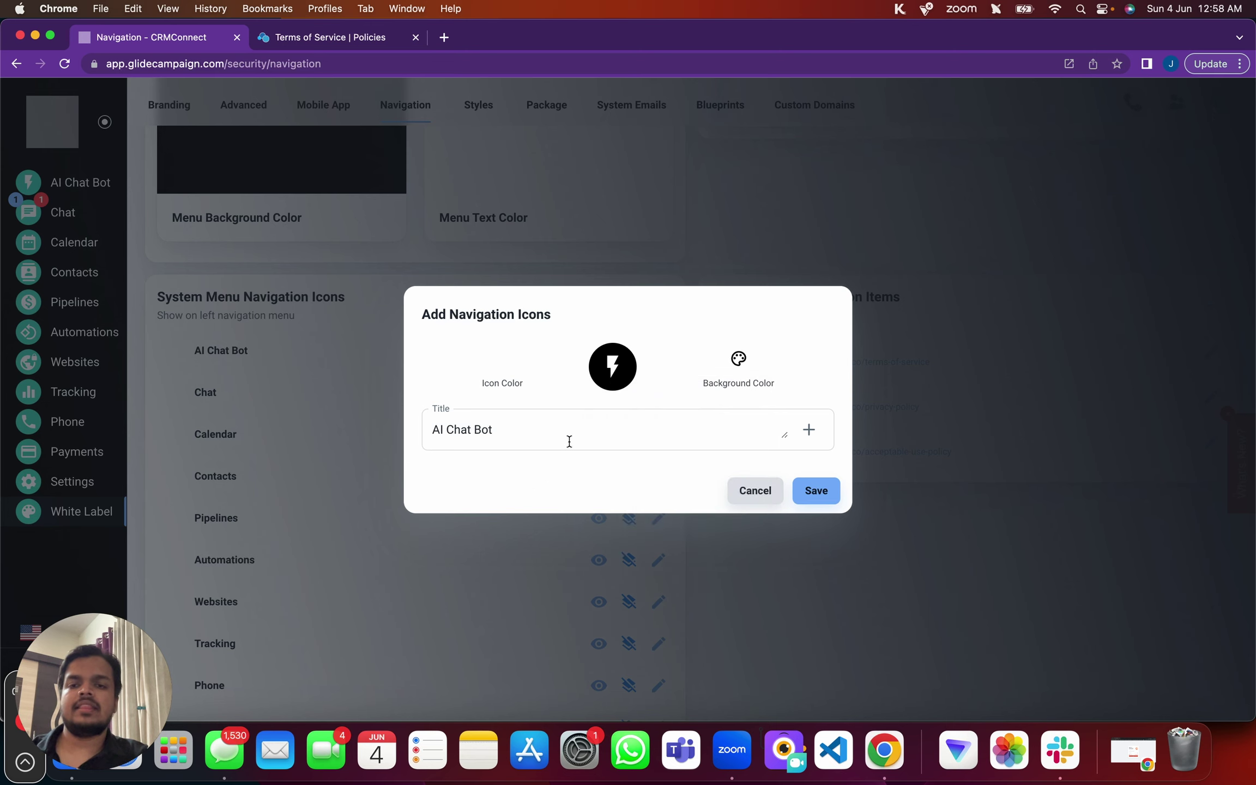
triple_click(588, 427)
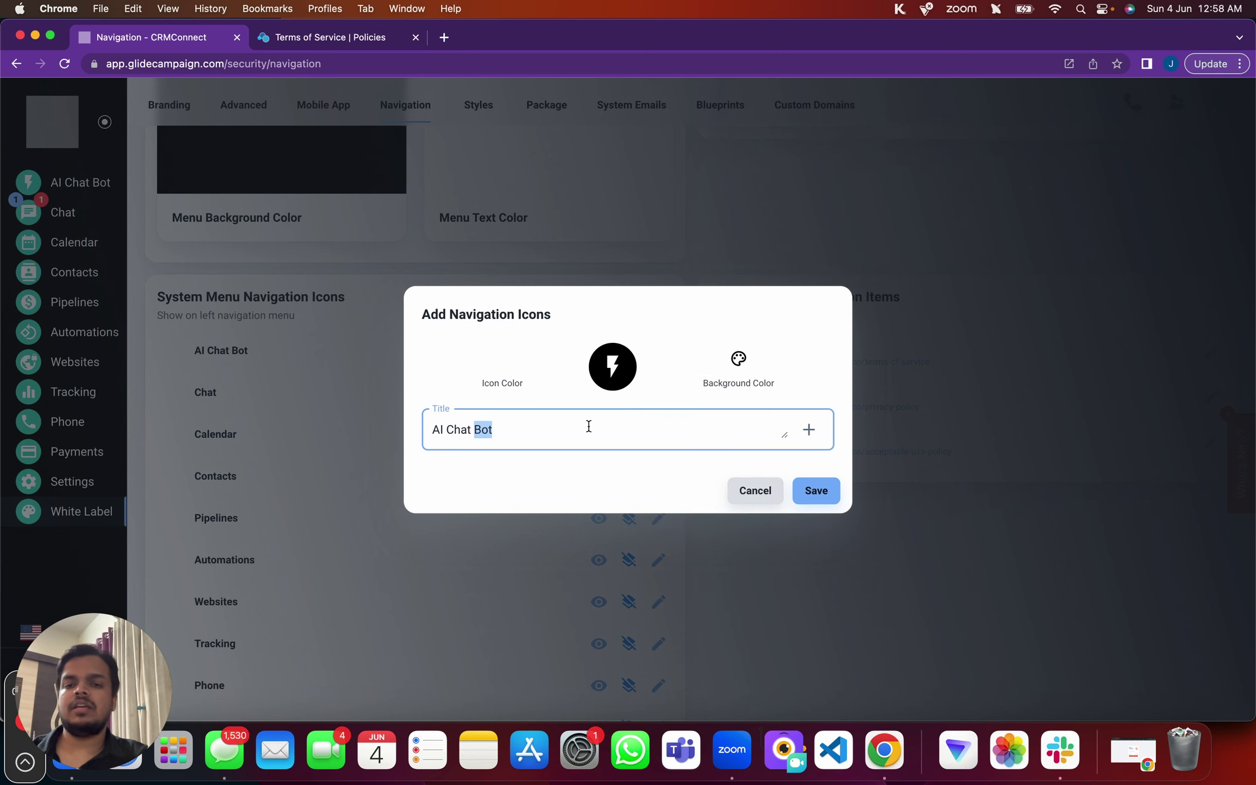
click(817, 491)
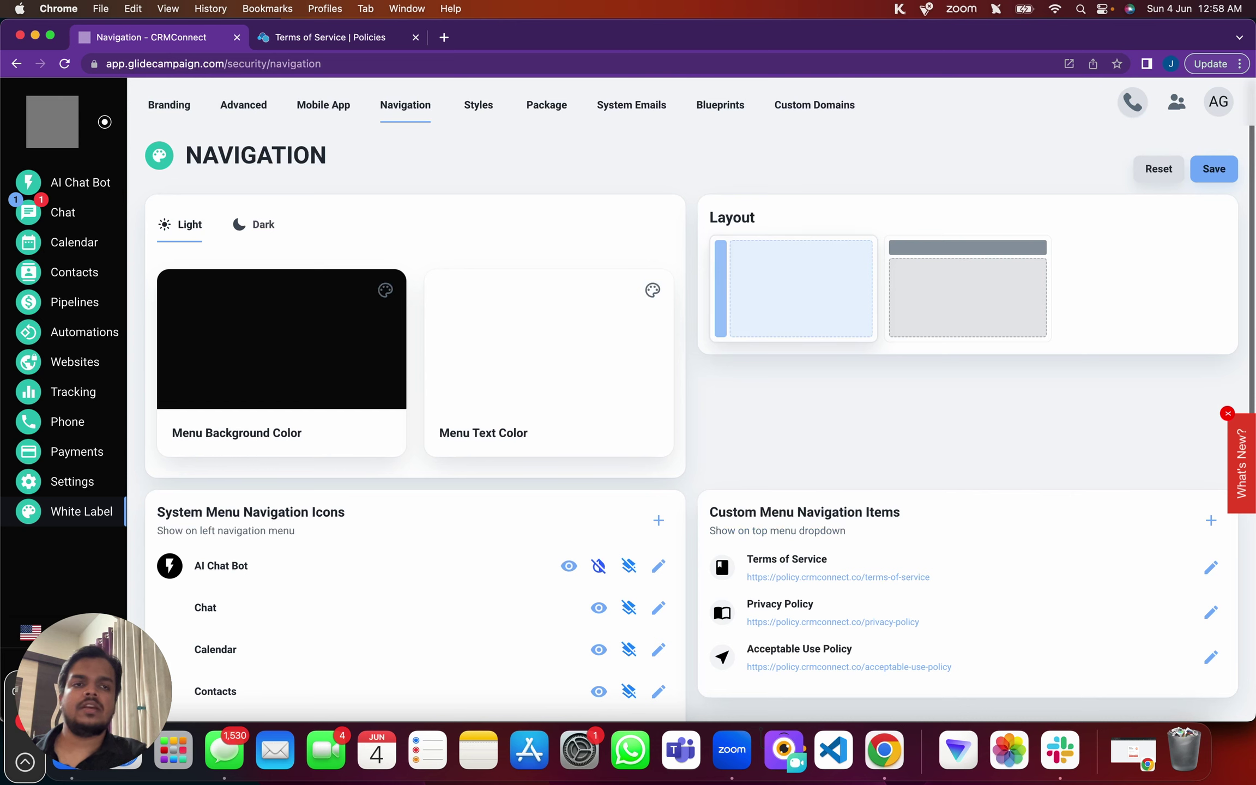
click(1211, 172)
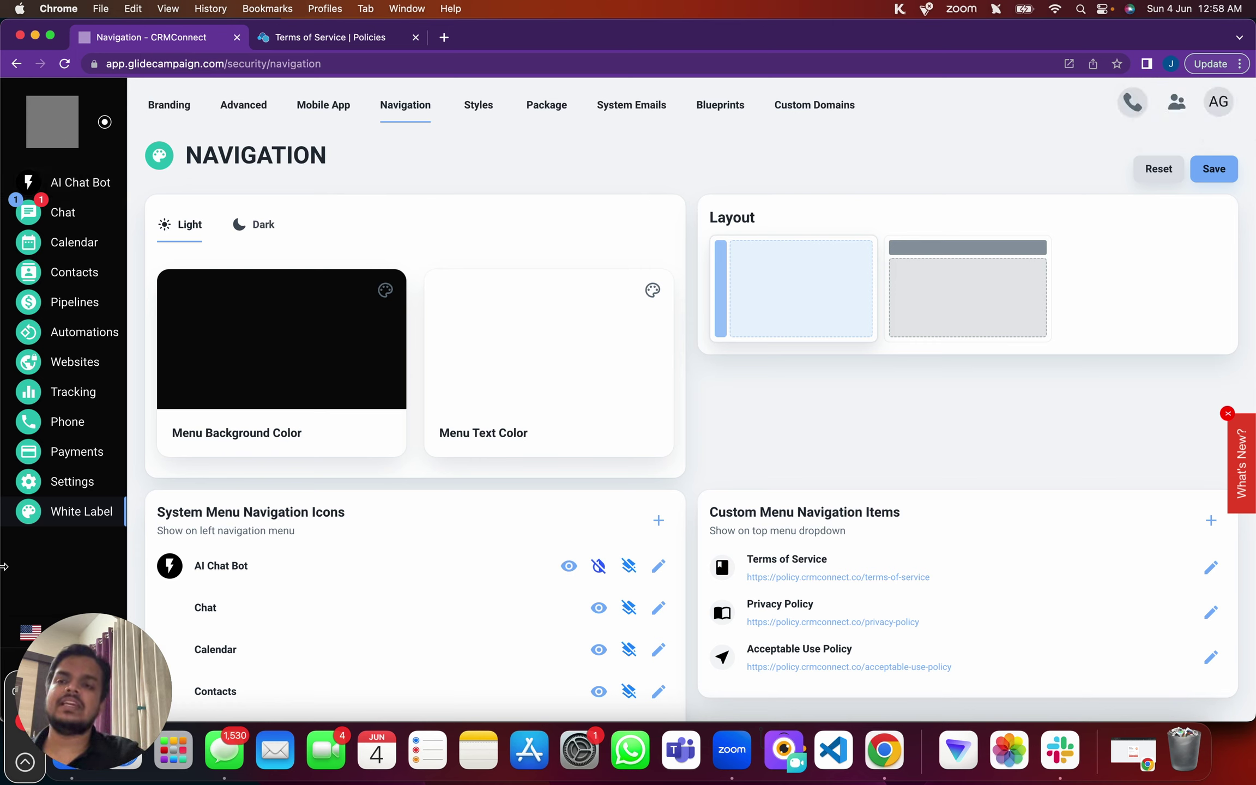
Give the Chat navigation icon a white background and a black 000000 icon color, and save the icon and the navigation settings
scroll(463, 624, down, 3)
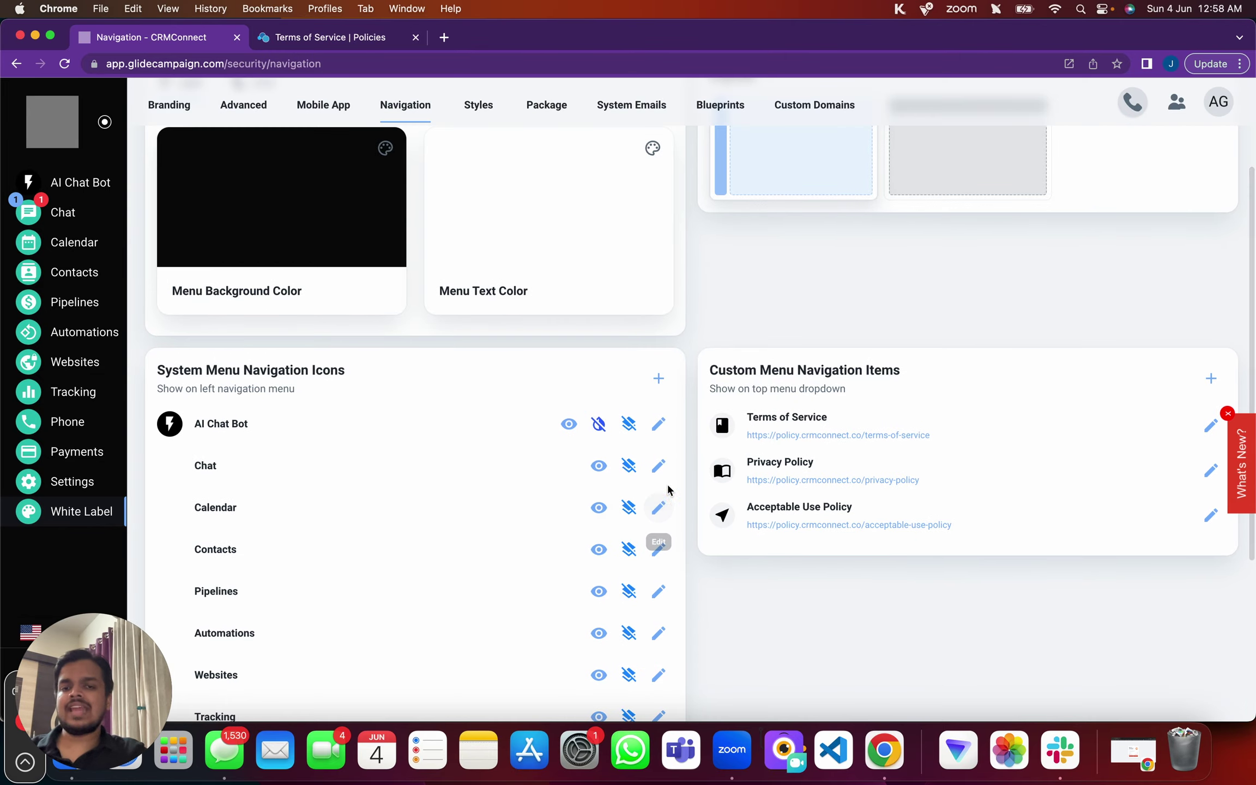
click(659, 467)
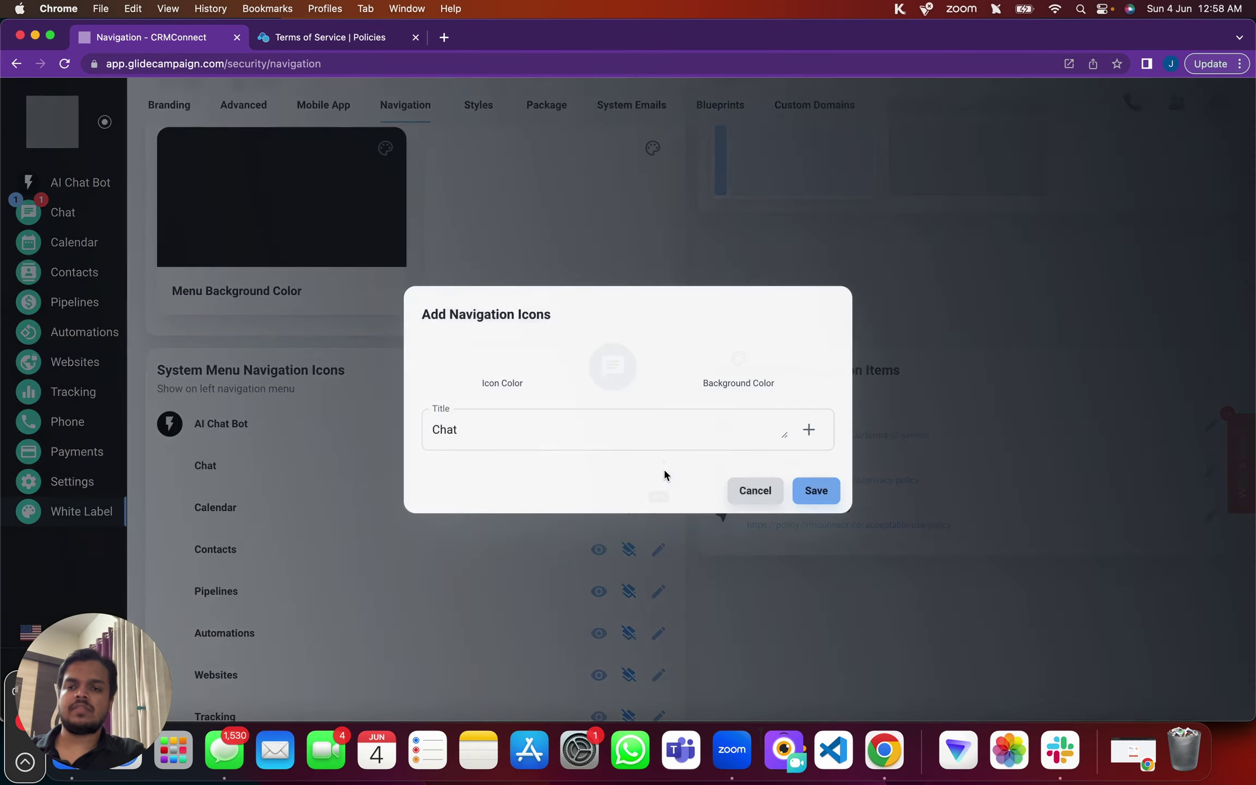
click(740, 359)
click(635, 407)
click(568, 360)
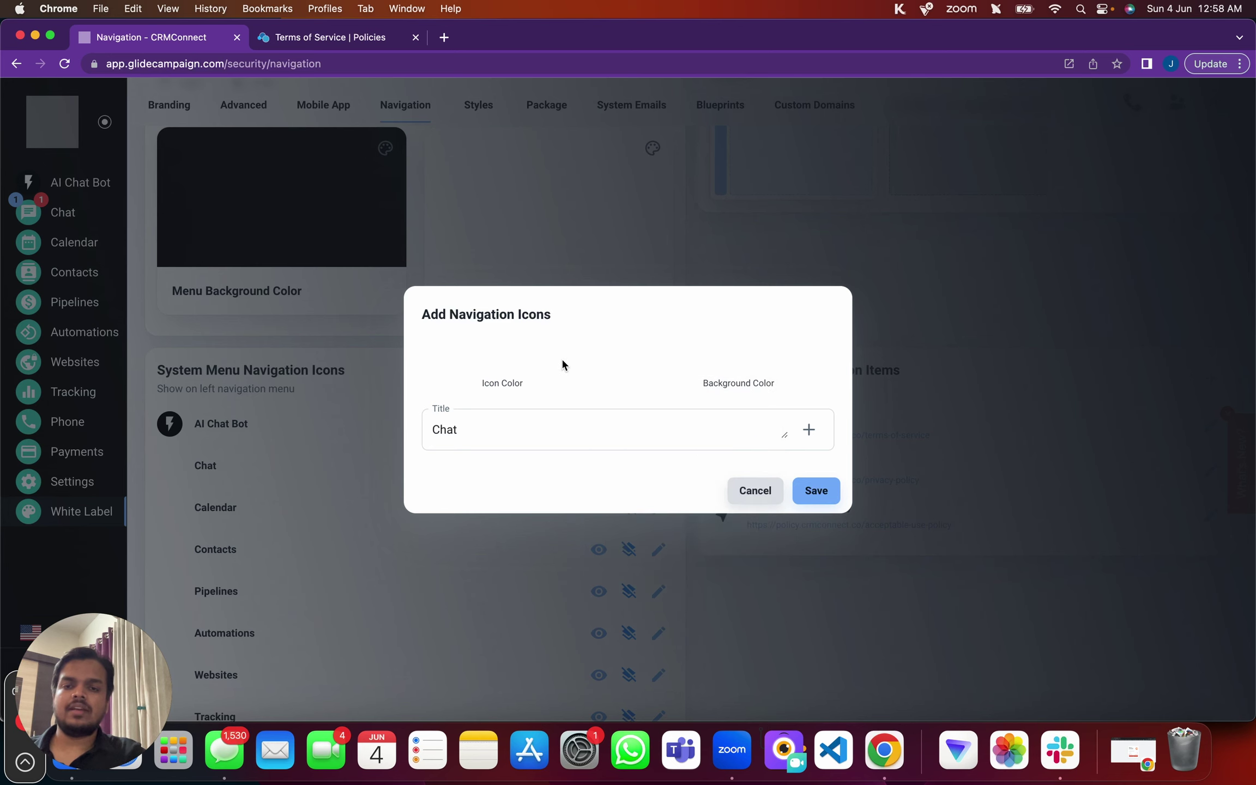
click(498, 362)
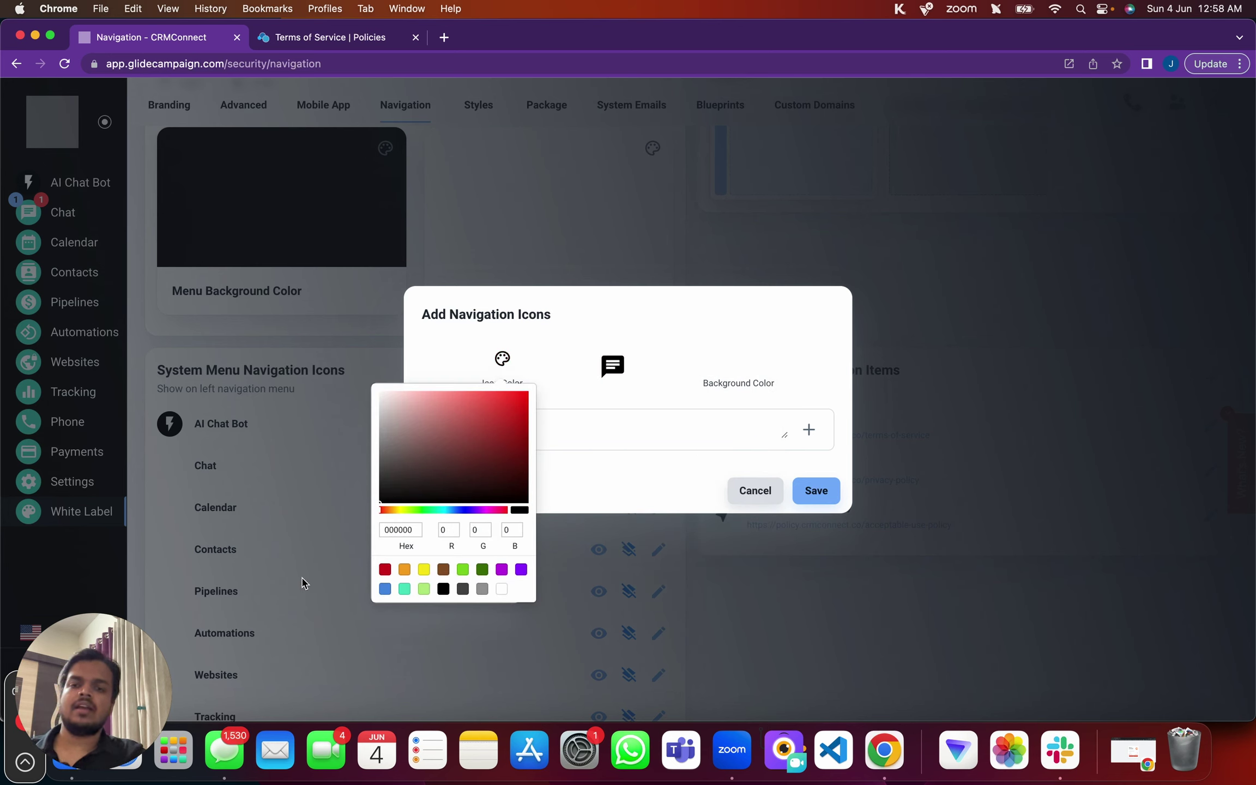
click(807, 491)
click(807, 490)
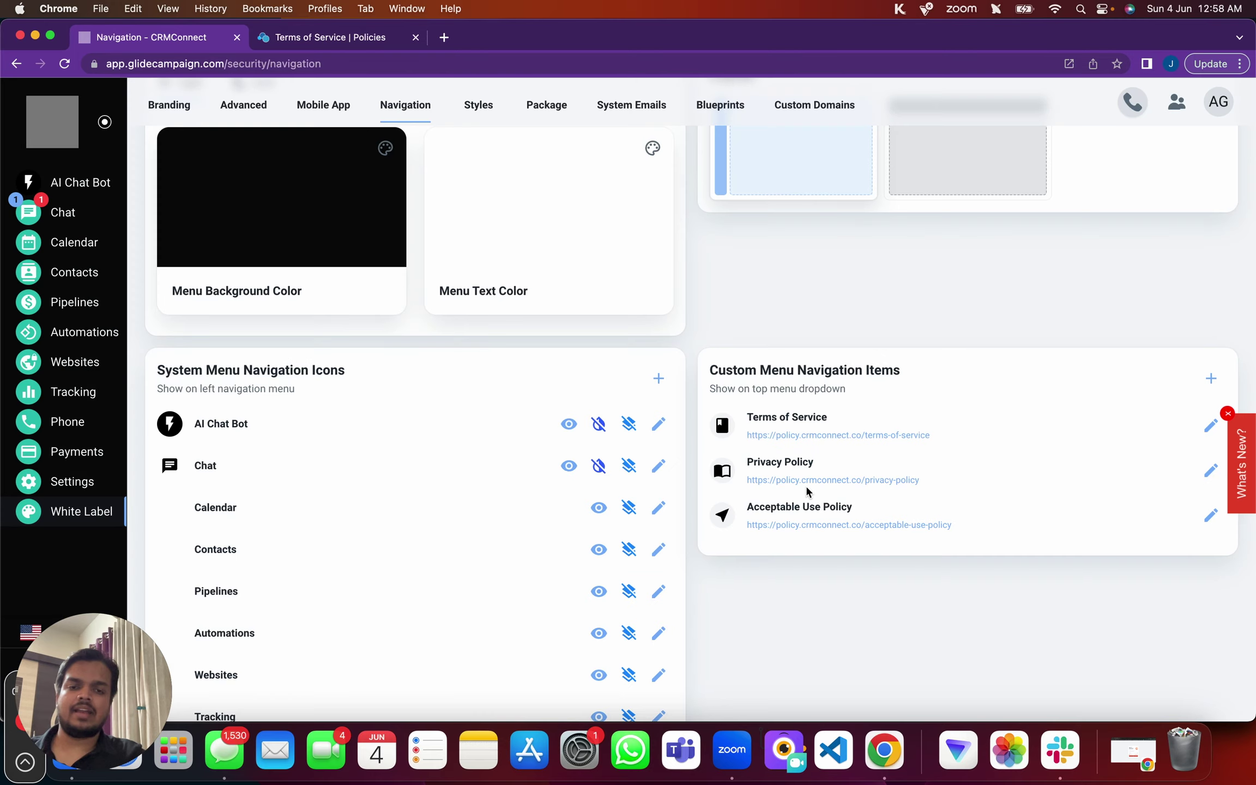
scroll(806, 484, up, 3)
click(1221, 172)
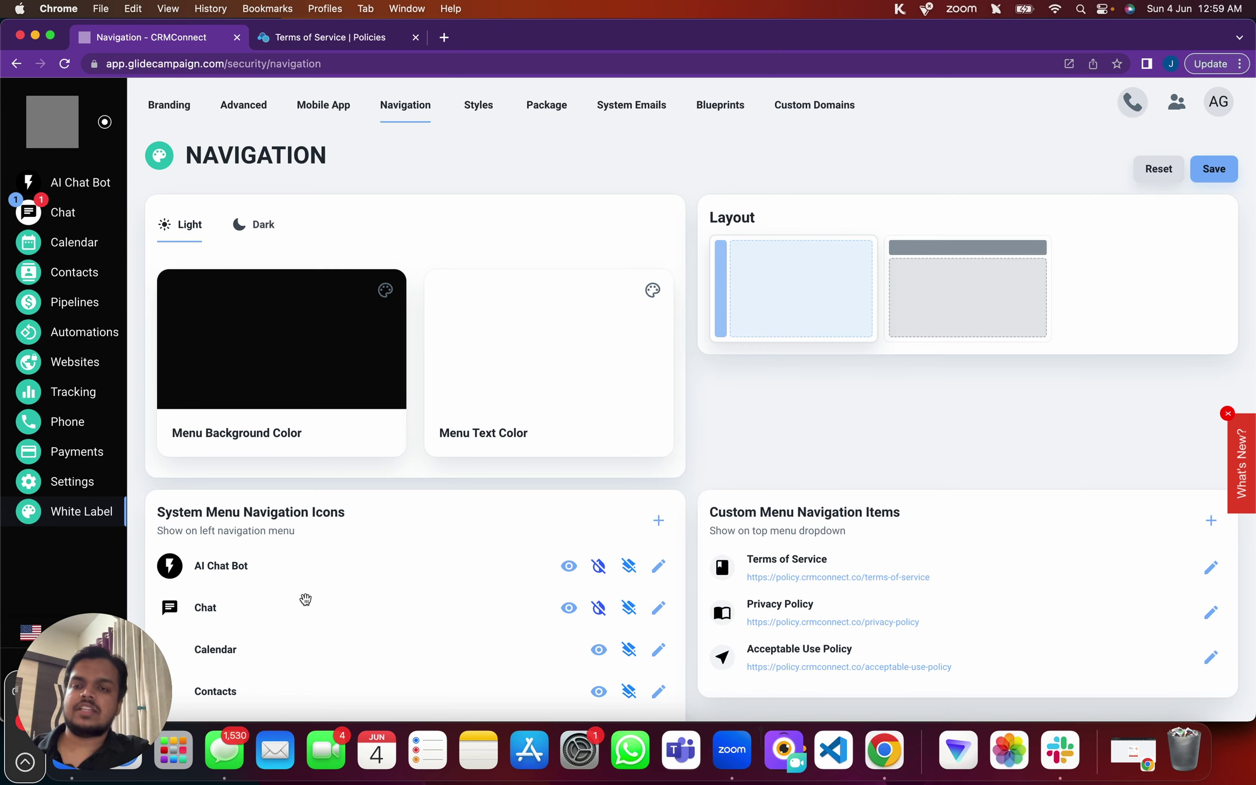
Add a new system menu navigation item with the title Community and # as its link
scroll(305, 598, down, 7)
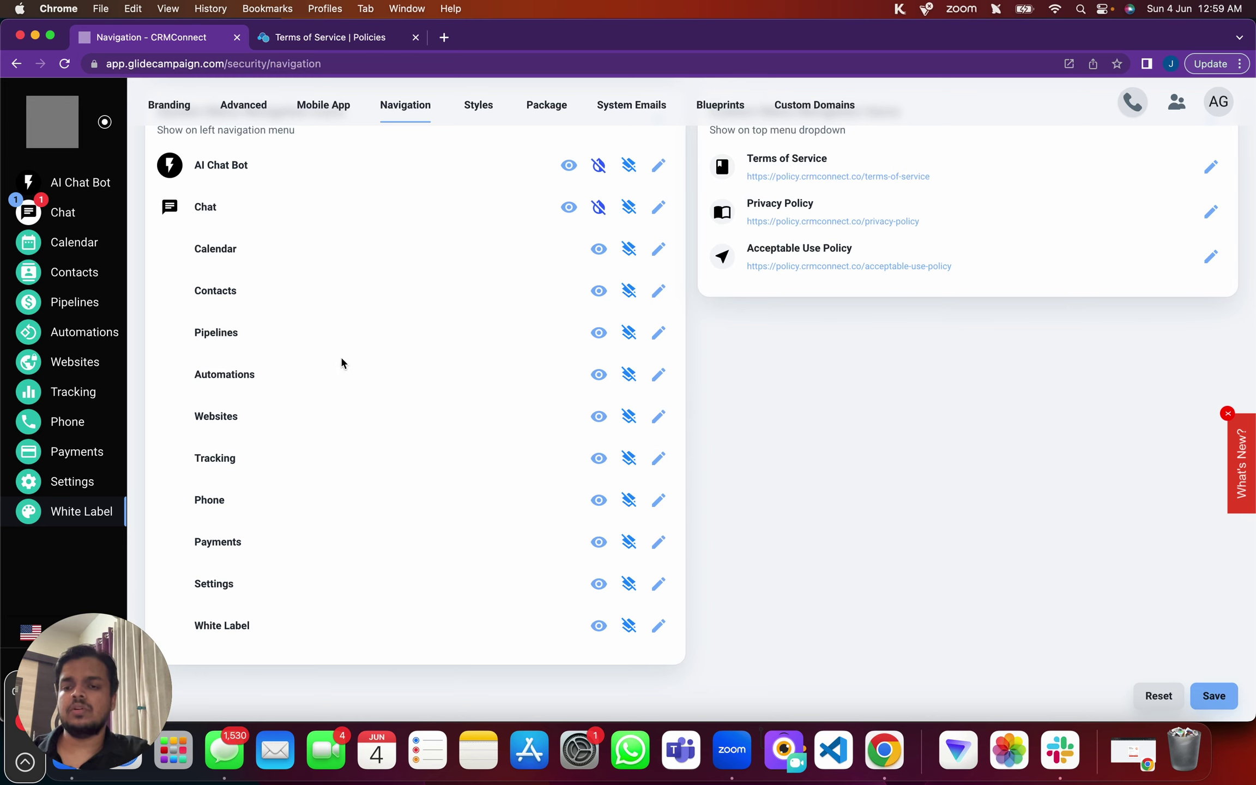
scroll(466, 553, up, 3)
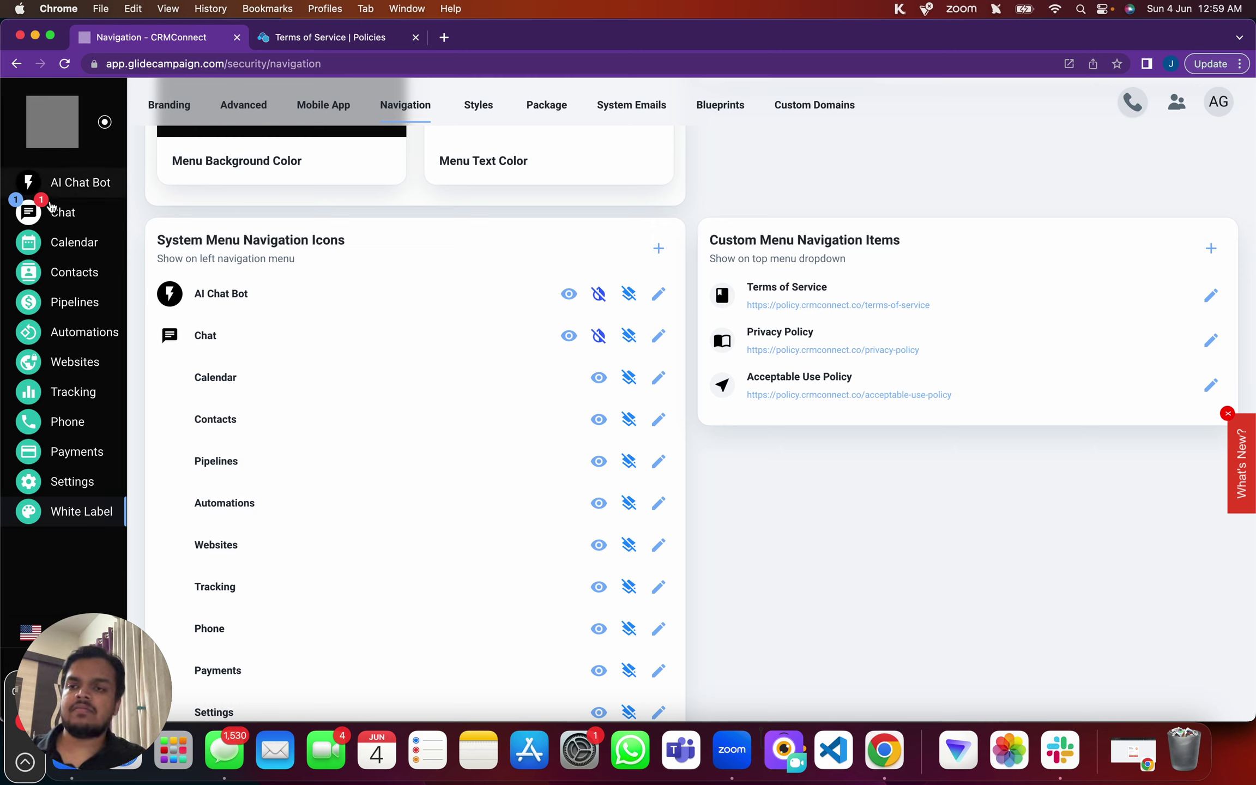
click(659, 249)
click(712, 373)
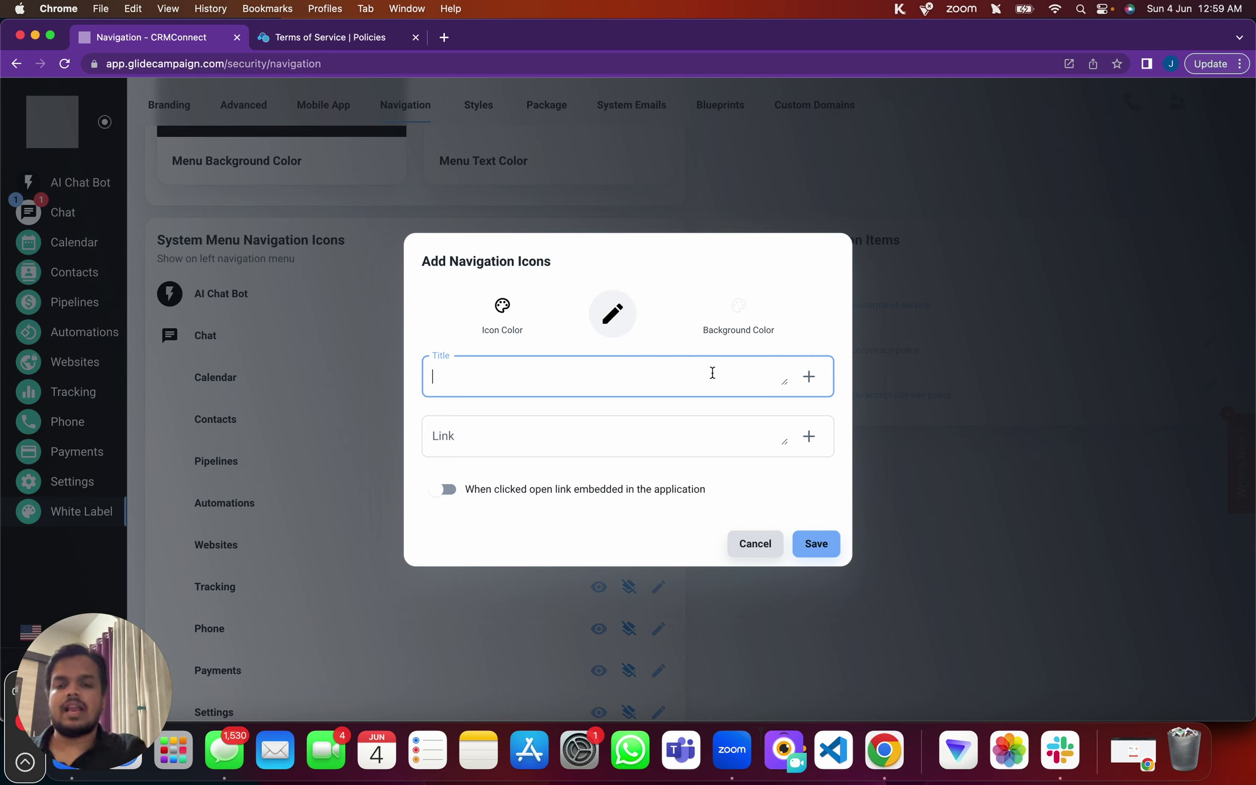
text(X)
key(BackSpace)
key(BackSpace)
key(BackSpace)
text(Community)
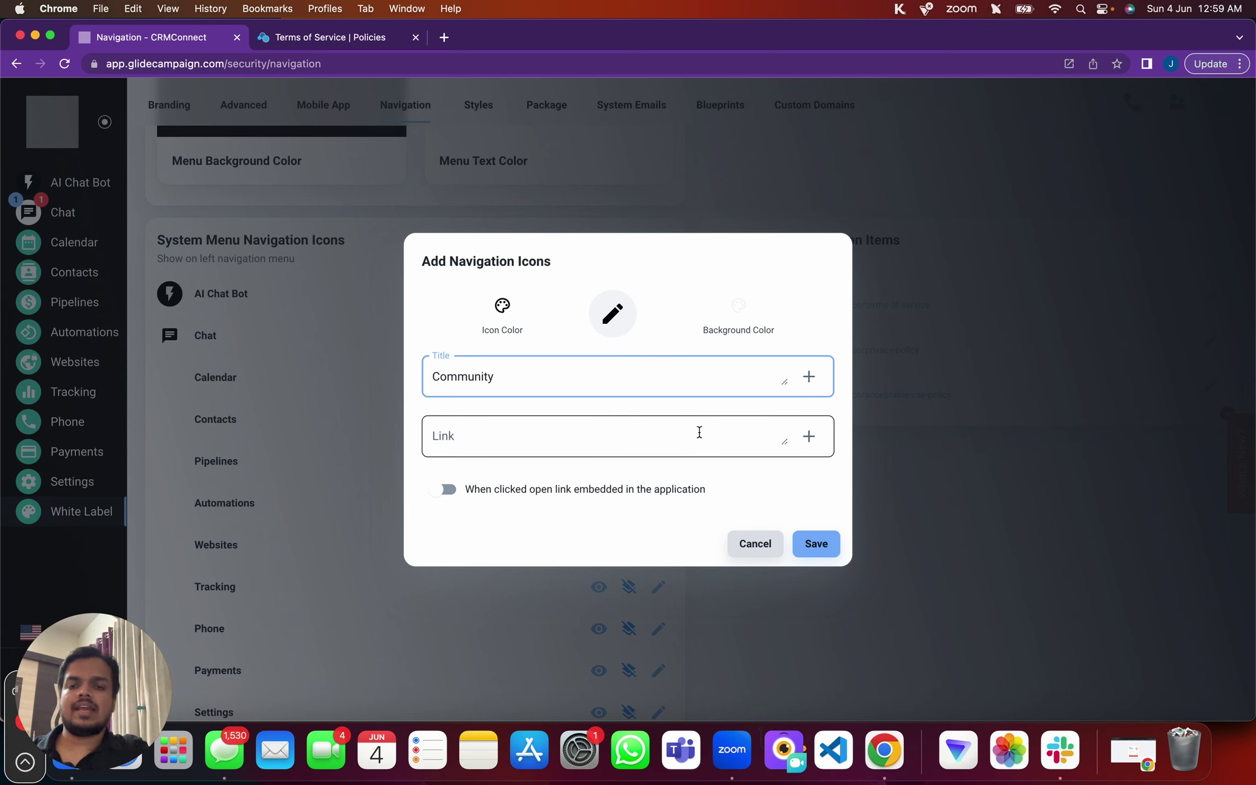
text(#)
click(658, 431)
text(#)
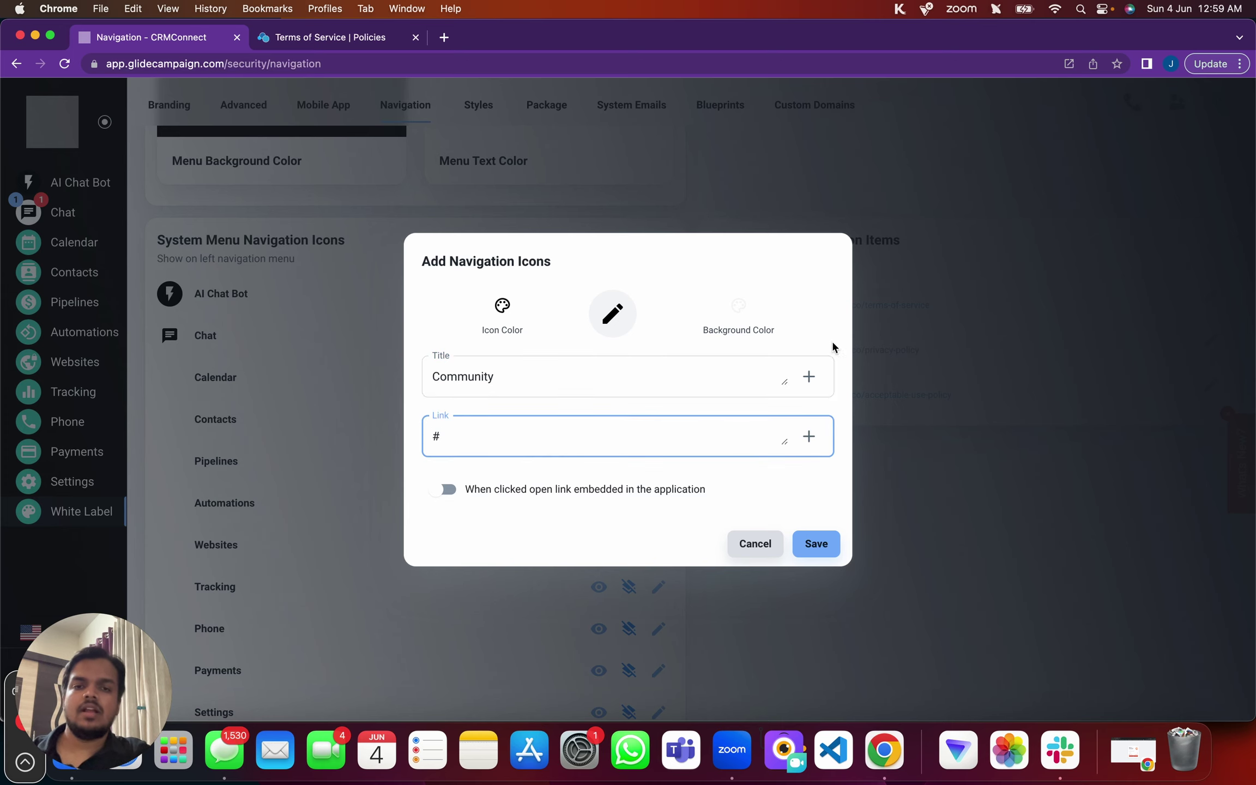
Choose the standing person icon with outstretched arms for the Community item and save it
click(612, 316)
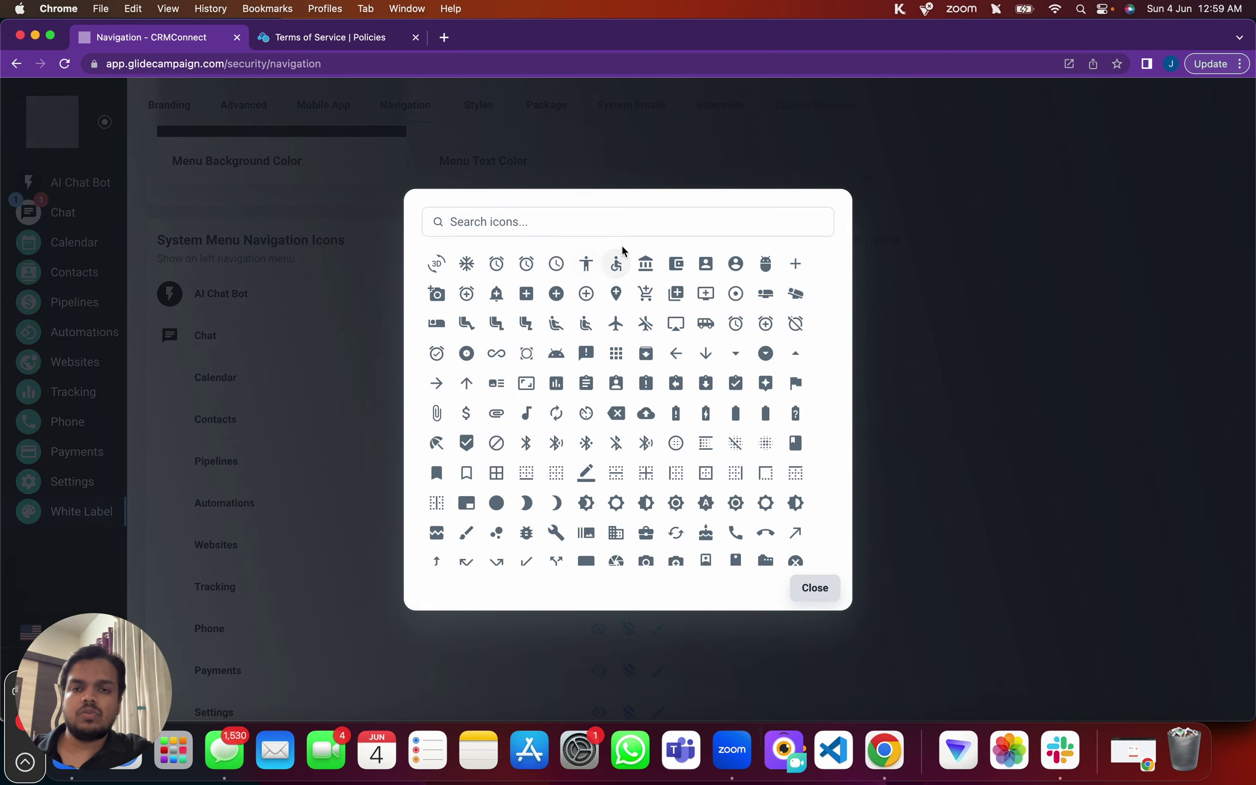
click(586, 264)
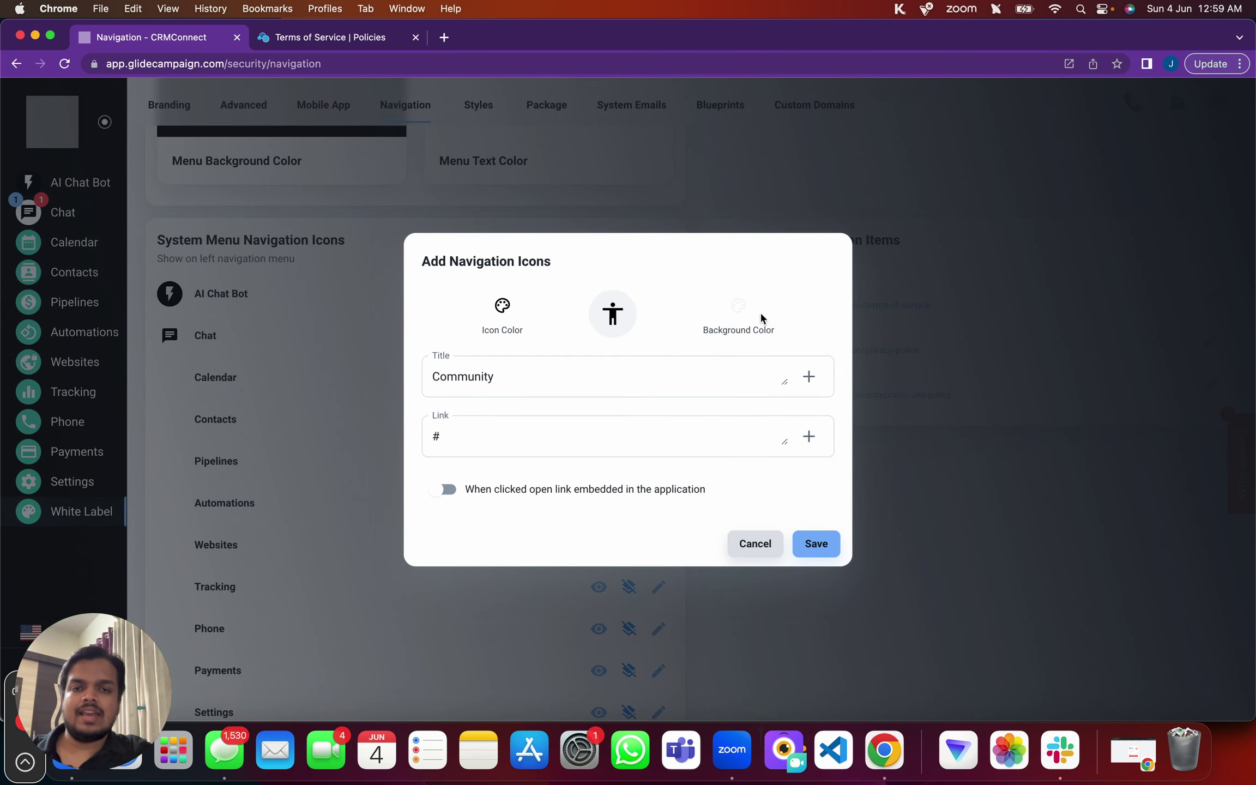
click(833, 543)
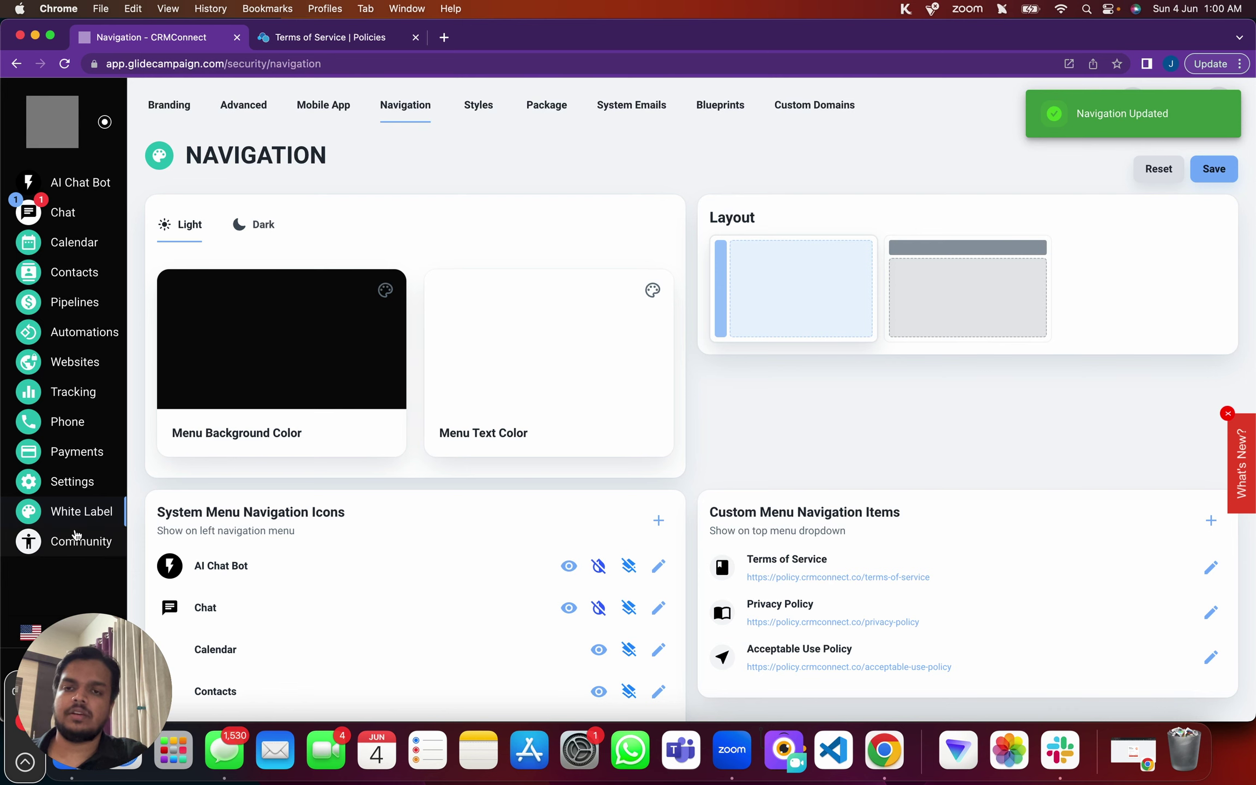
Review the system and custom menu navigation items, and open the account options to check where the custom ones are shown
scroll(233, 481, down, 5)
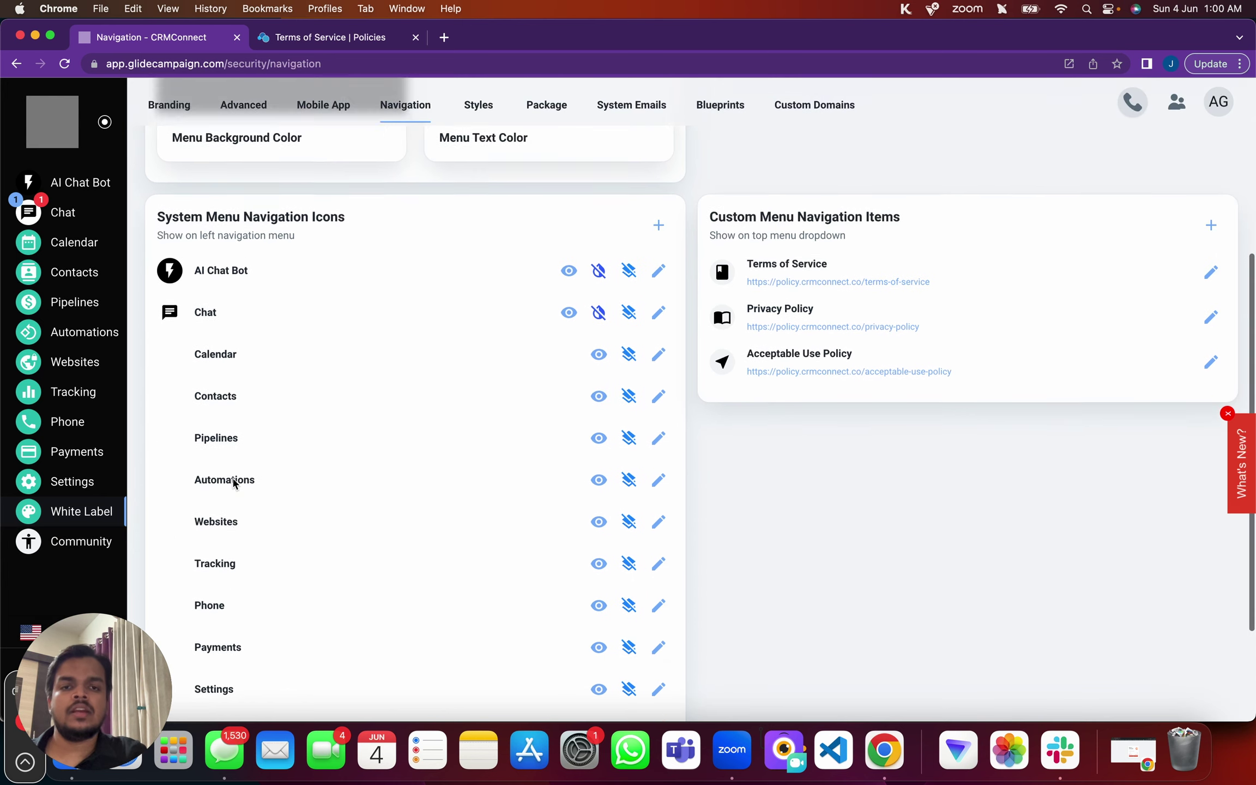
scroll(918, 367, up, 2)
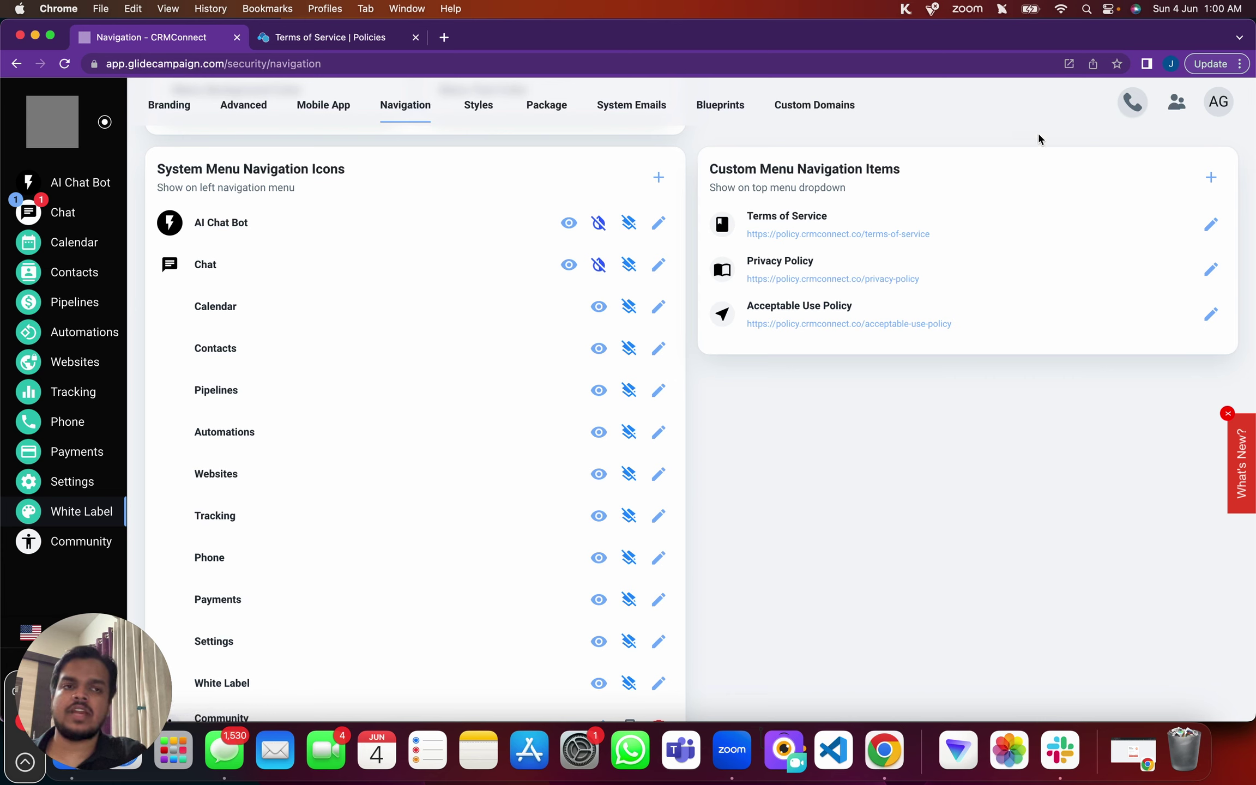
click(1219, 101)
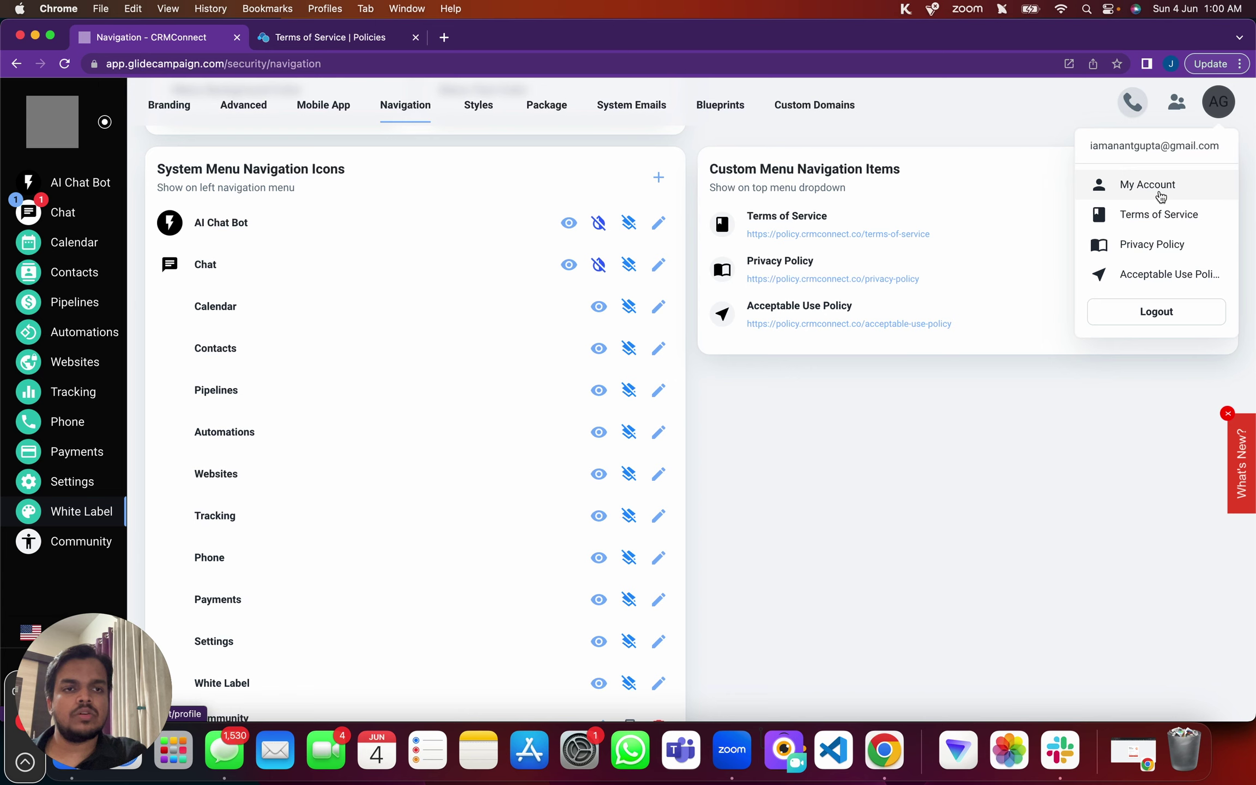
Inspect the Terms of Service edit form and the blank new custom menu item form without saving, and check the custom items in the account options
click(974, 534)
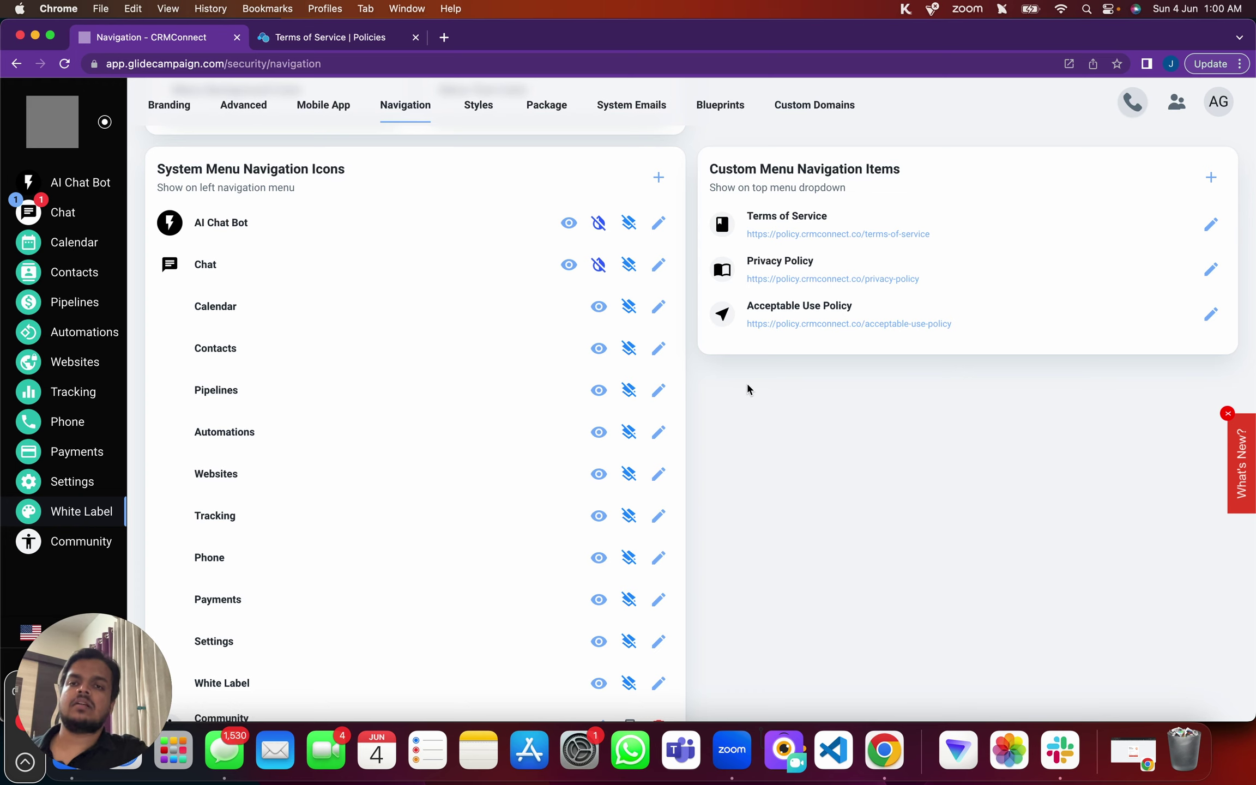
scroll(747, 388, up, 3)
click(1212, 375)
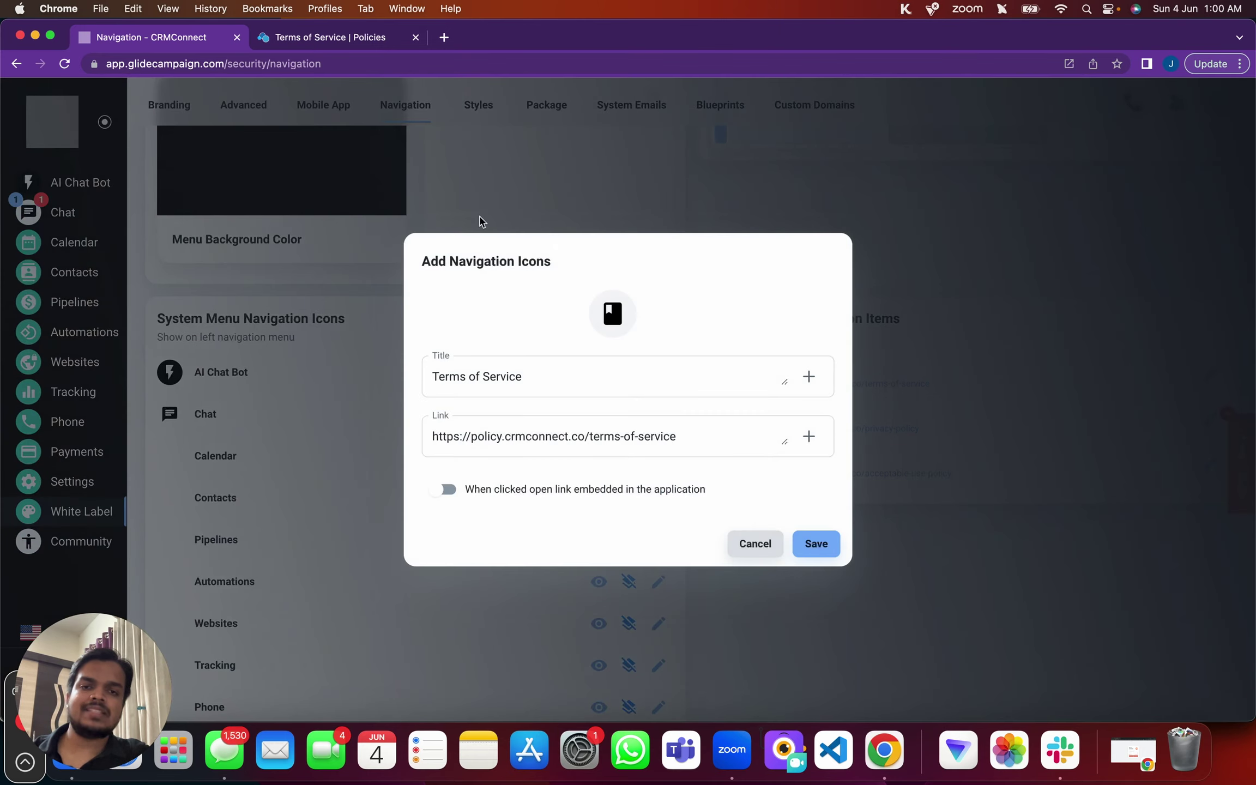
click(752, 544)
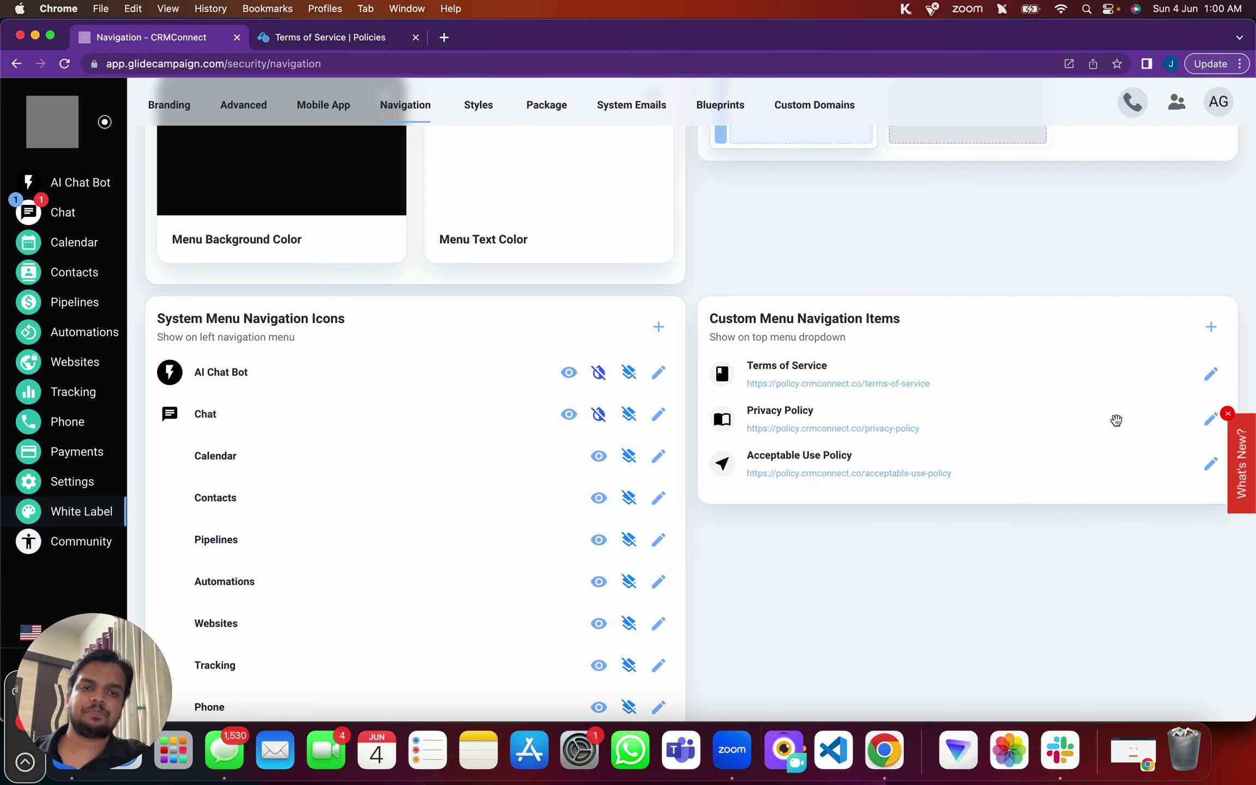
click(1209, 332)
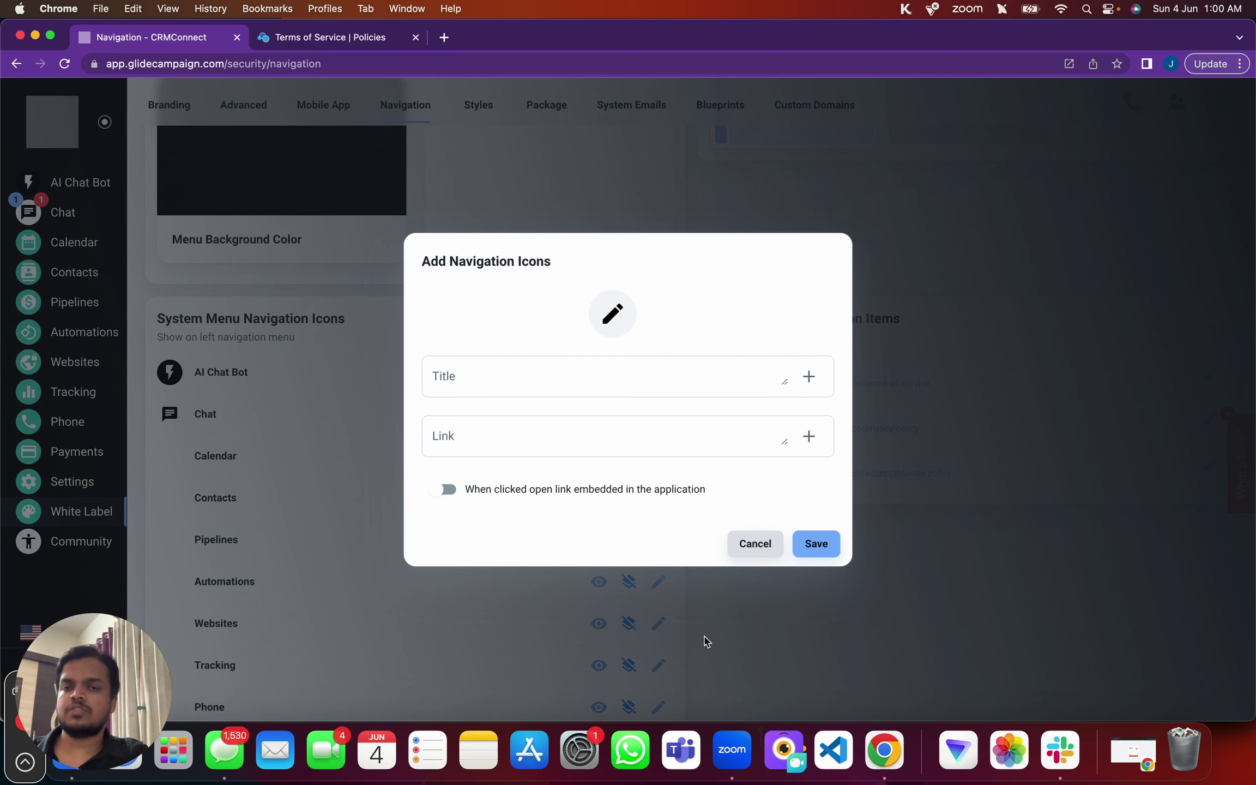
click(750, 541)
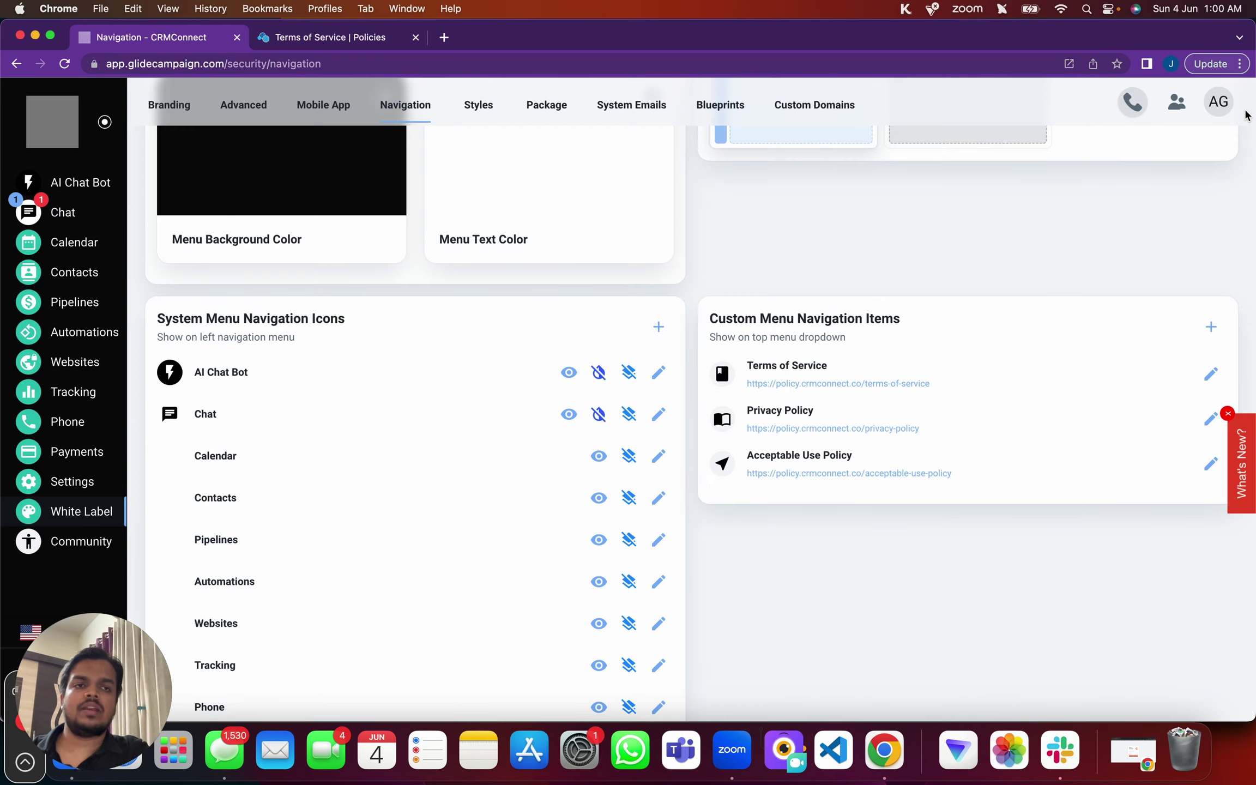
click(1219, 104)
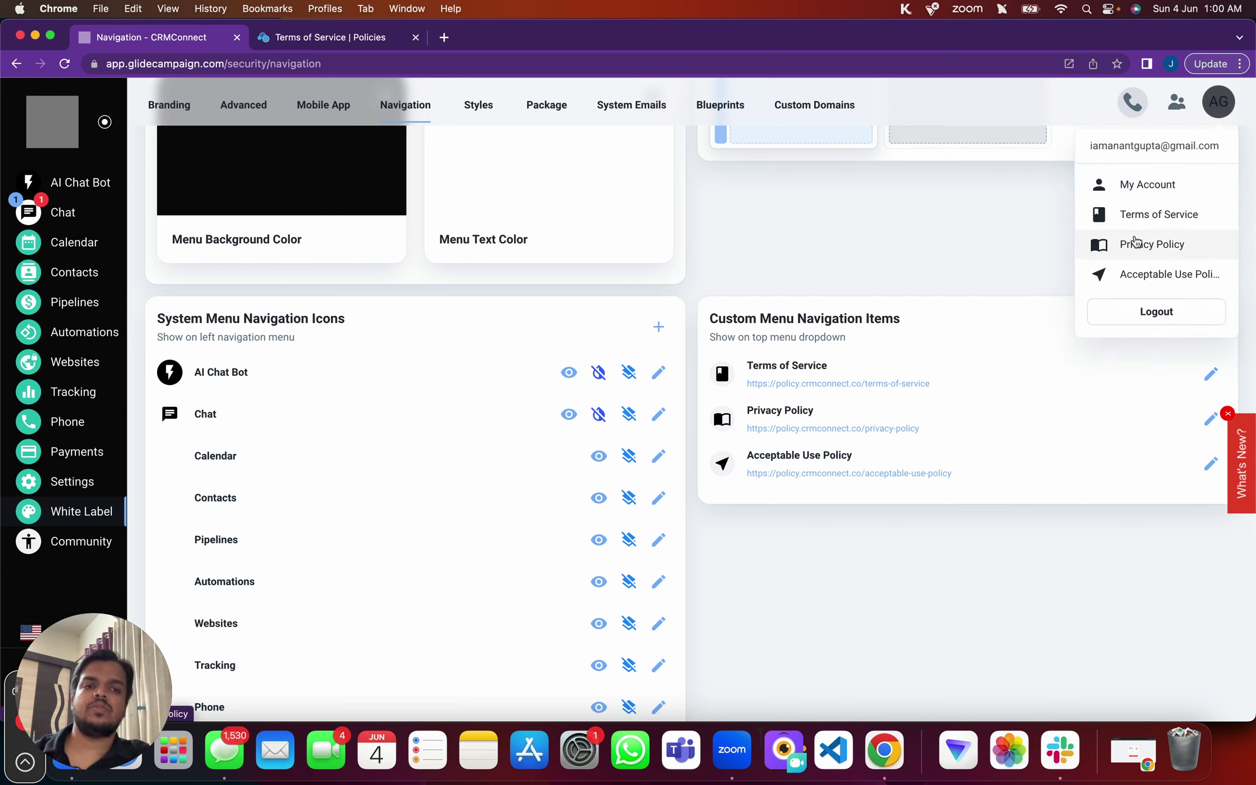
click(836, 267)
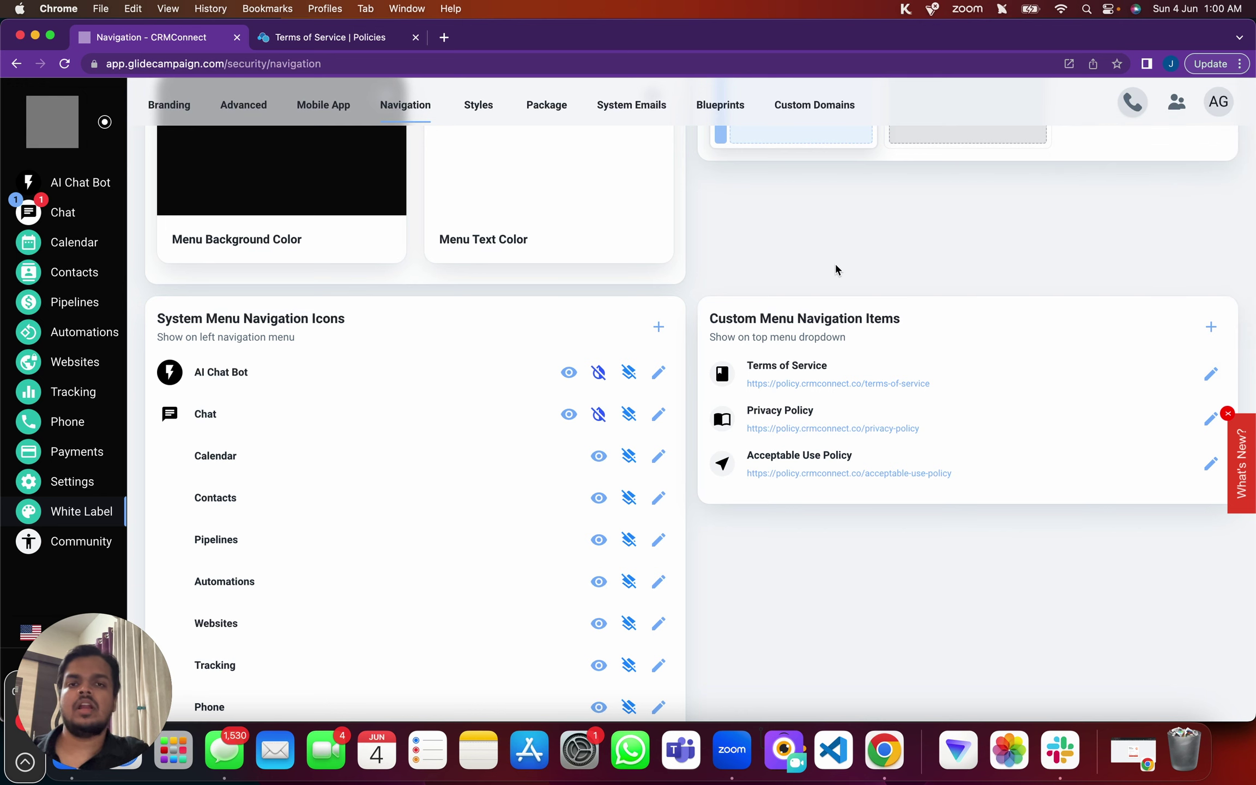
Try the horizontal top-menu layout and view its submenus, restore the sidebar layout, and save the navigation settings
scroll(835, 267, up, 4)
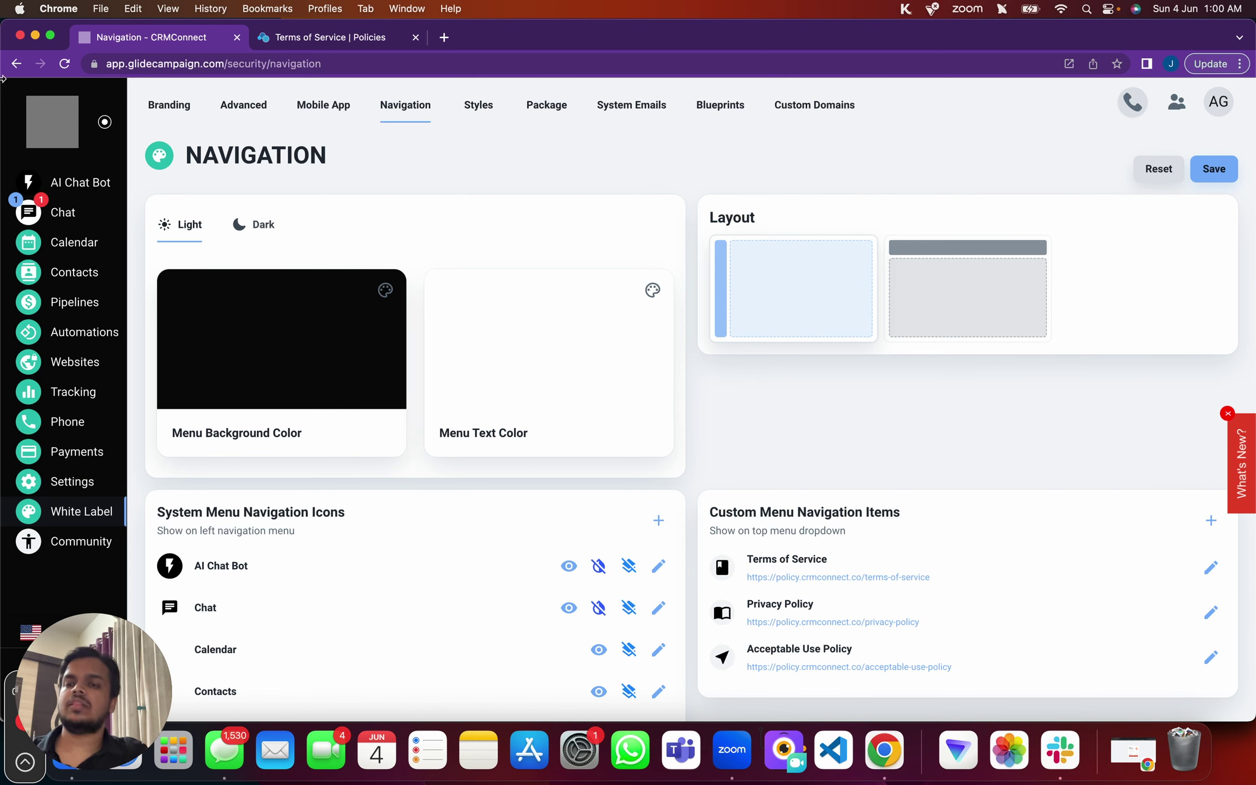
click(991, 306)
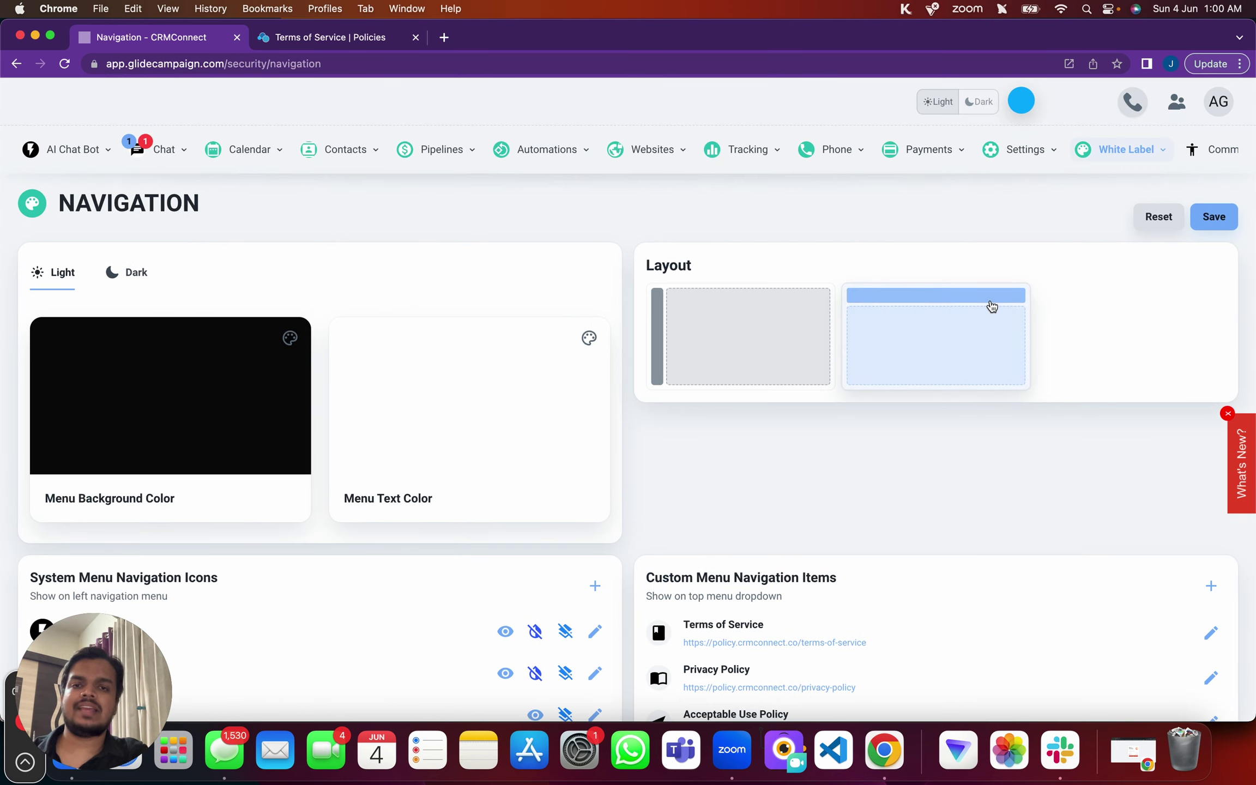
mouse_move(232, 151)
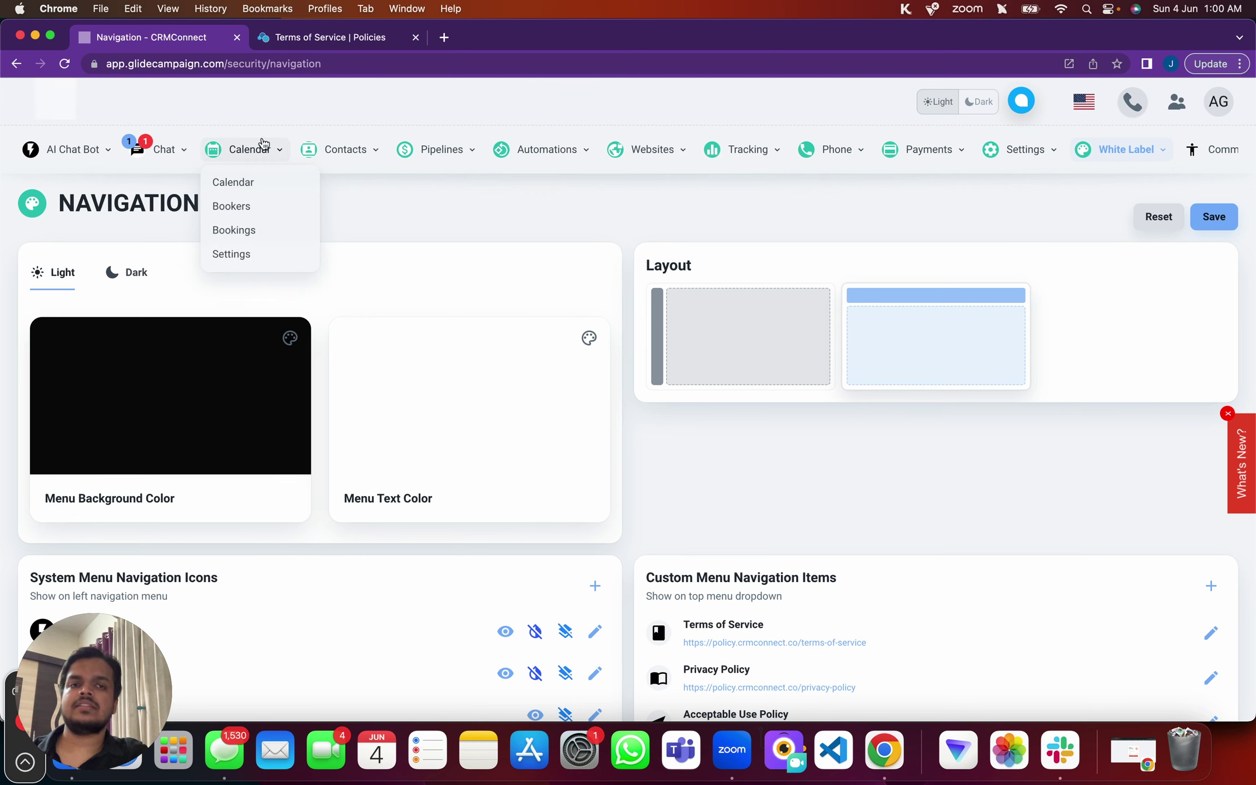
mouse_move(745, 160)
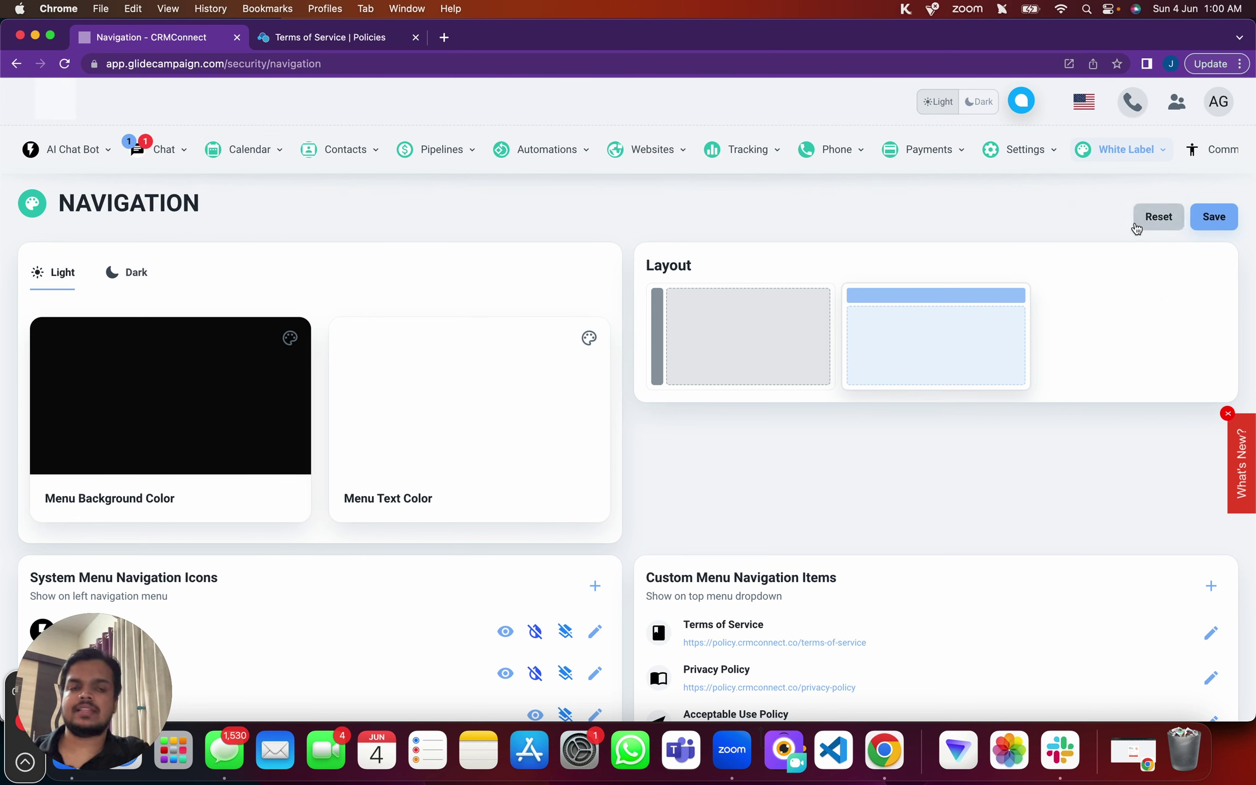
click(774, 308)
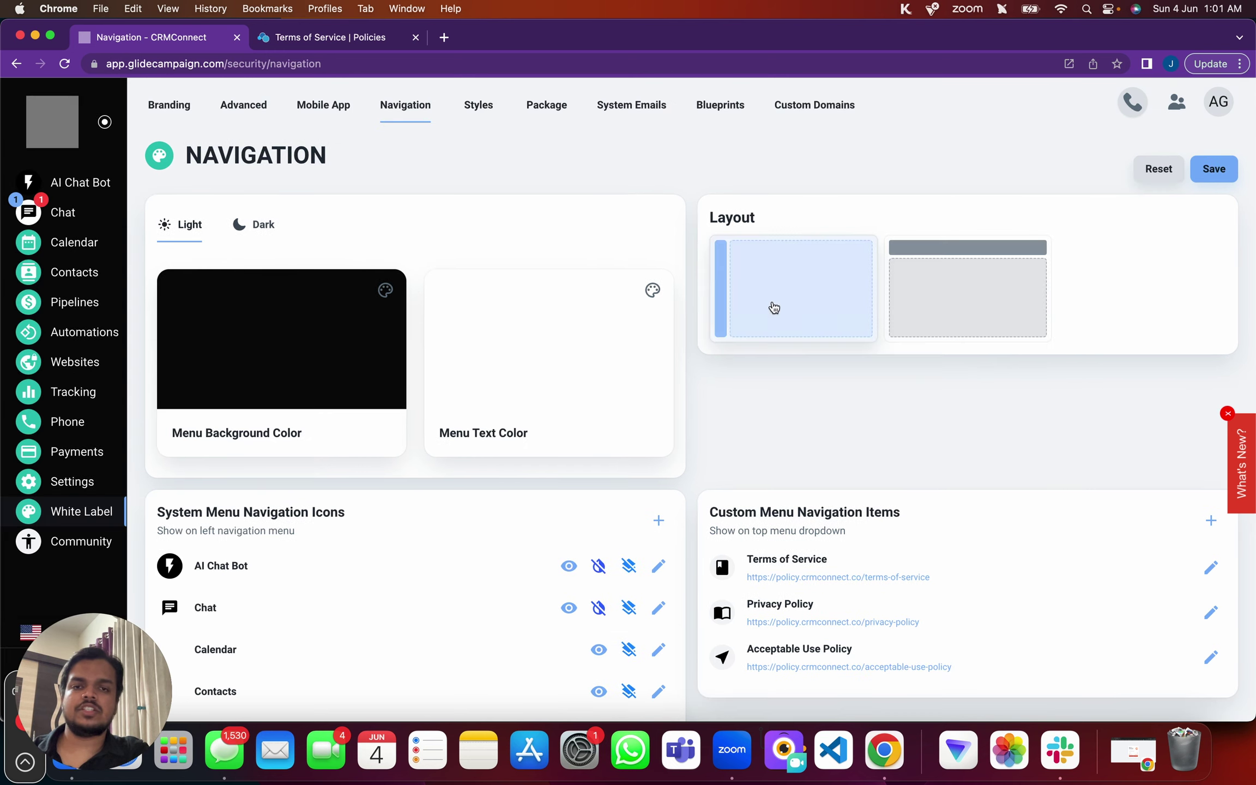
click(1215, 170)
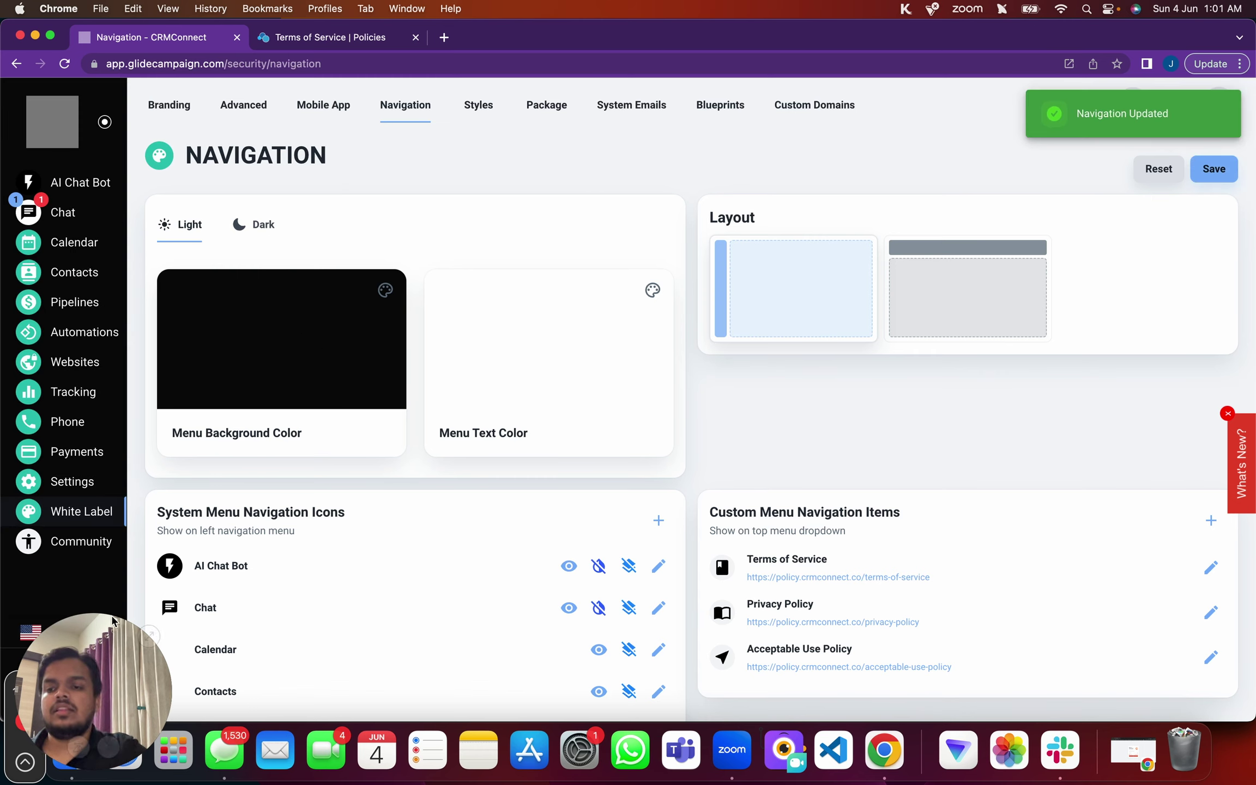
Preview the Navigation page in dark mode, including its menu icons, and return the application to light mode
drag(116, 658, 307, 645)
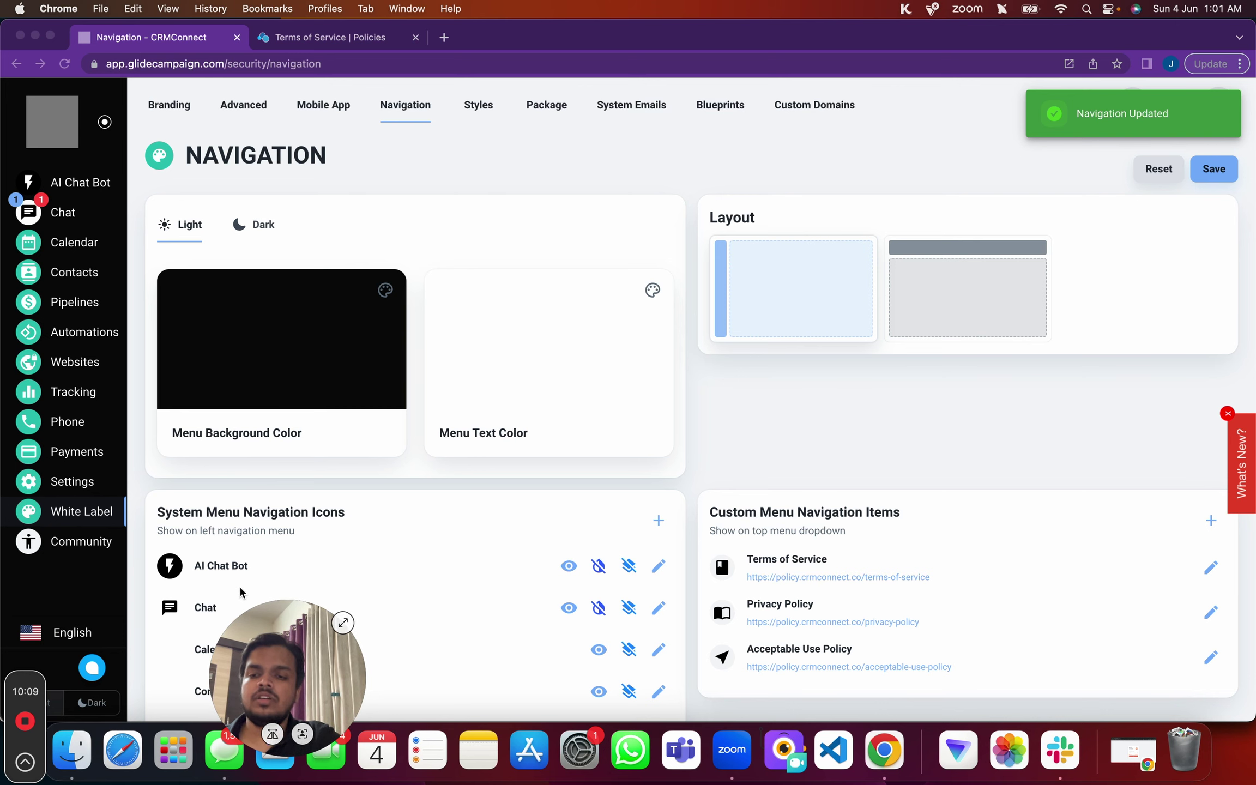
click(303, 524)
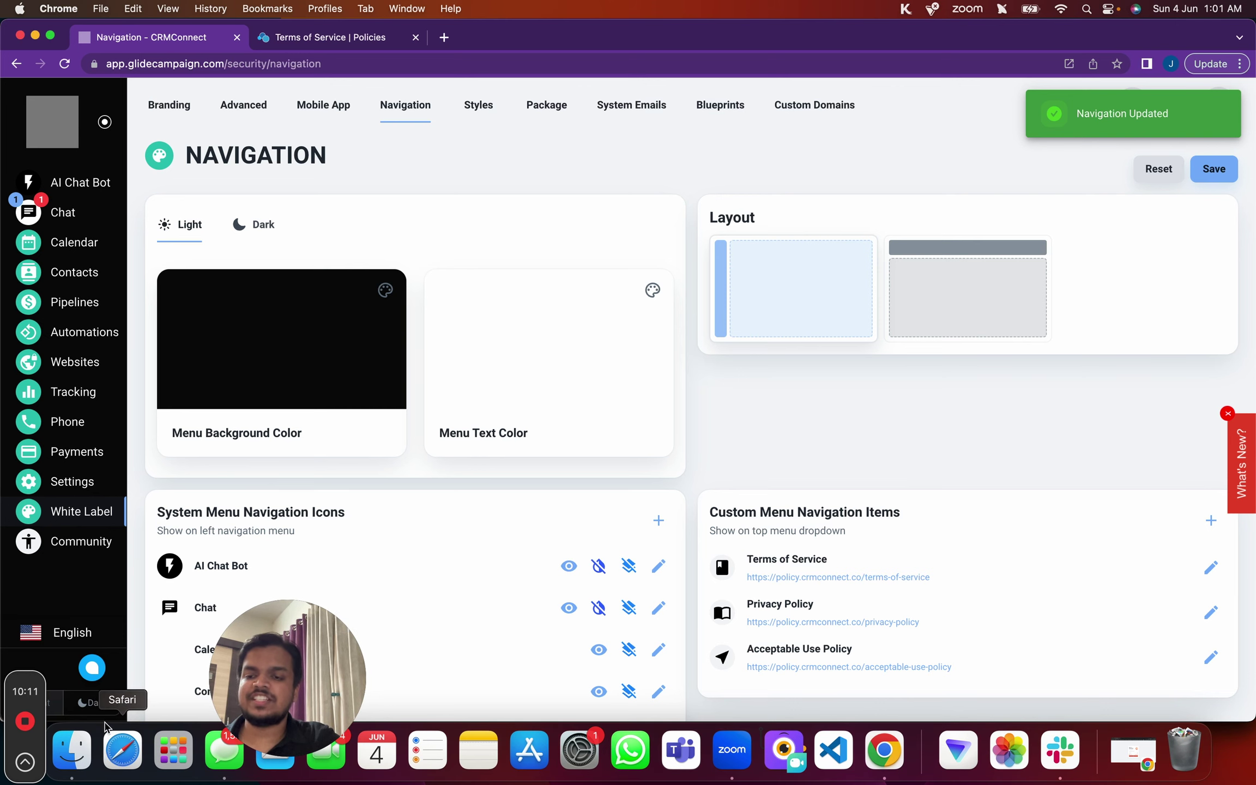
click(97, 704)
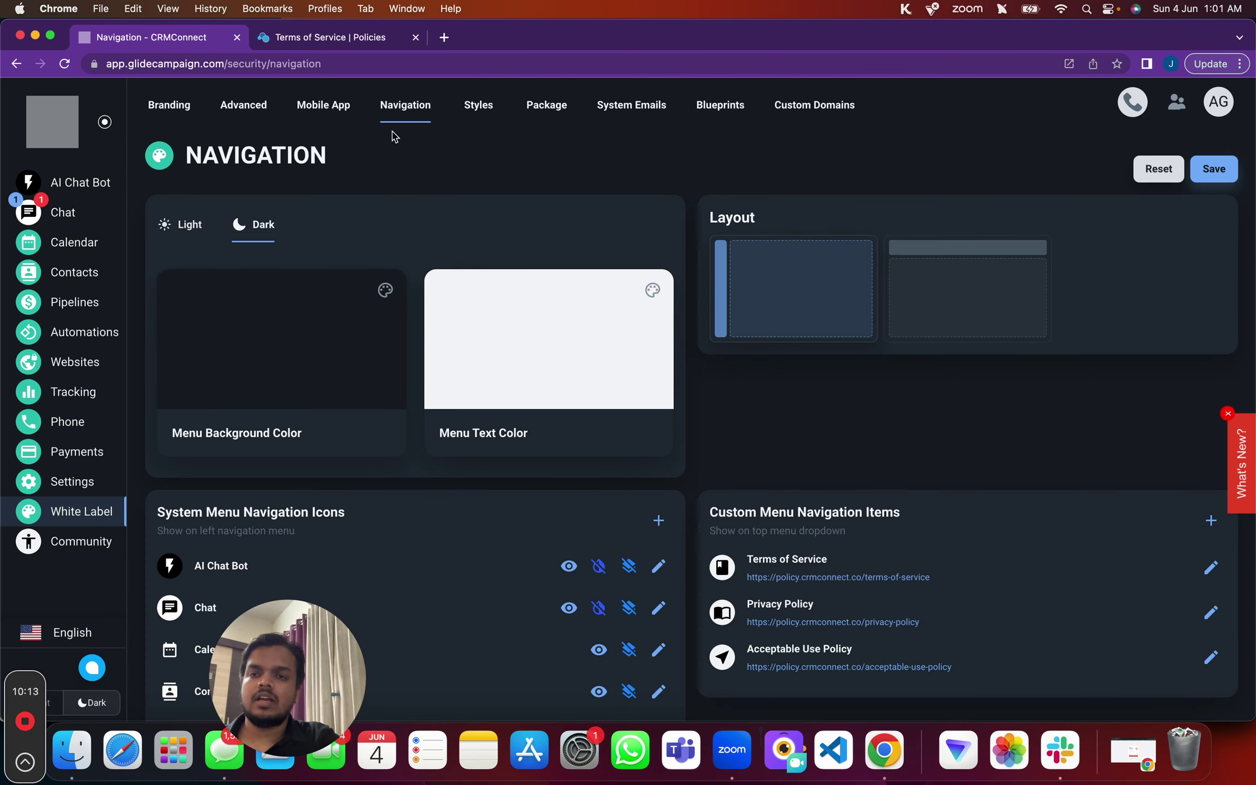
scroll(412, 355, down, 5)
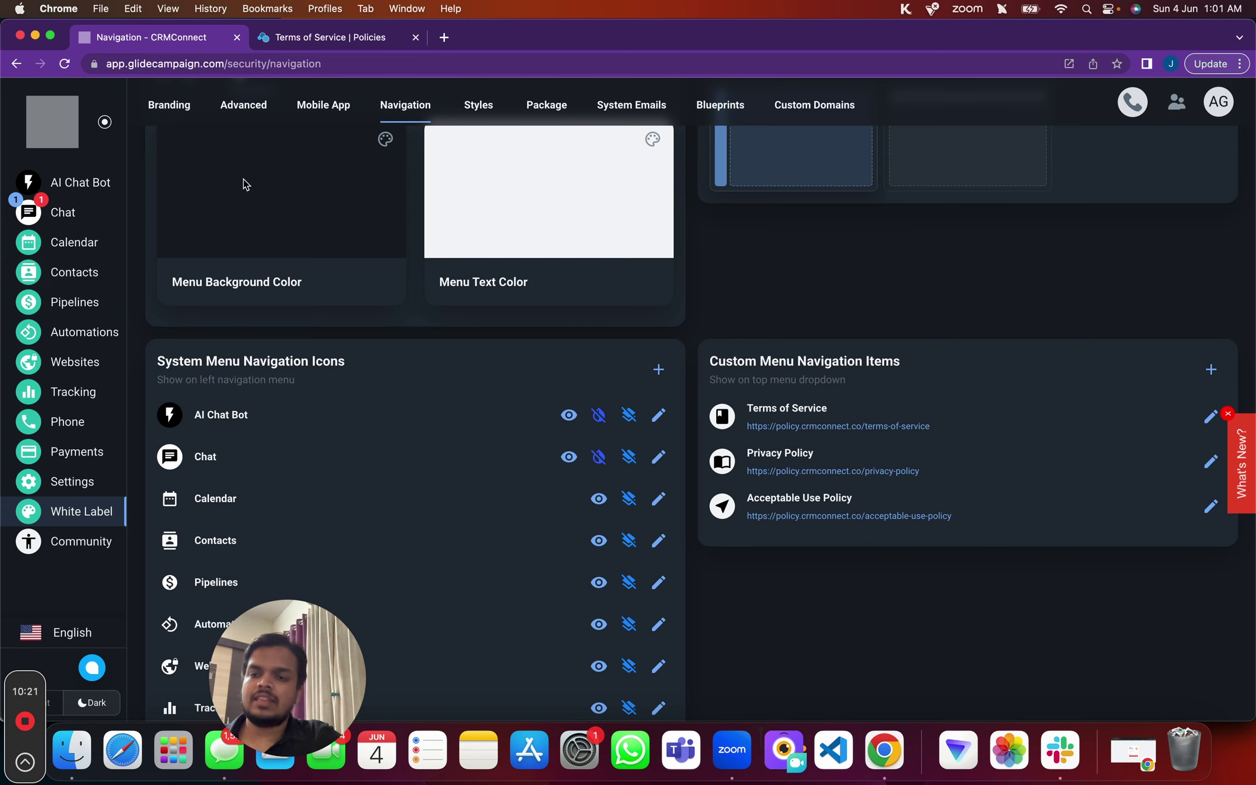
click(58, 703)
View the Dark variant of the menu background and text colors together with the navigation icon list
scroll(361, 321, up, 3)
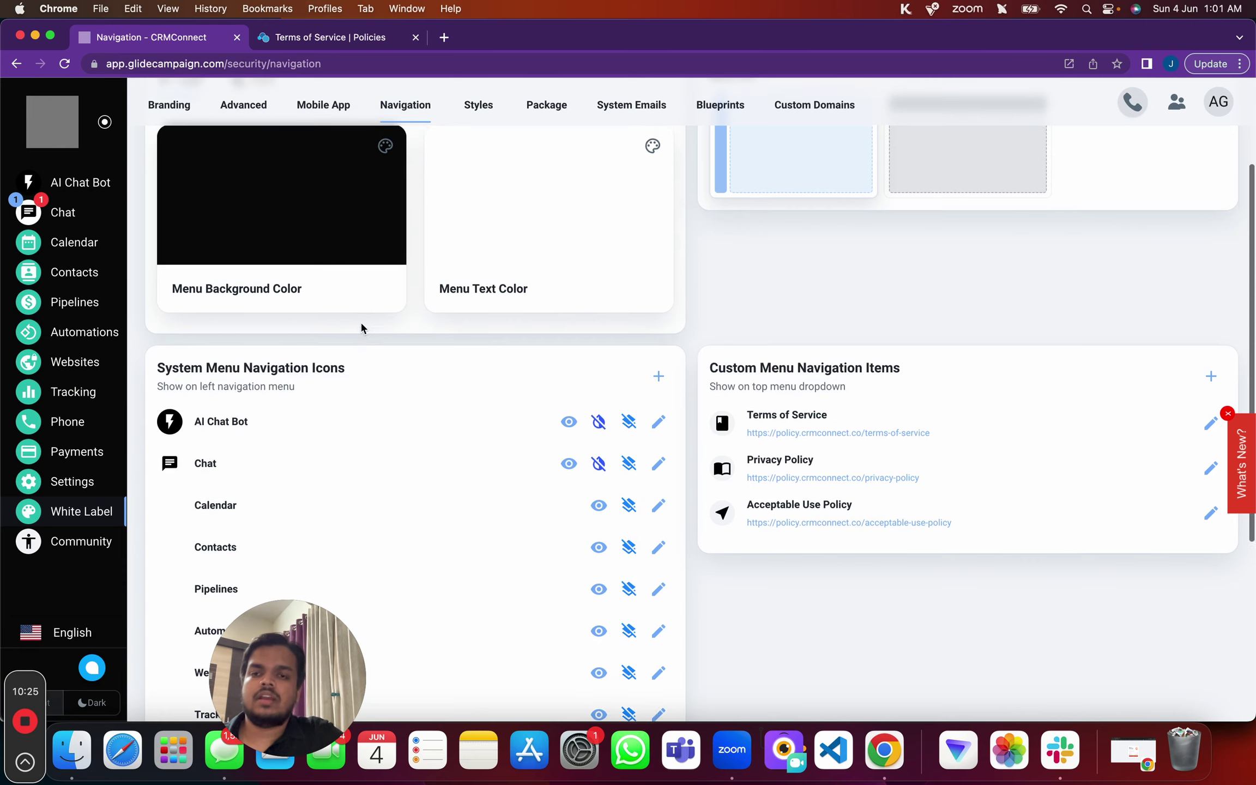
click(250, 226)
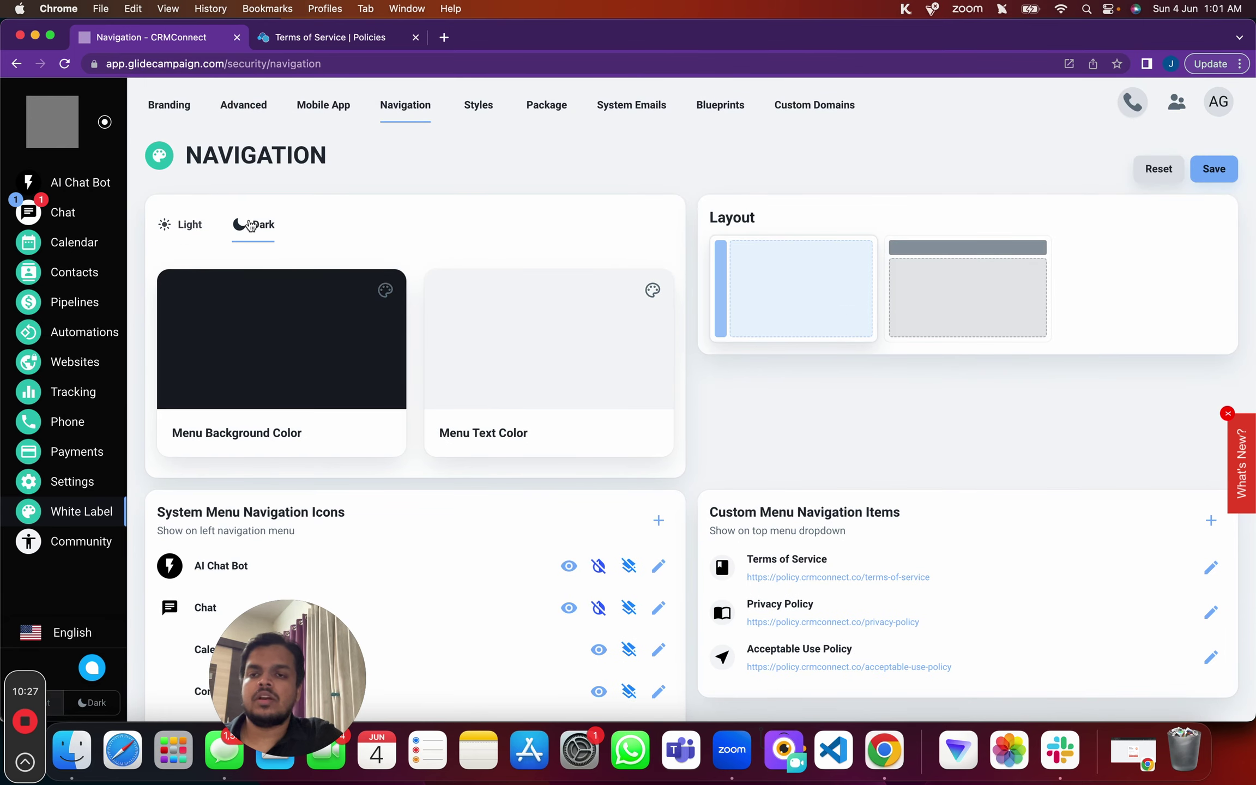
scroll(406, 465, down, 5)
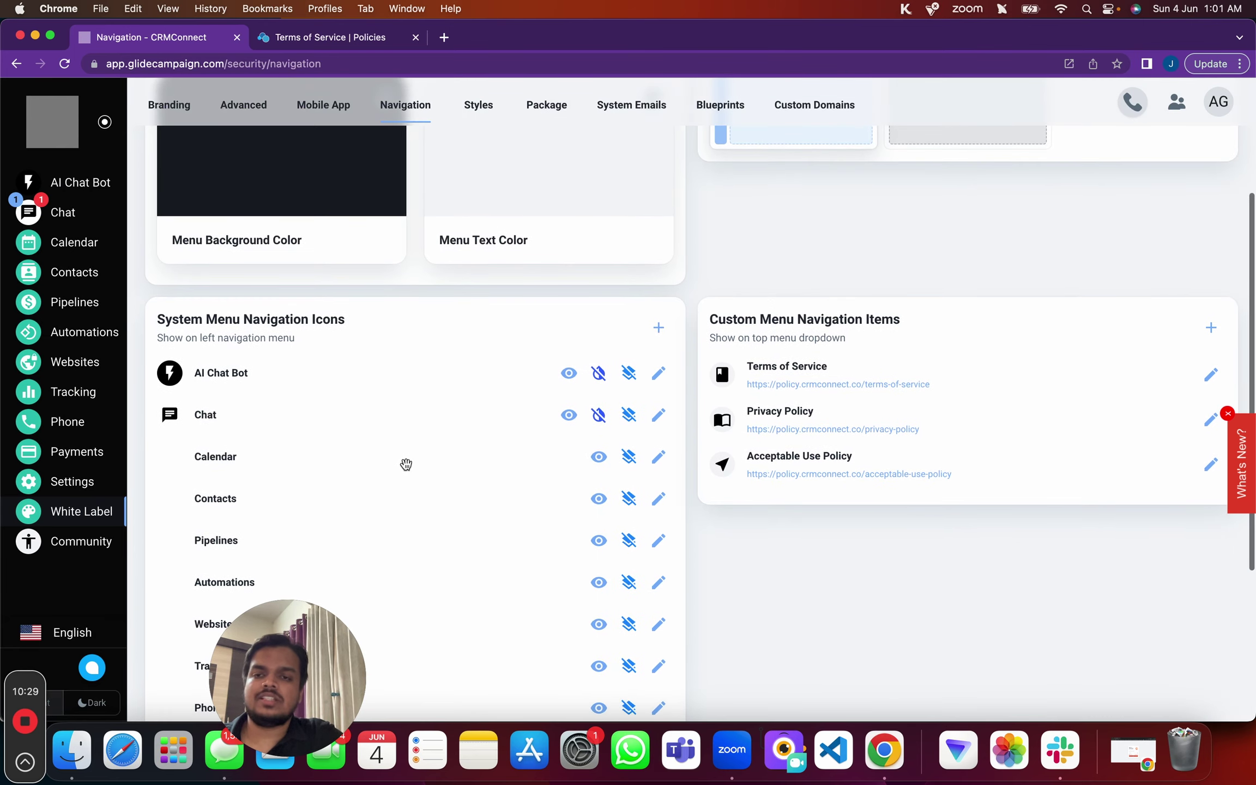
scroll(532, 280, up, 5)
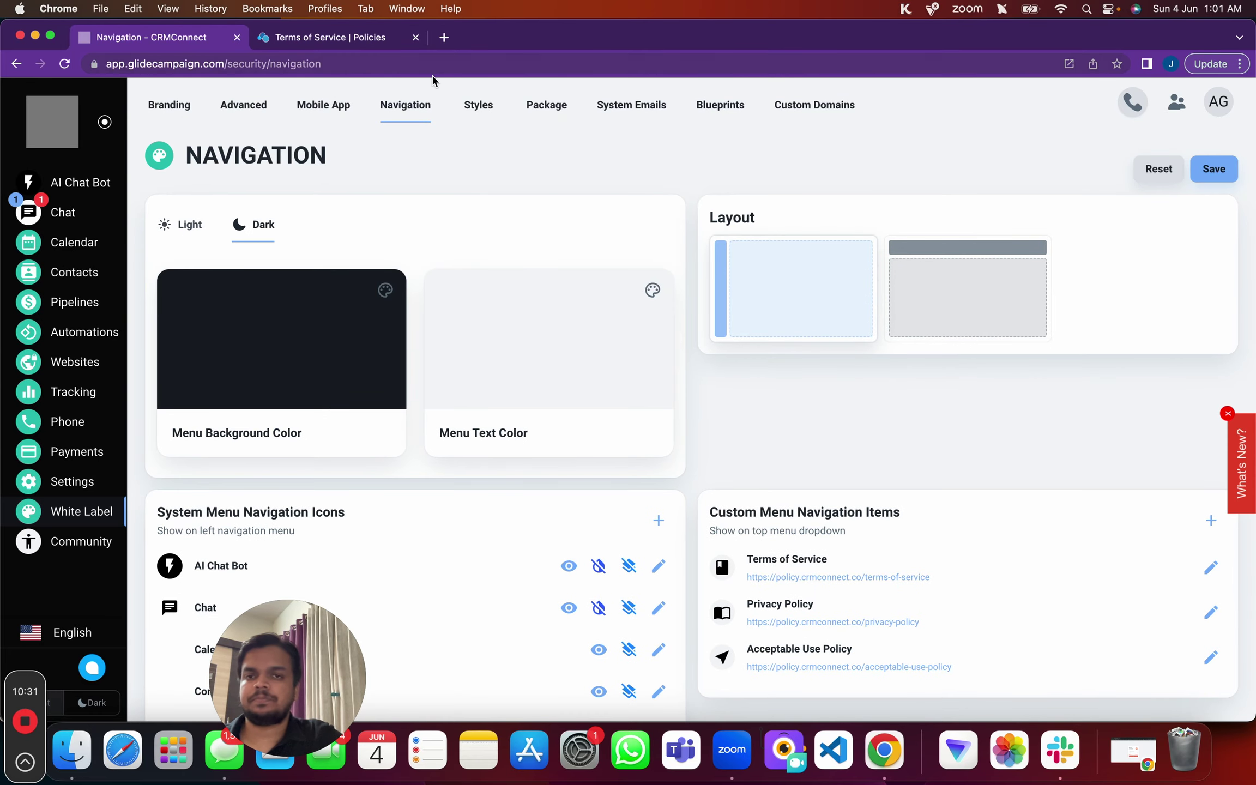
In the white-label Styles settings, set the font to Raleway and save the change
click(475, 109)
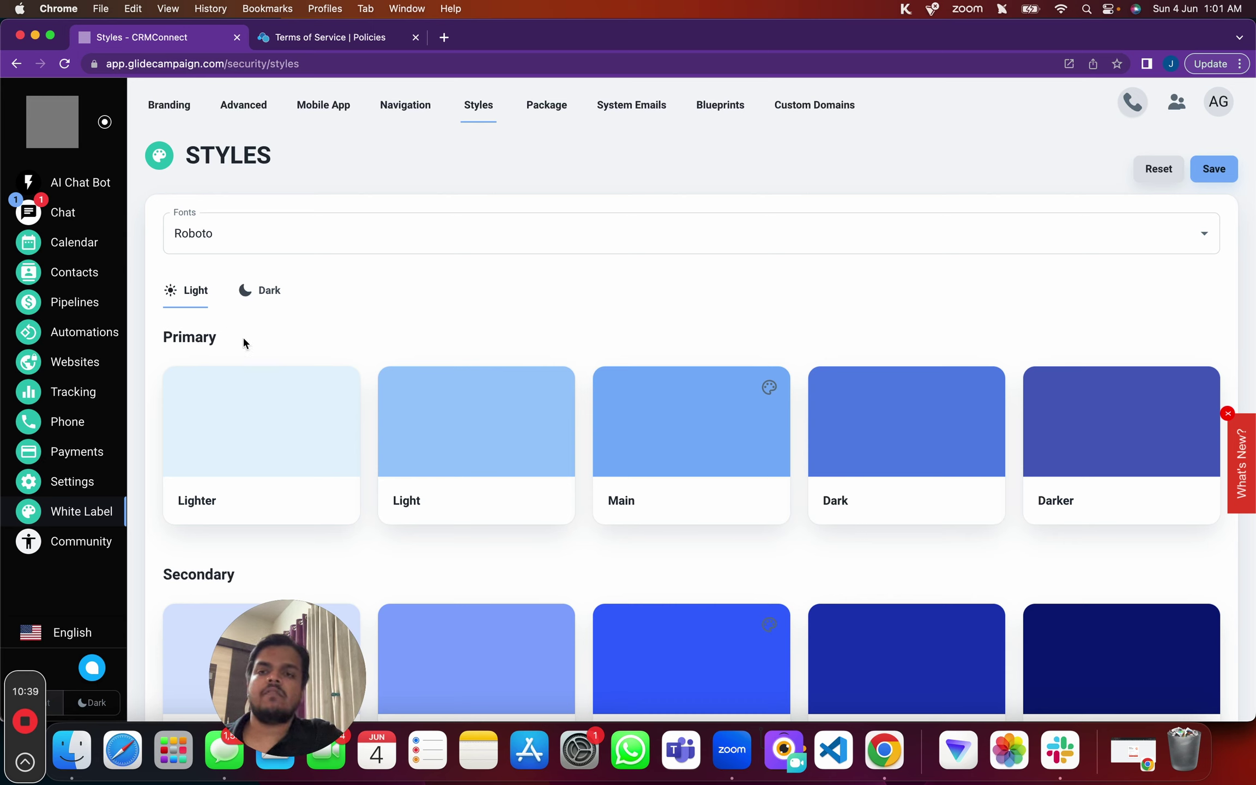
click(385, 238)
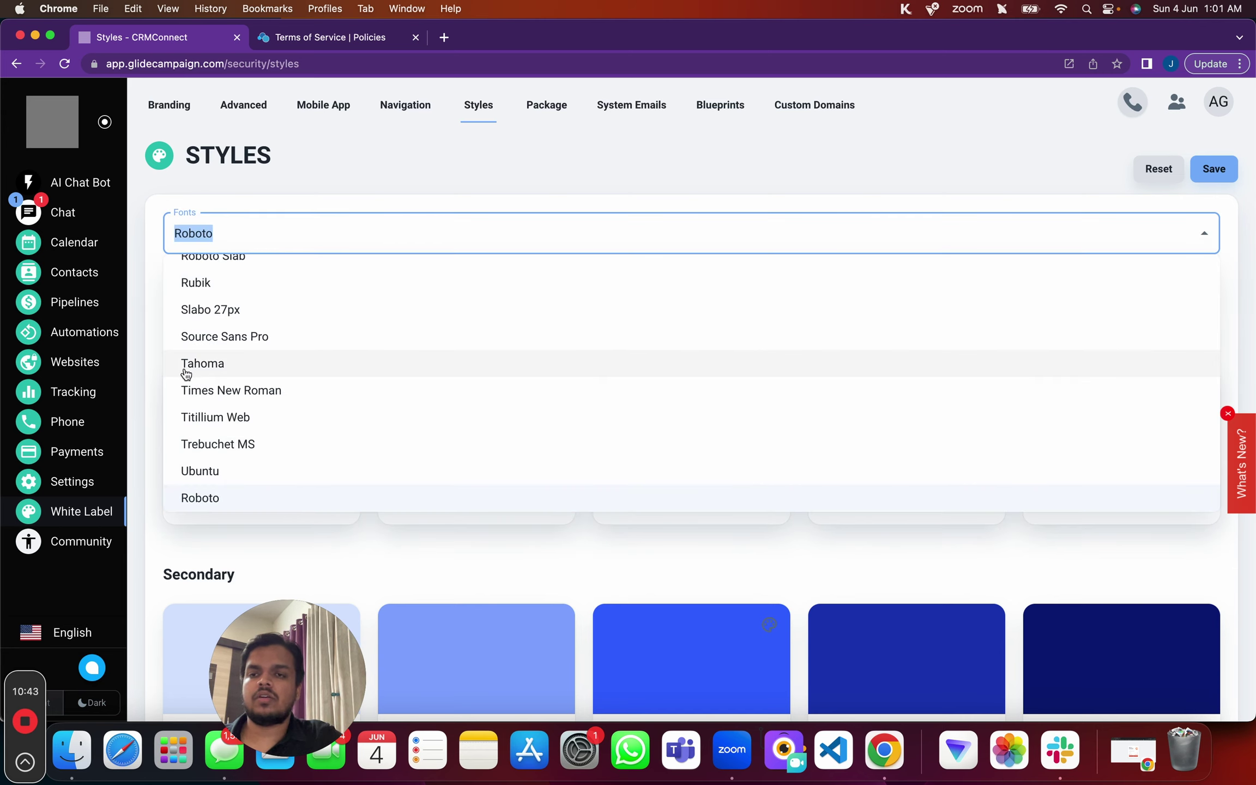
scroll(192, 468, down, 1)
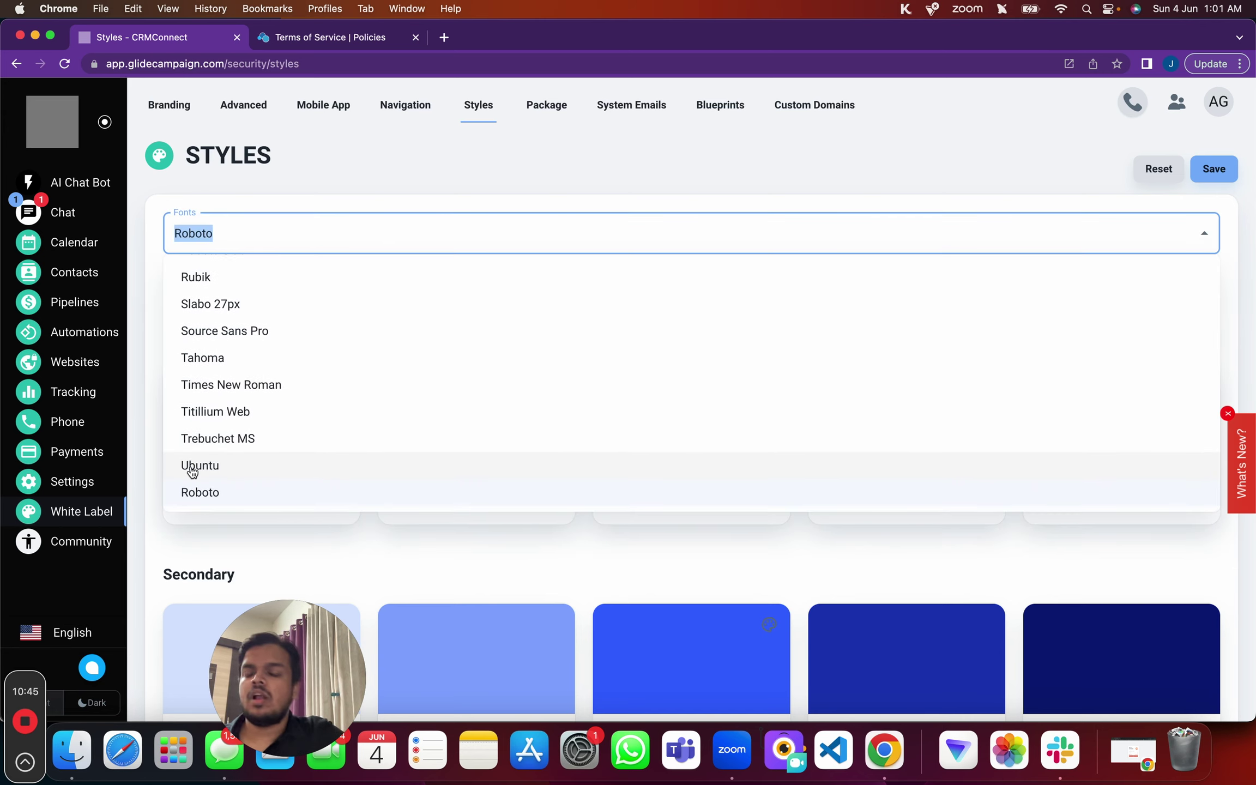
scroll(192, 468, up, 5)
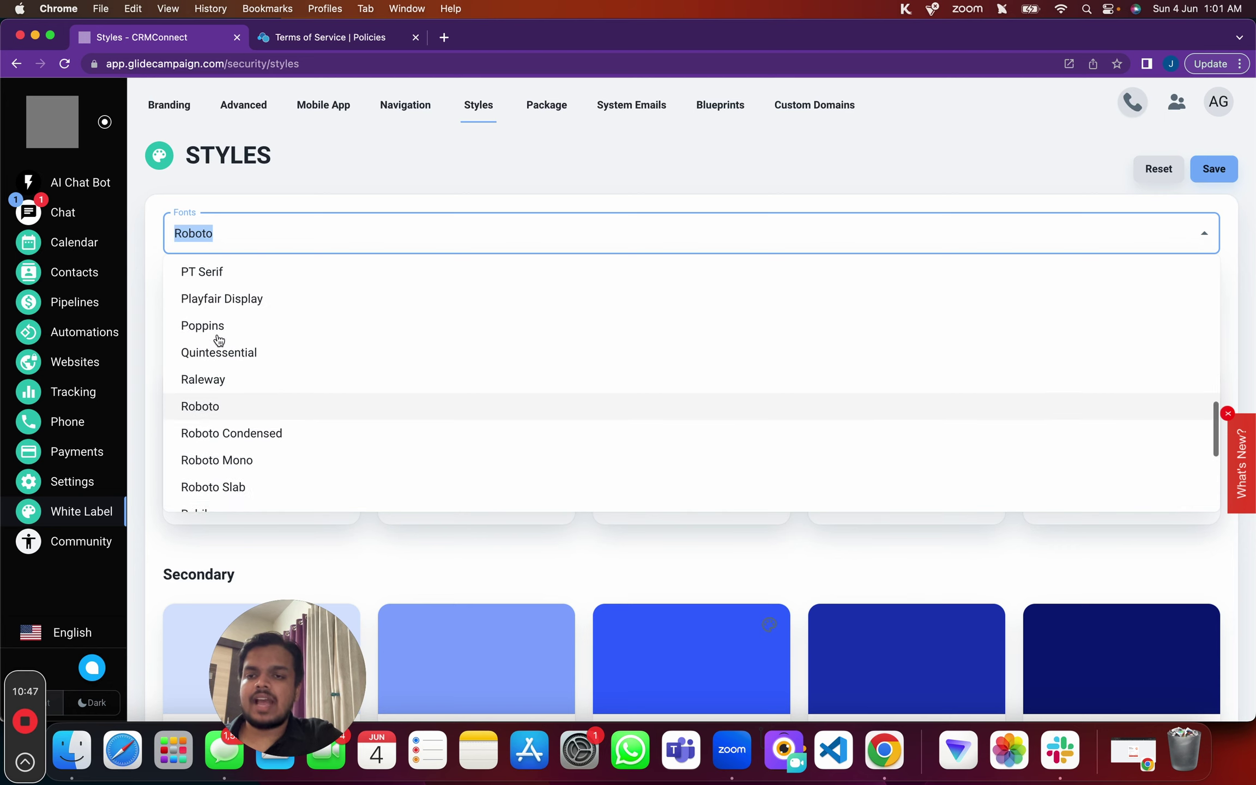
click(223, 391)
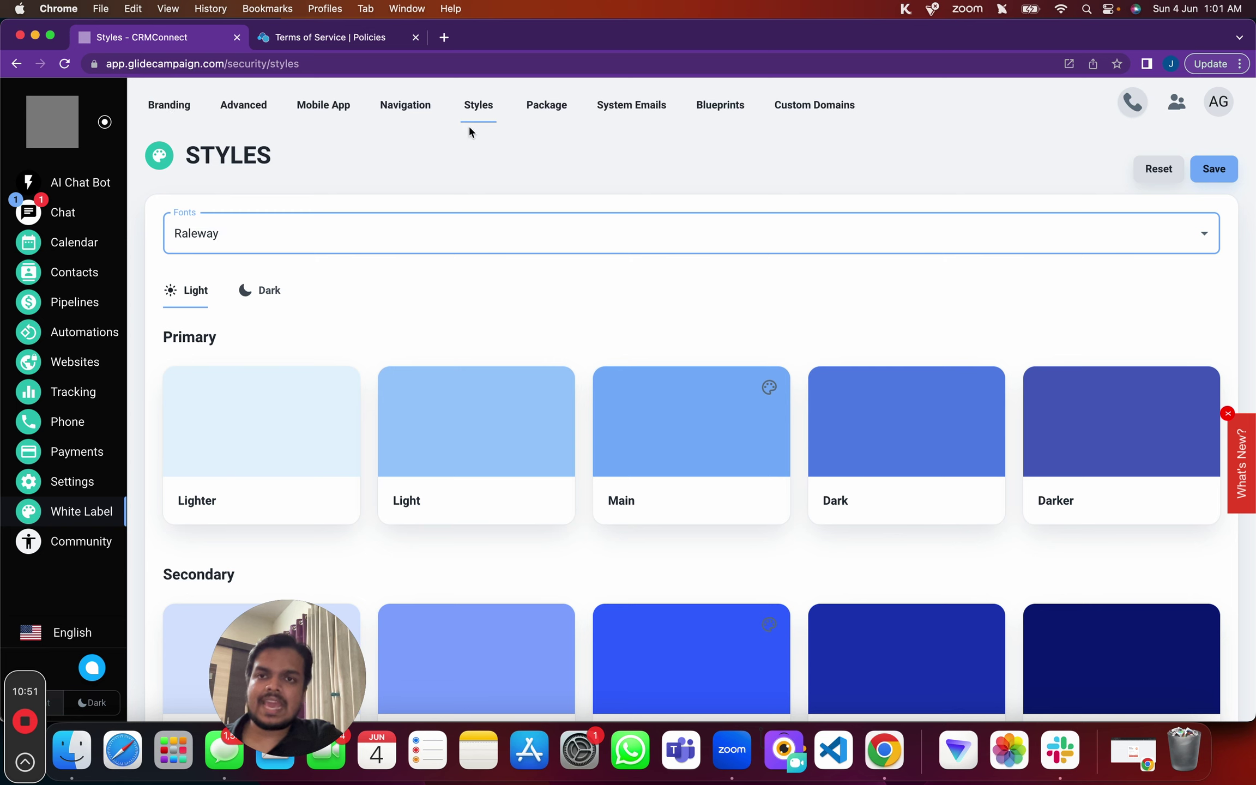
click(1235, 164)
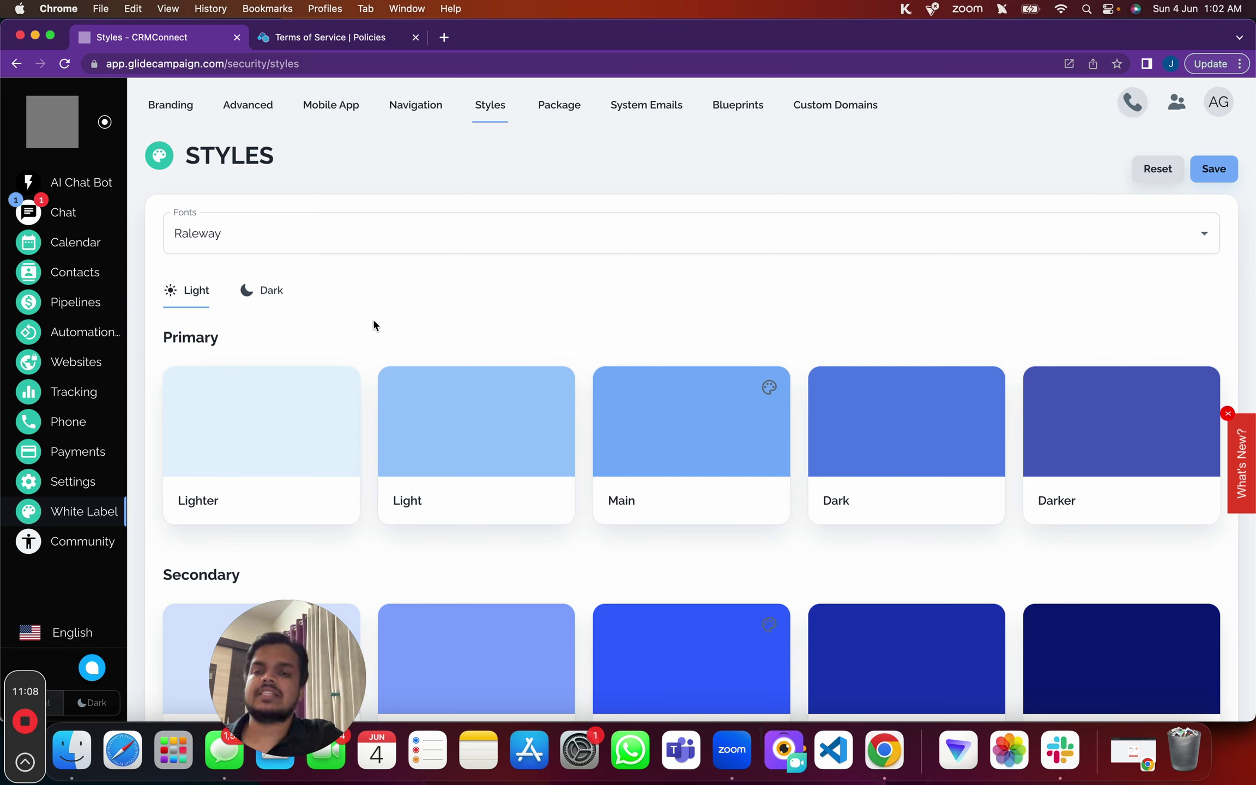
Compare the Dark and Light color palettes in the Styles settings, ending on the Light palette
click(253, 304)
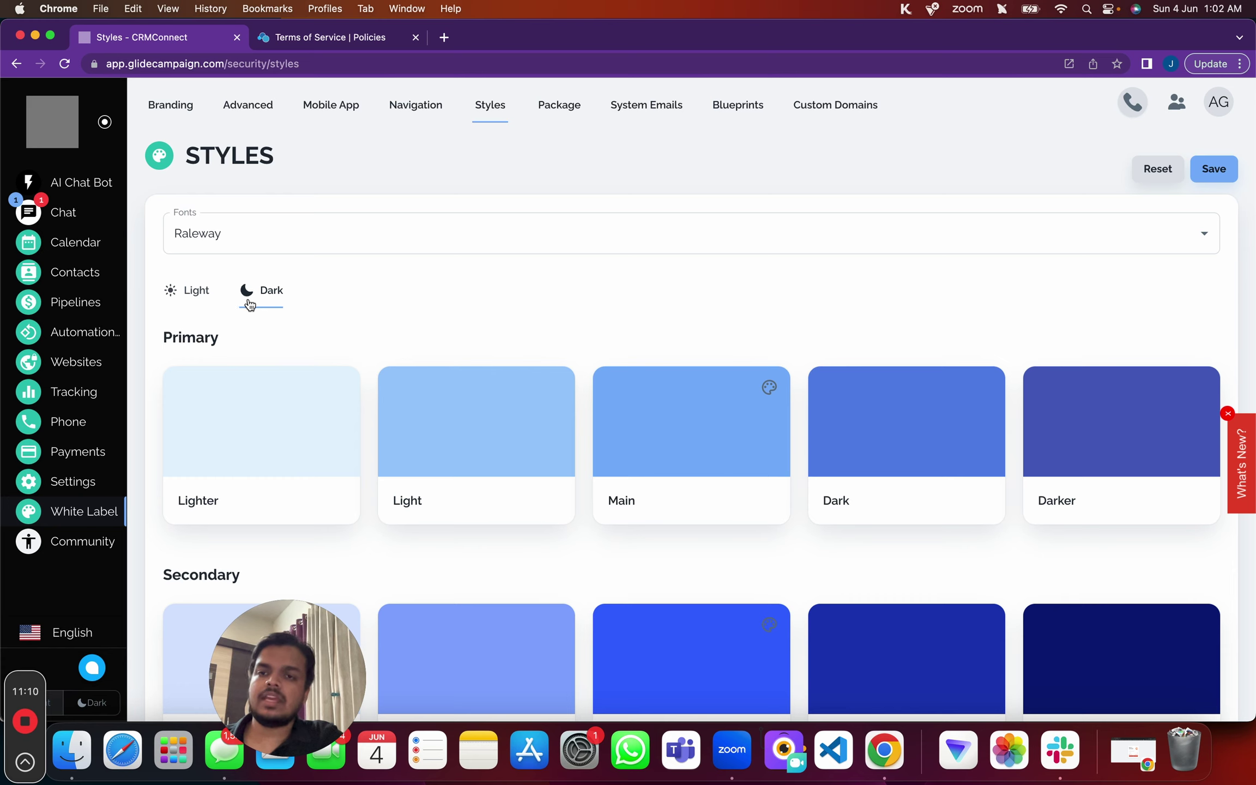
click(188, 302)
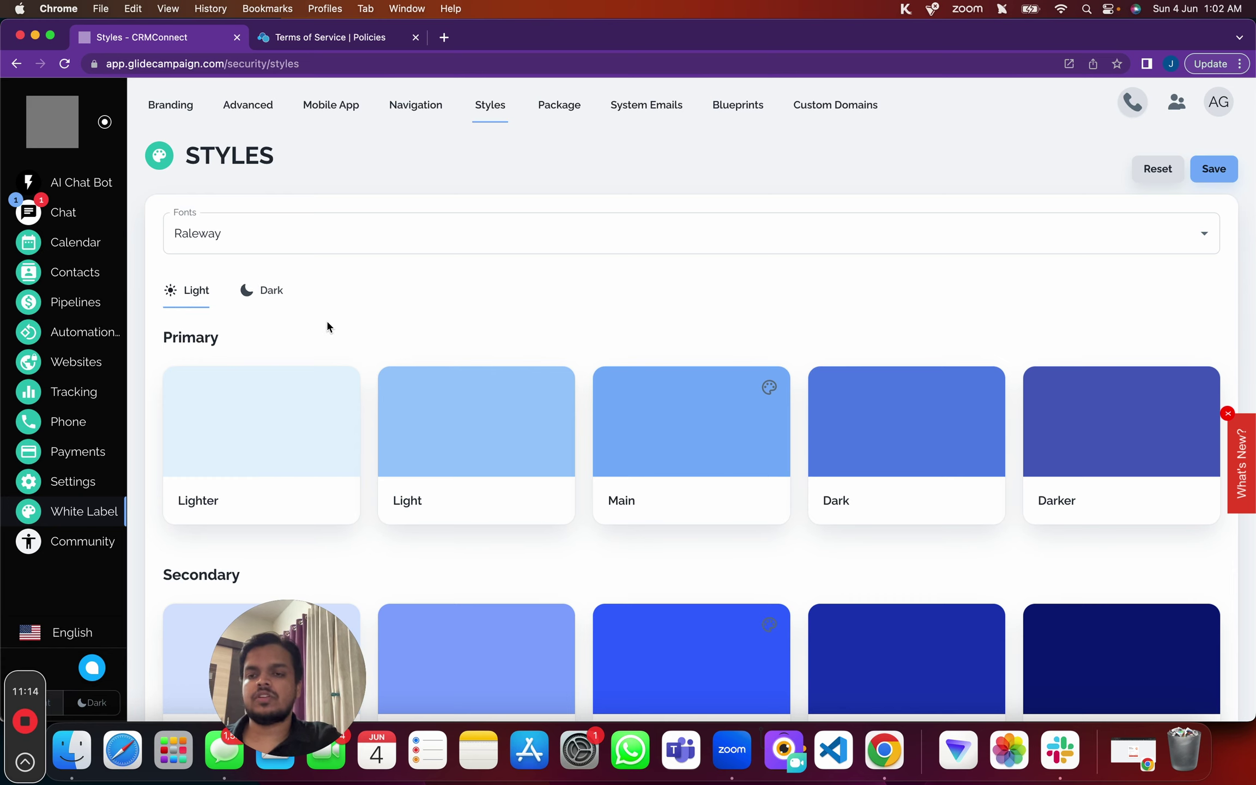
scroll(327, 321, down, 2)
click(266, 204)
click(175, 210)
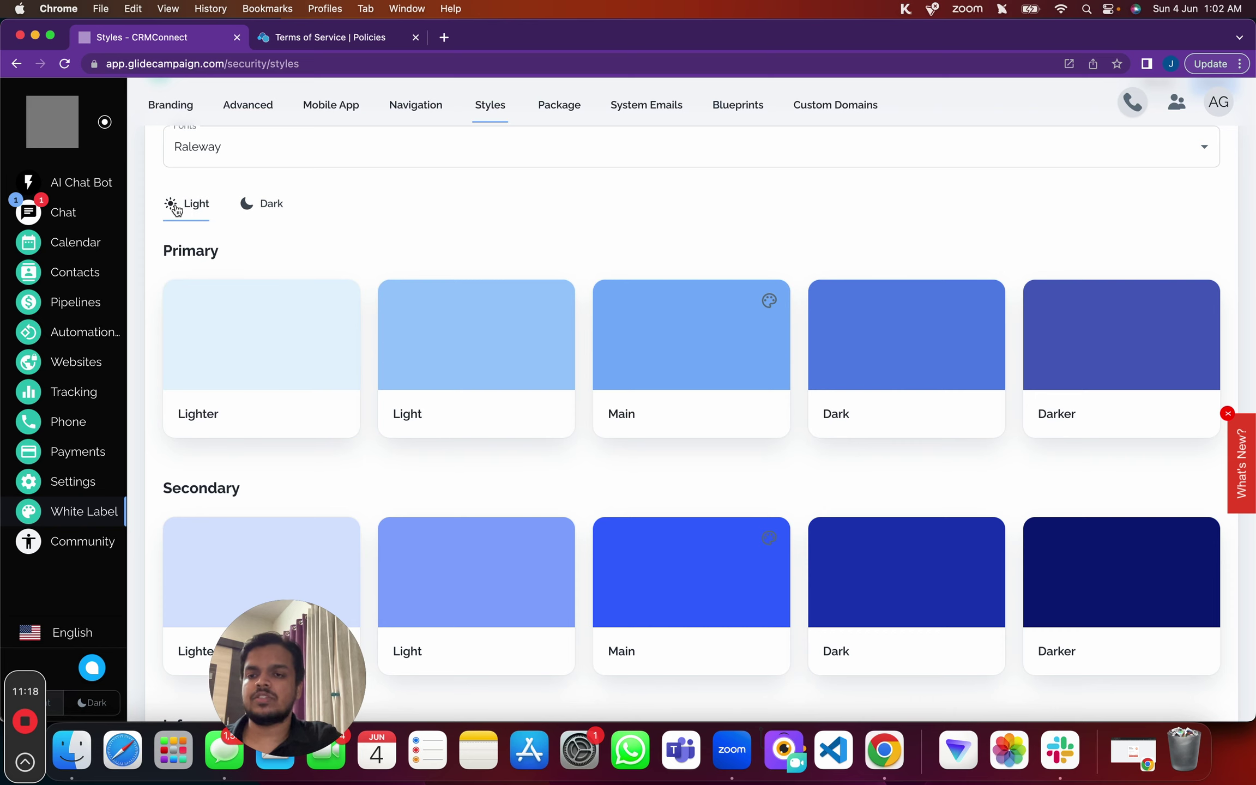
Examine the Light palette's color groups, from Primary, Secondary, Info and Success through Warning, Error and Text
scroll(255, 361, down, 1)
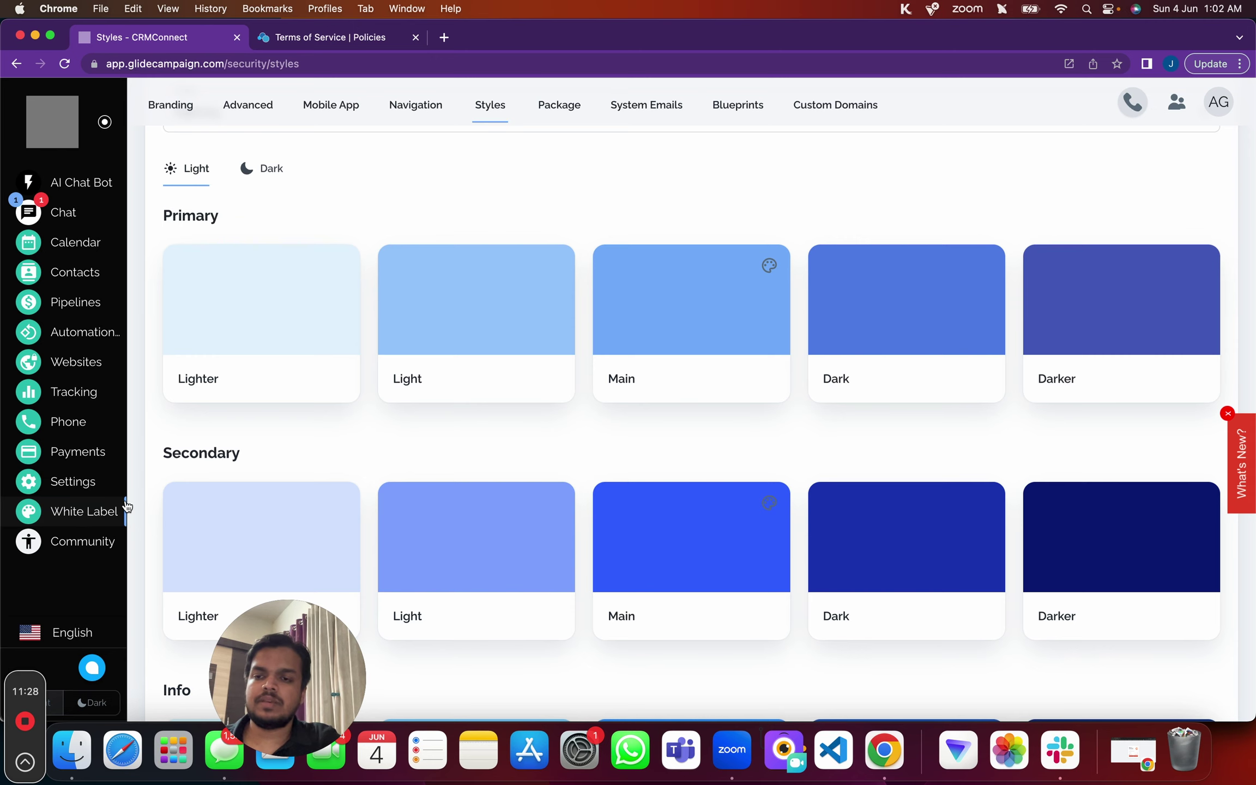
scroll(543, 468, down, 5)
scroll(542, 469, down, 4)
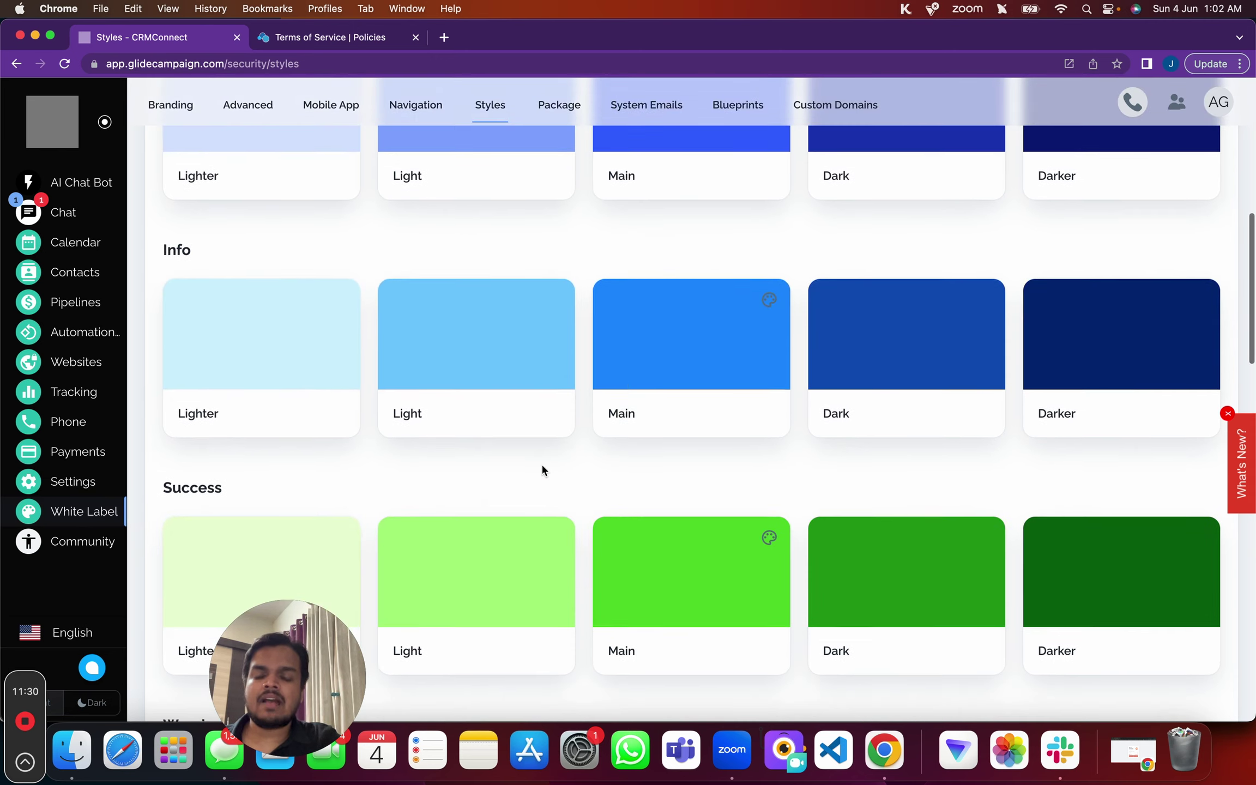
scroll(539, 463, up, 6)
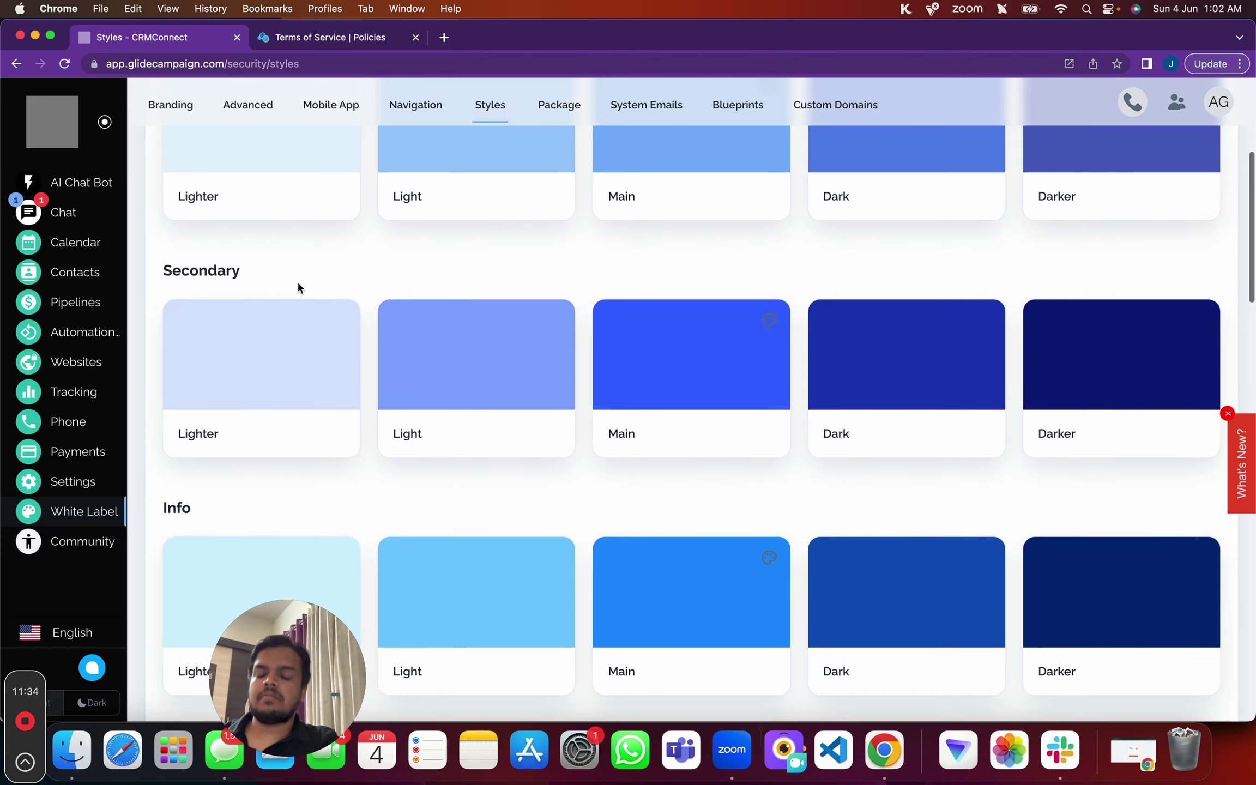
scroll(297, 288, down, 5)
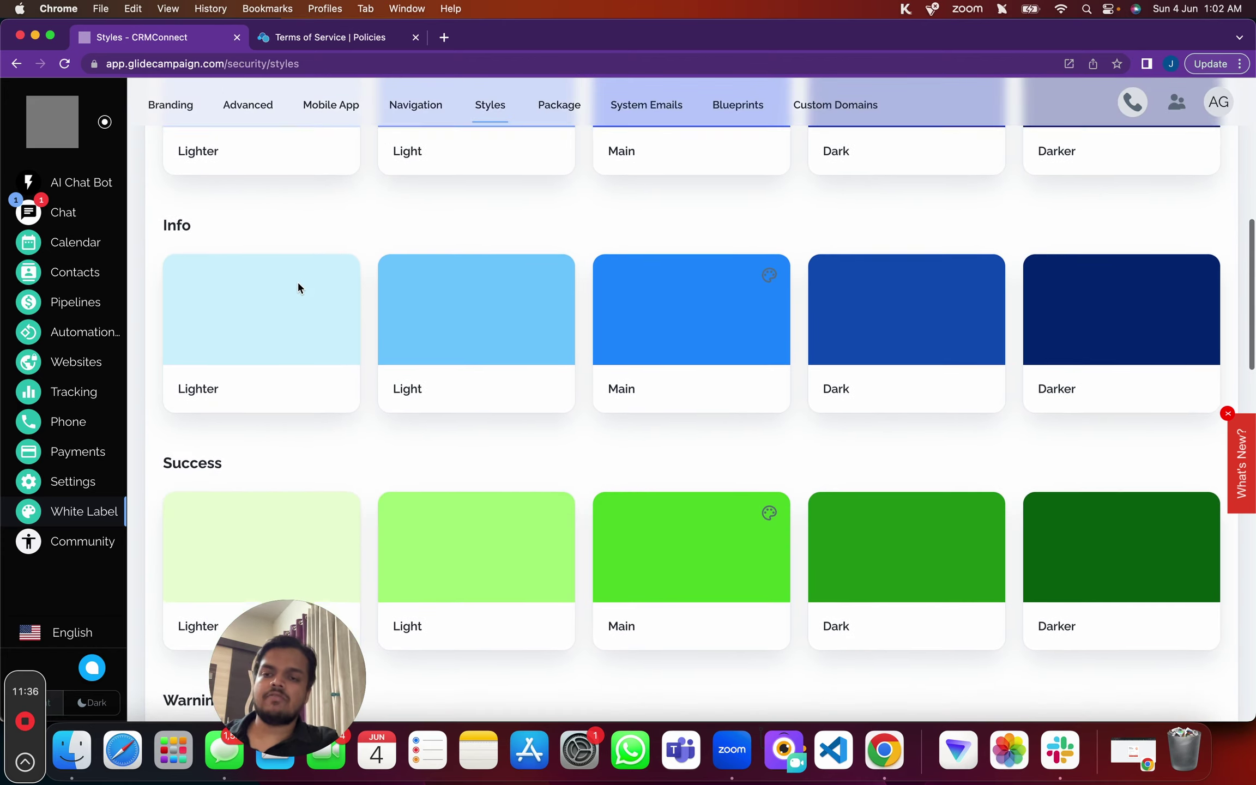
scroll(298, 284, down, 10)
scroll(297, 283, down, 4)
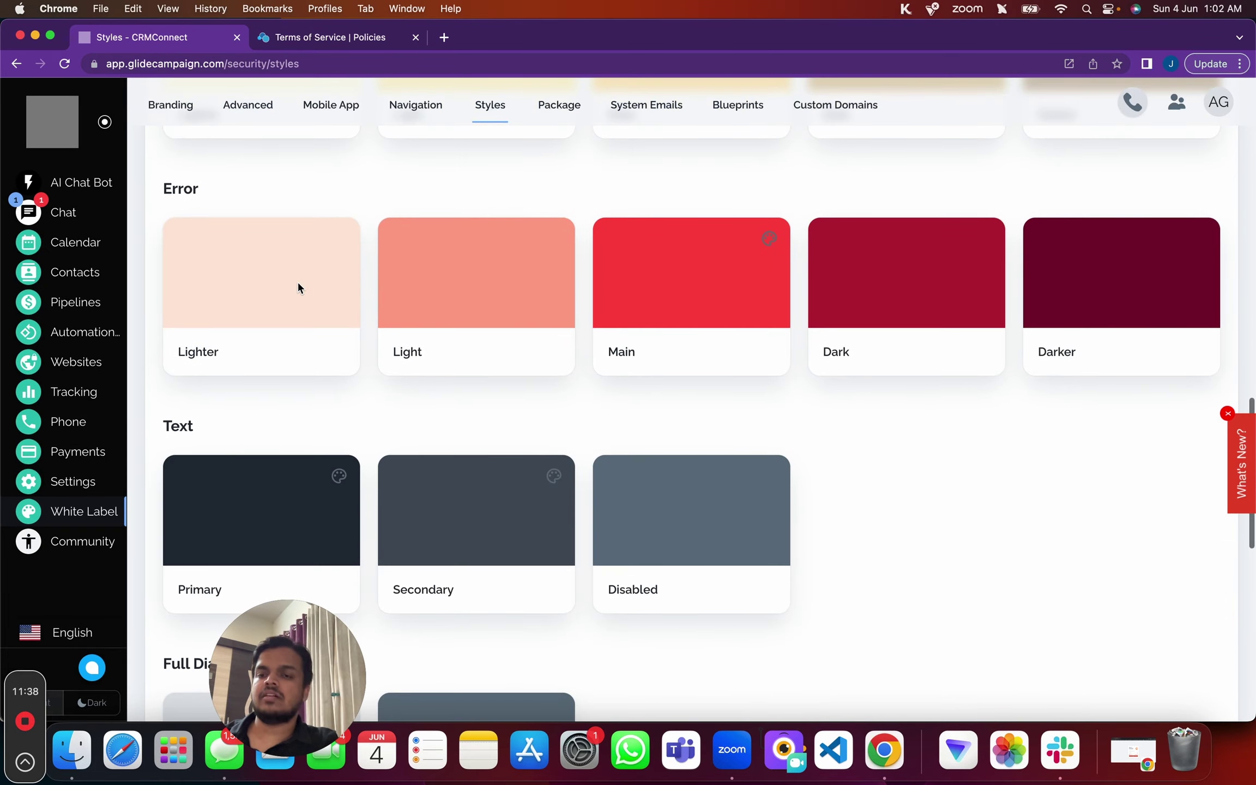
Set the Light palette's Background Paper color to black (hex 000000) and save the styles
scroll(344, 547, down, 1)
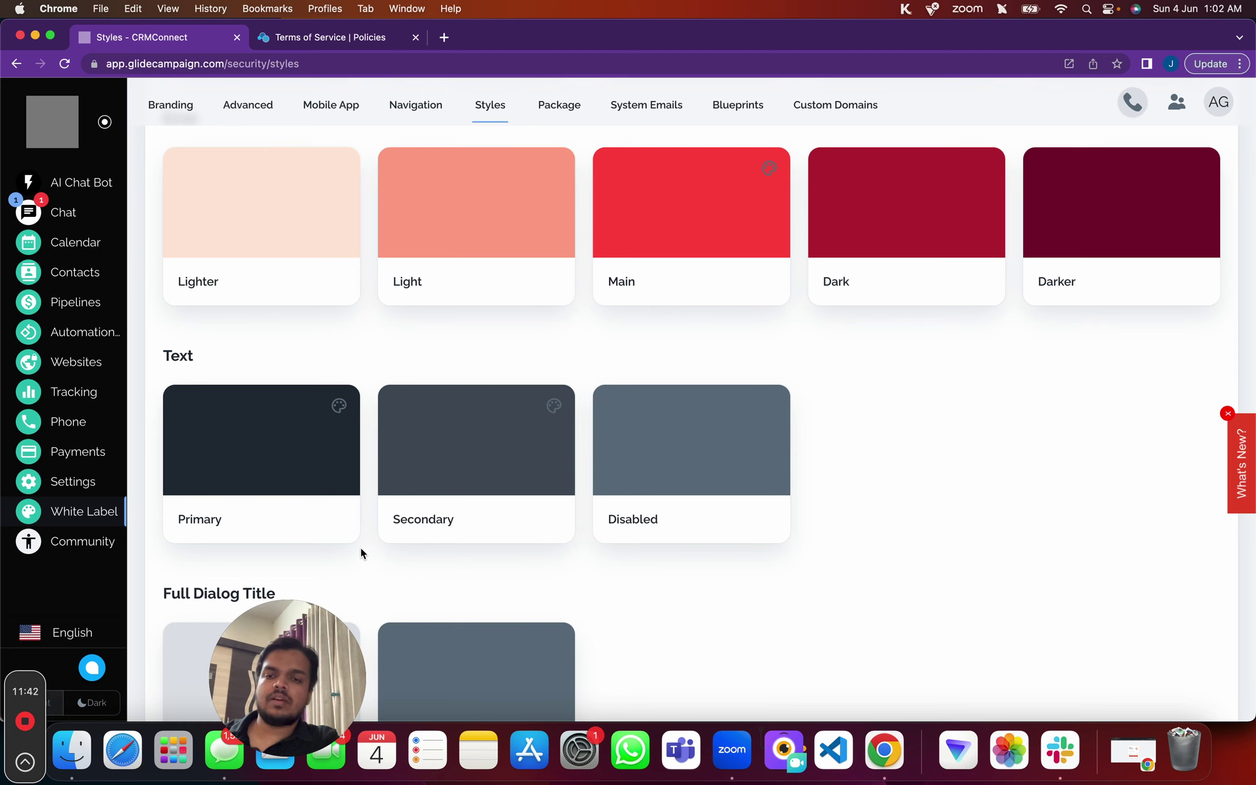
scroll(701, 491, down, 3)
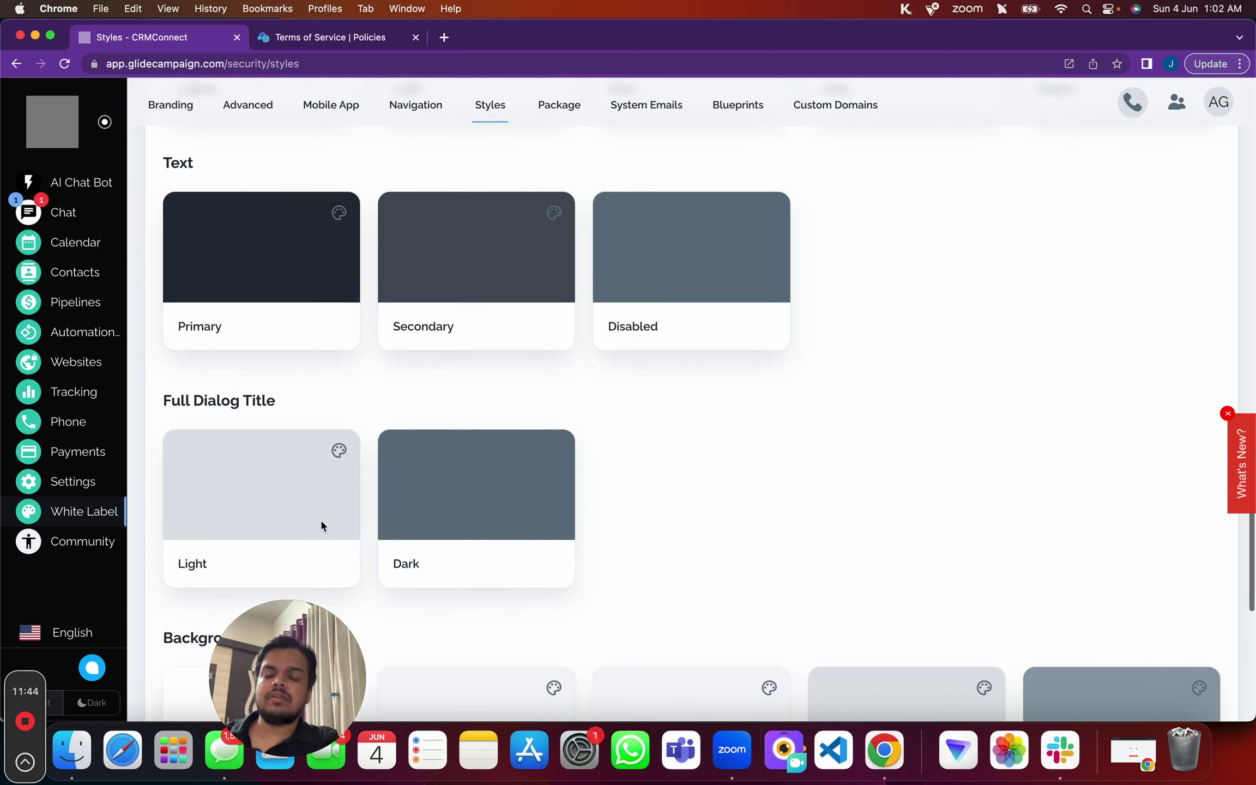
scroll(271, 488, down, 1)
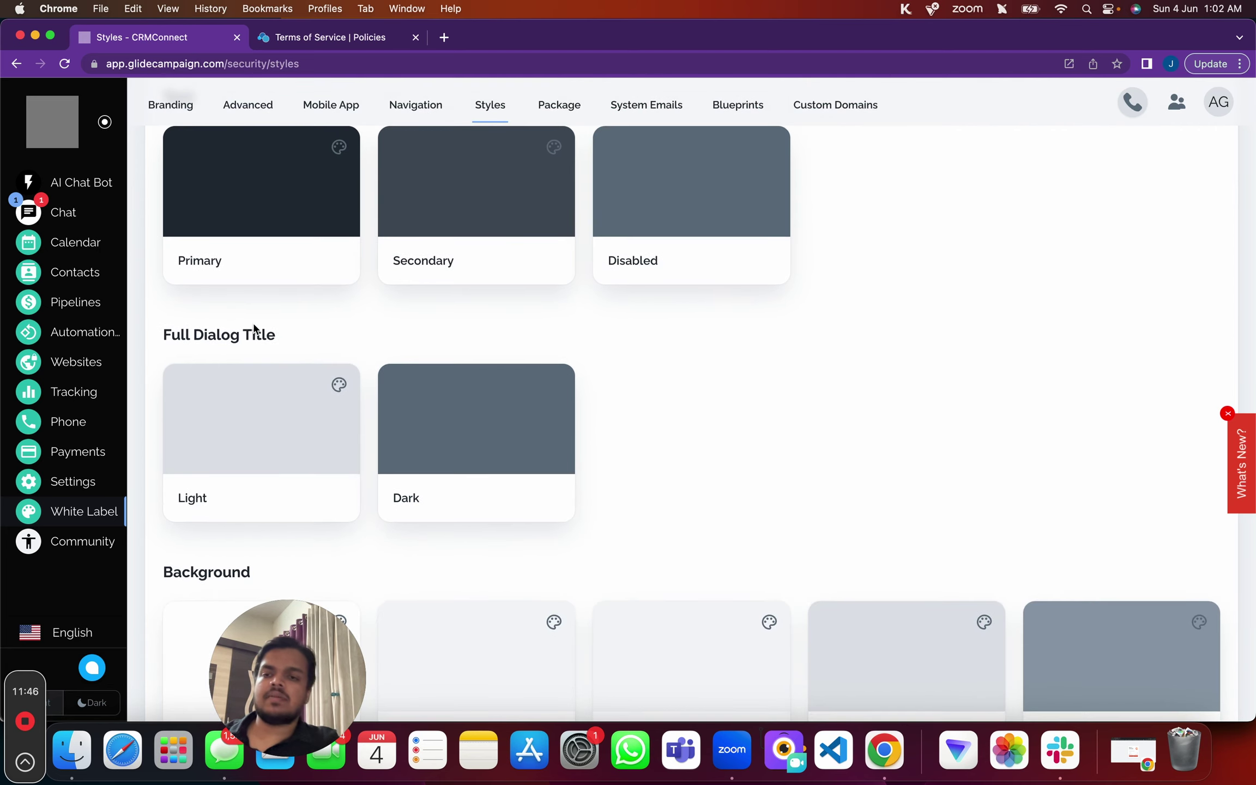
scroll(254, 329, down, 5)
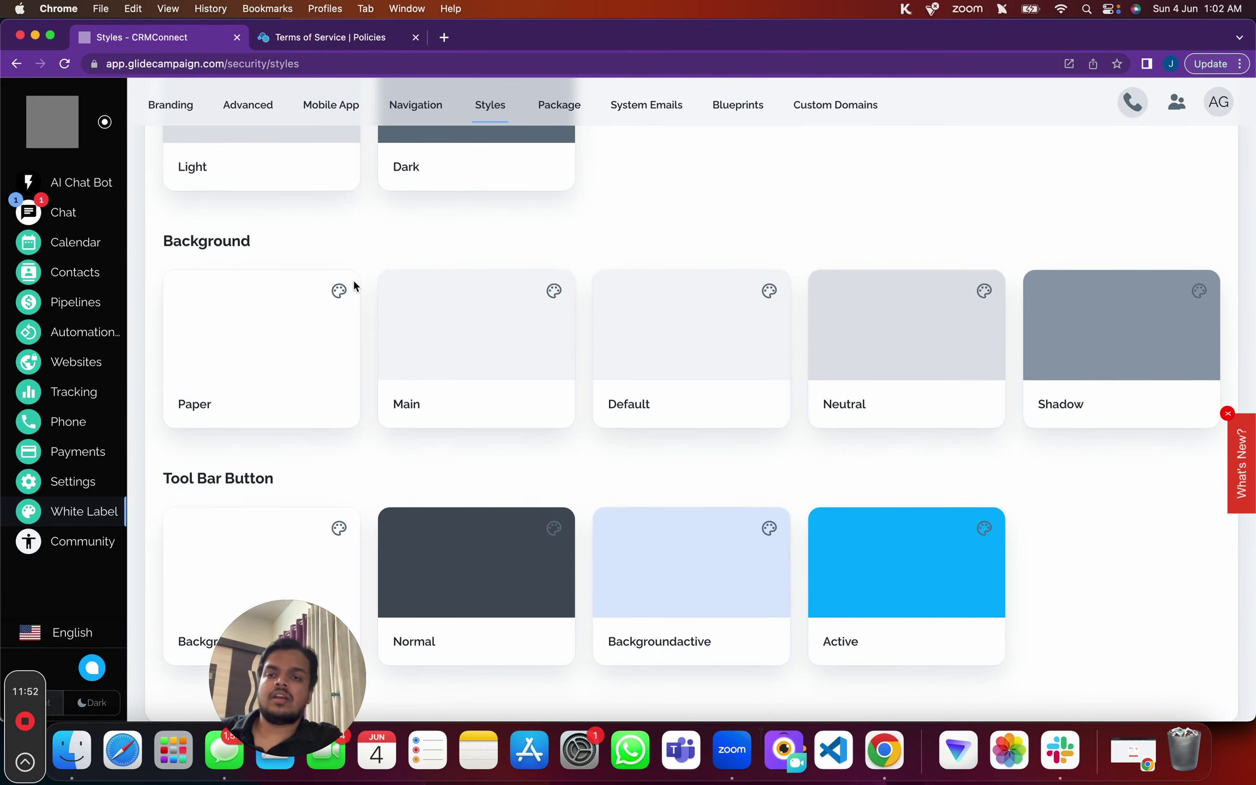
click(339, 292)
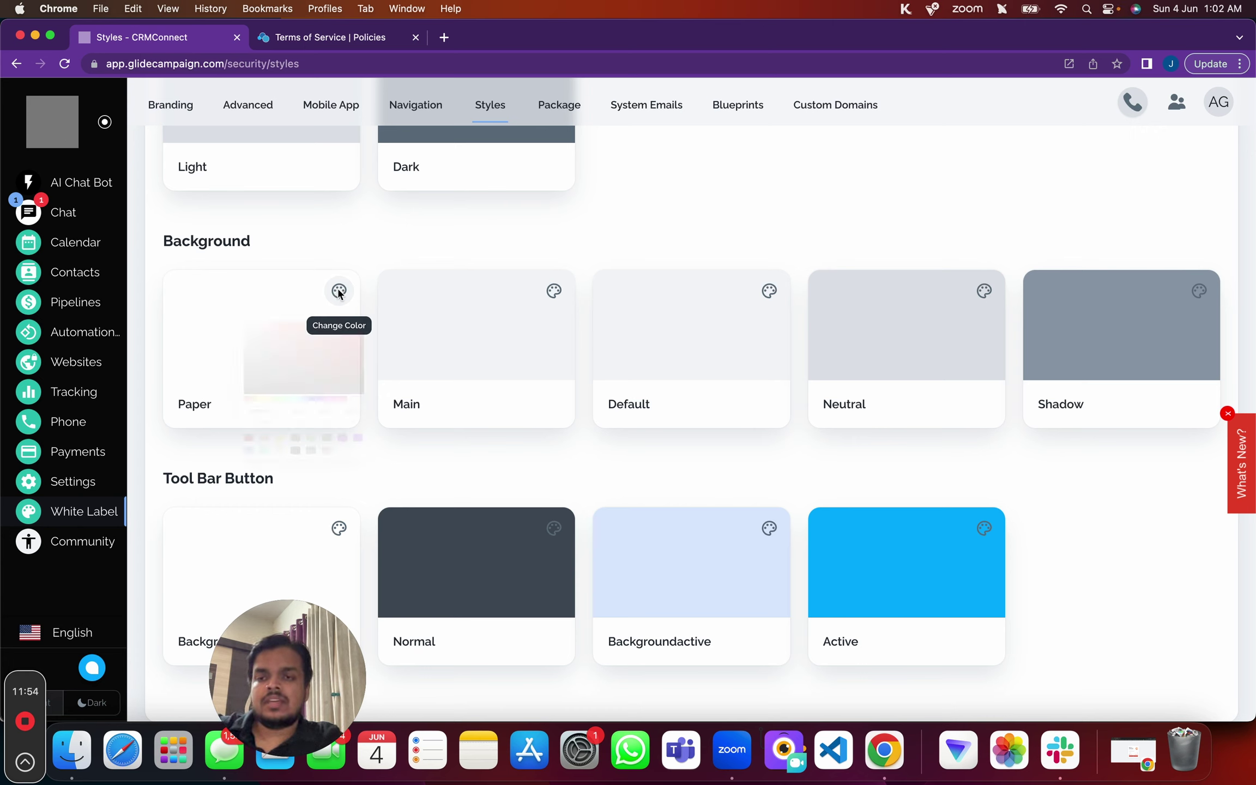
click(276, 375)
drag(316, 364, 160, 478)
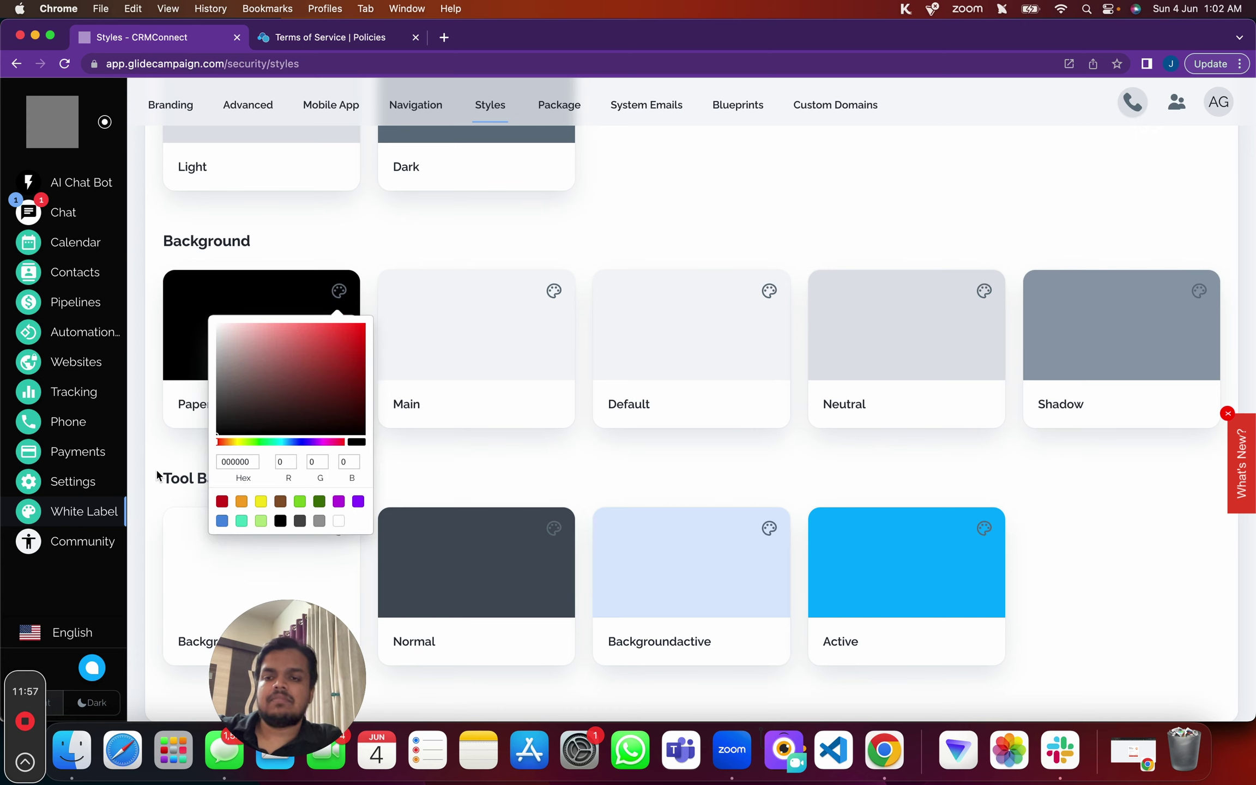
click(476, 250)
scroll(475, 243, down, 2)
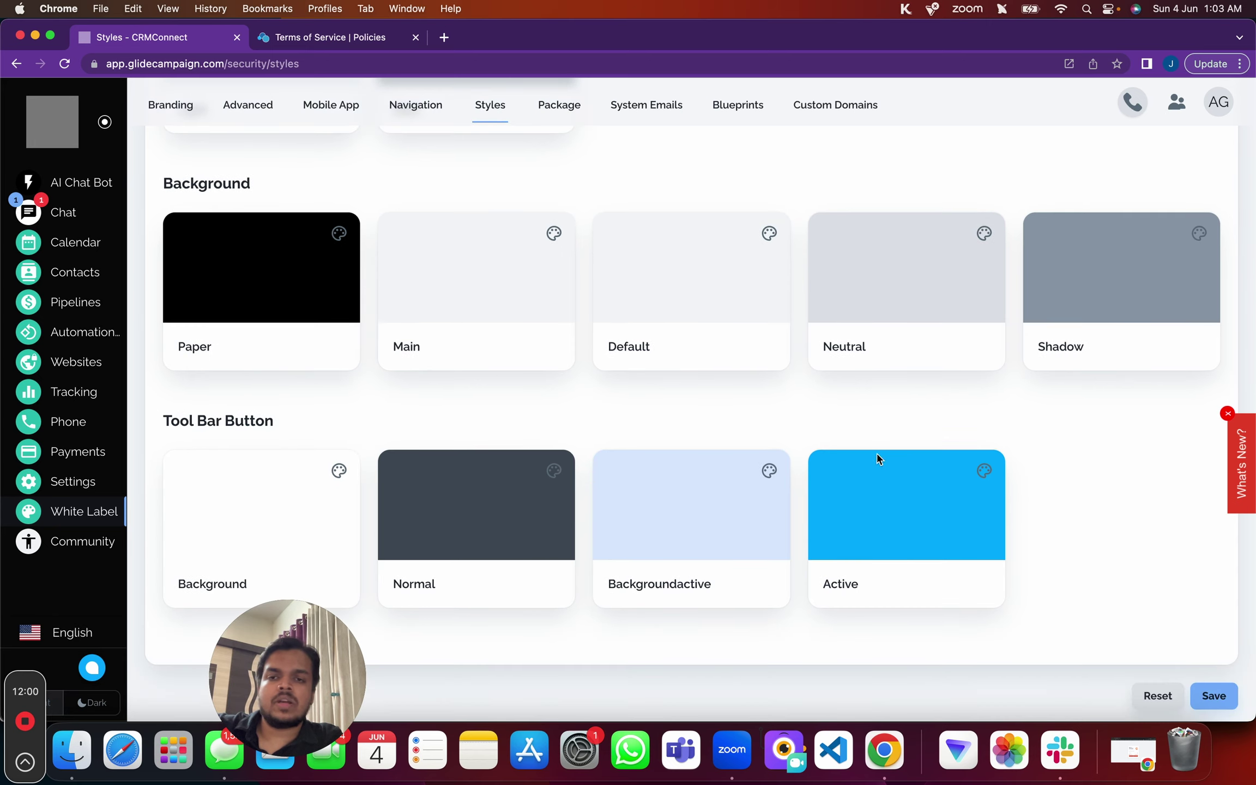
click(1206, 697)
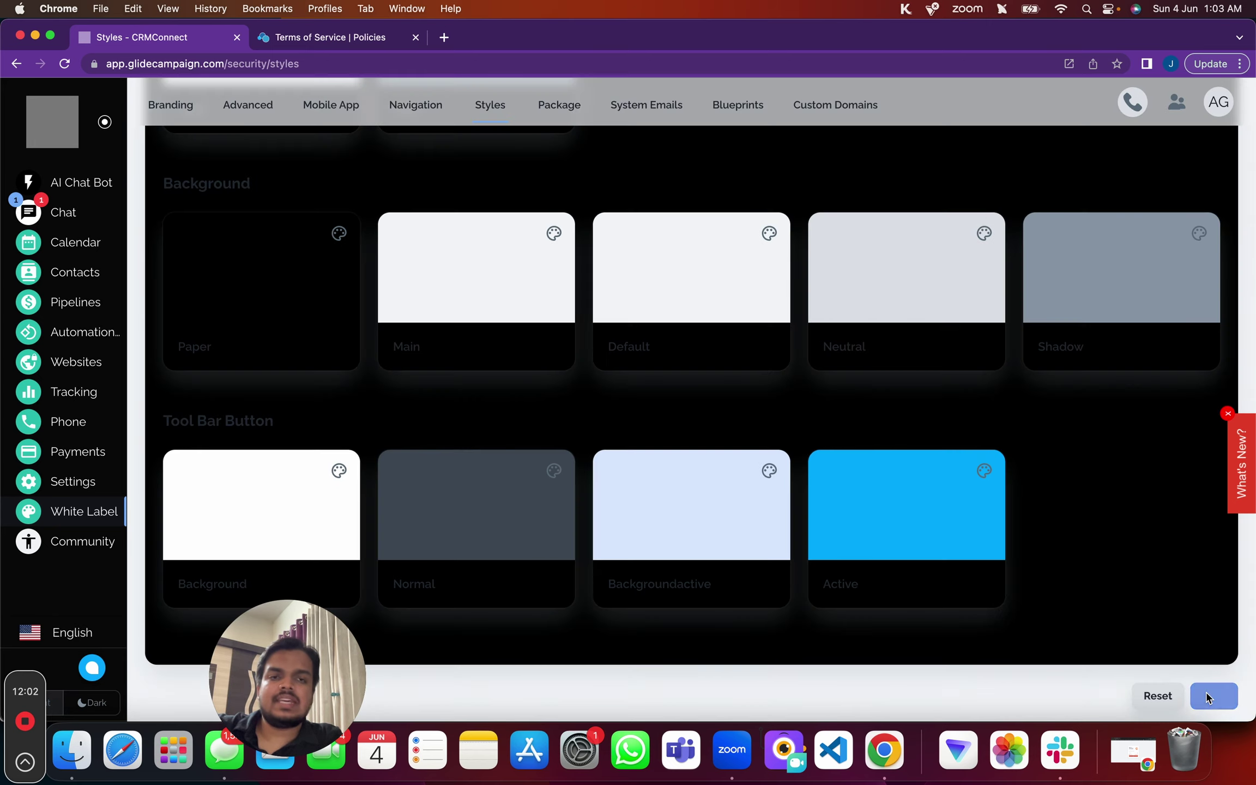
Reset all the styles to their defaults, save them, and check the Light palette's color groups
scroll(930, 518, up, 10)
scroll(929, 495, up, 20)
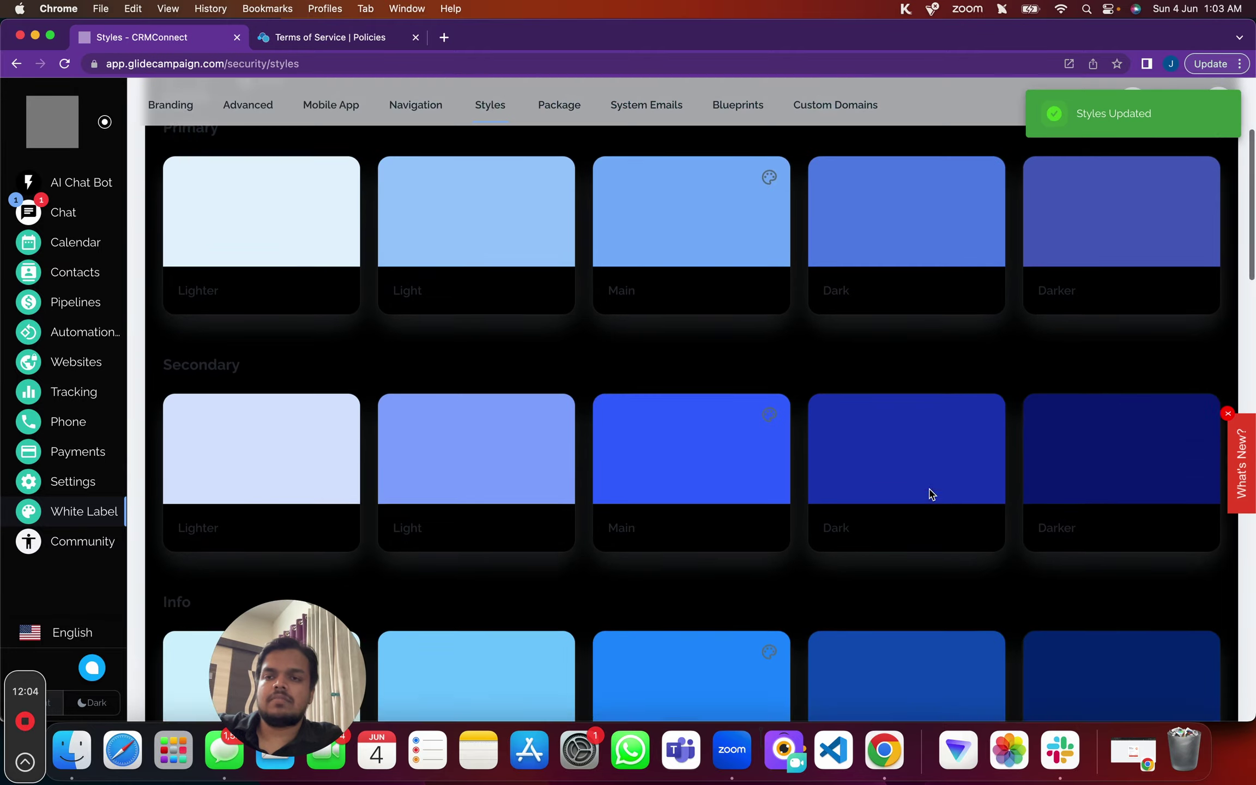
scroll(929, 495, down, 15)
scroll(932, 493, down, 10)
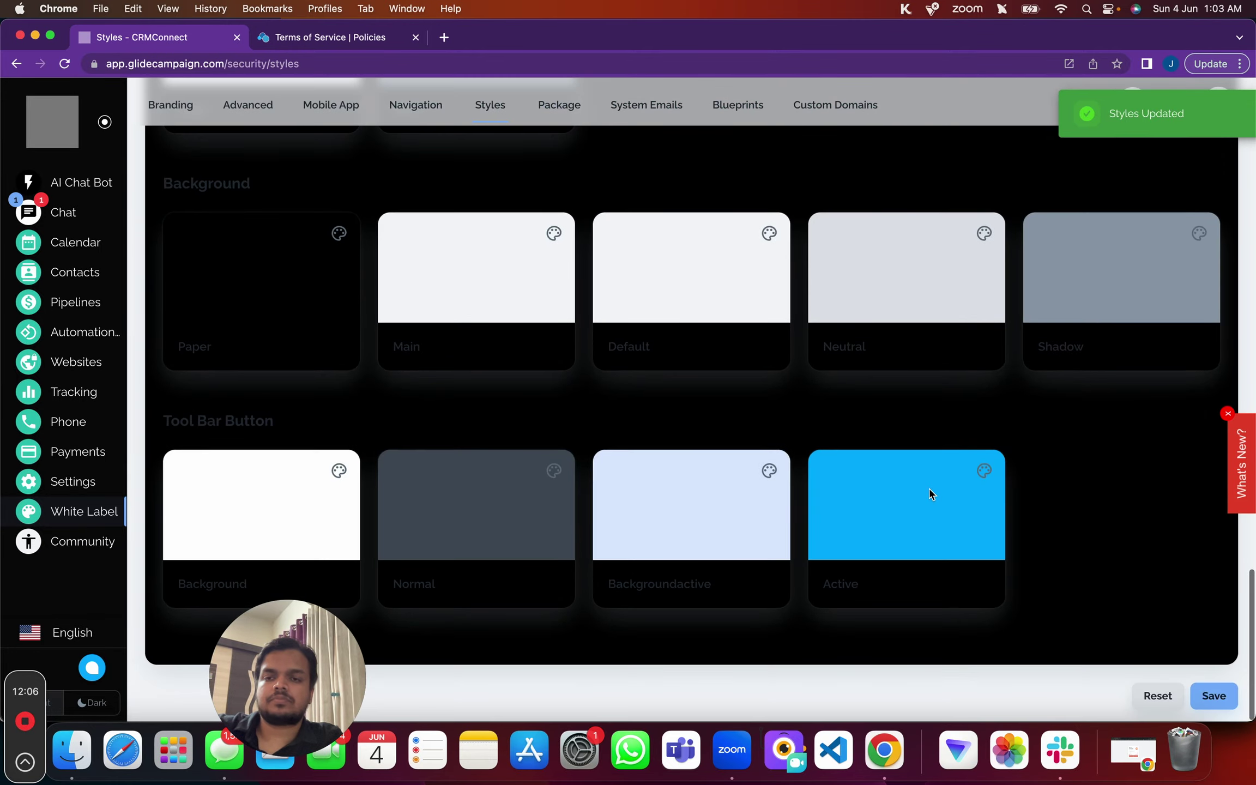
scroll(670, 325, up, 20)
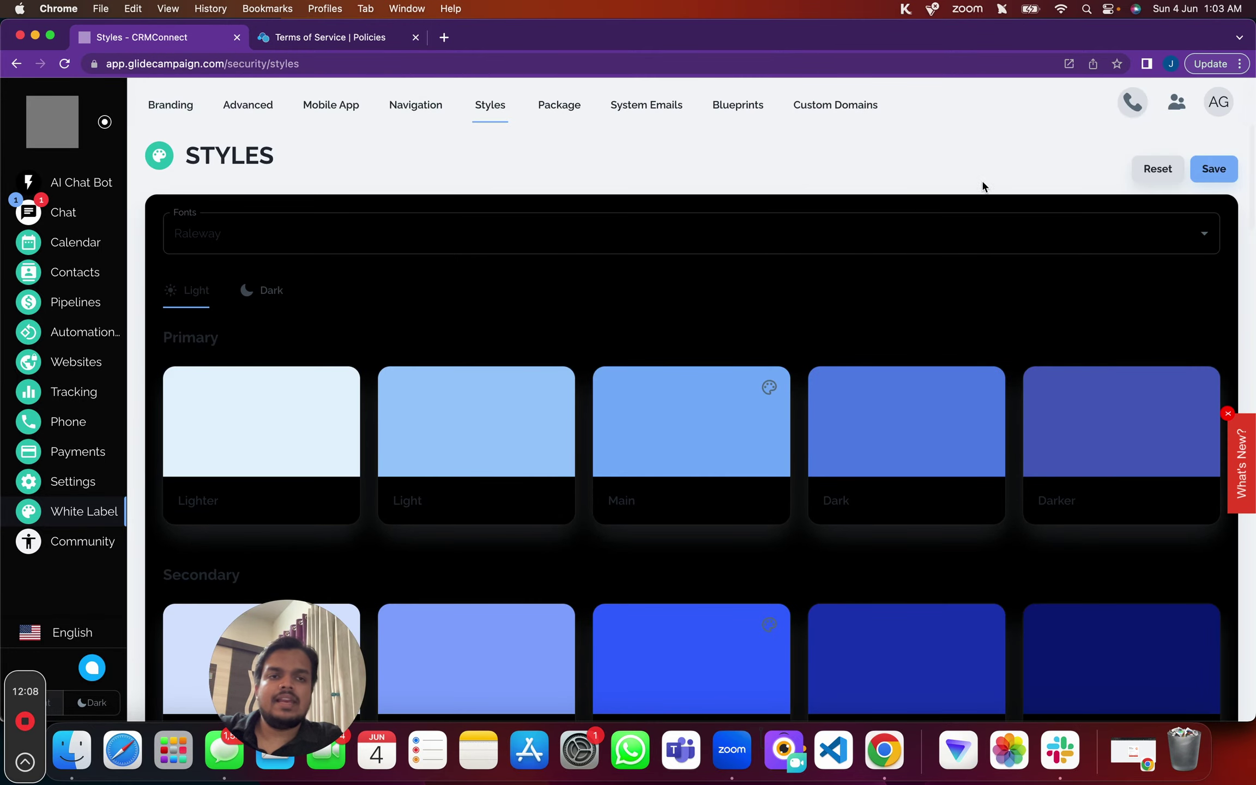
click(1164, 170)
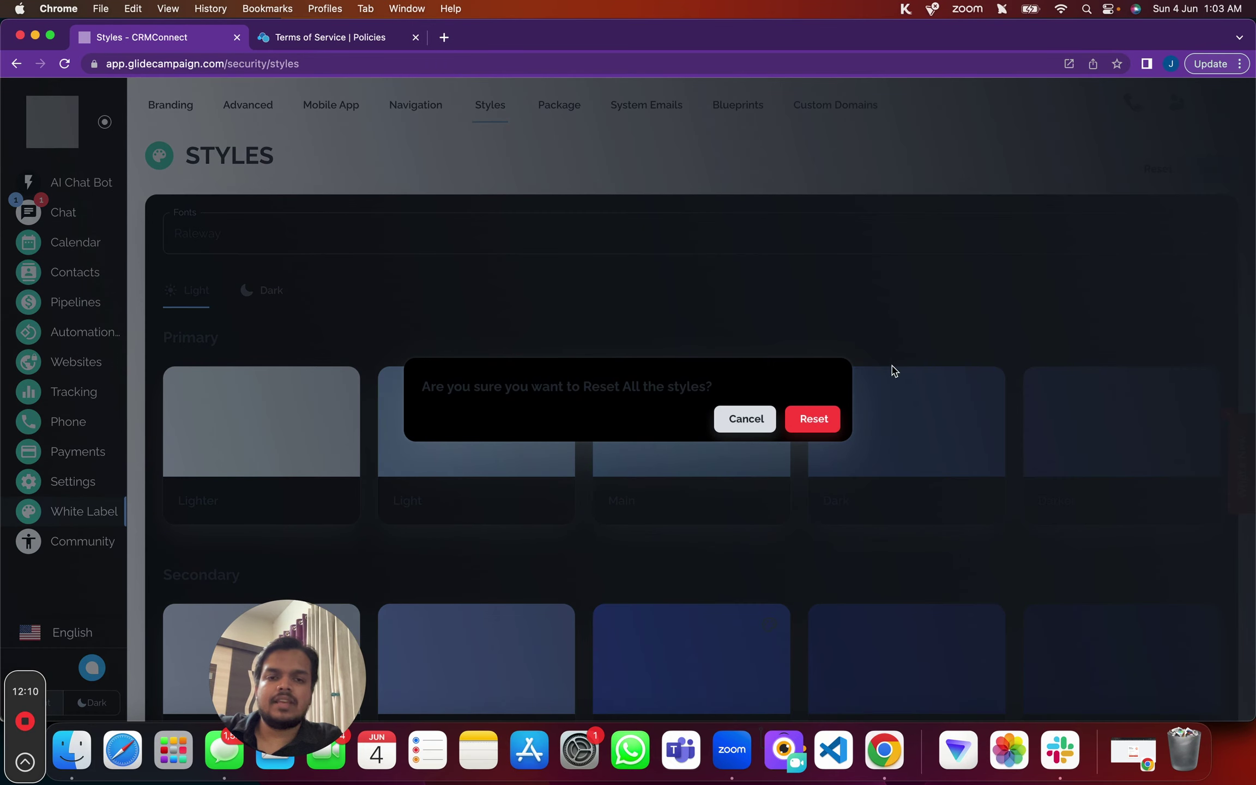
click(827, 427)
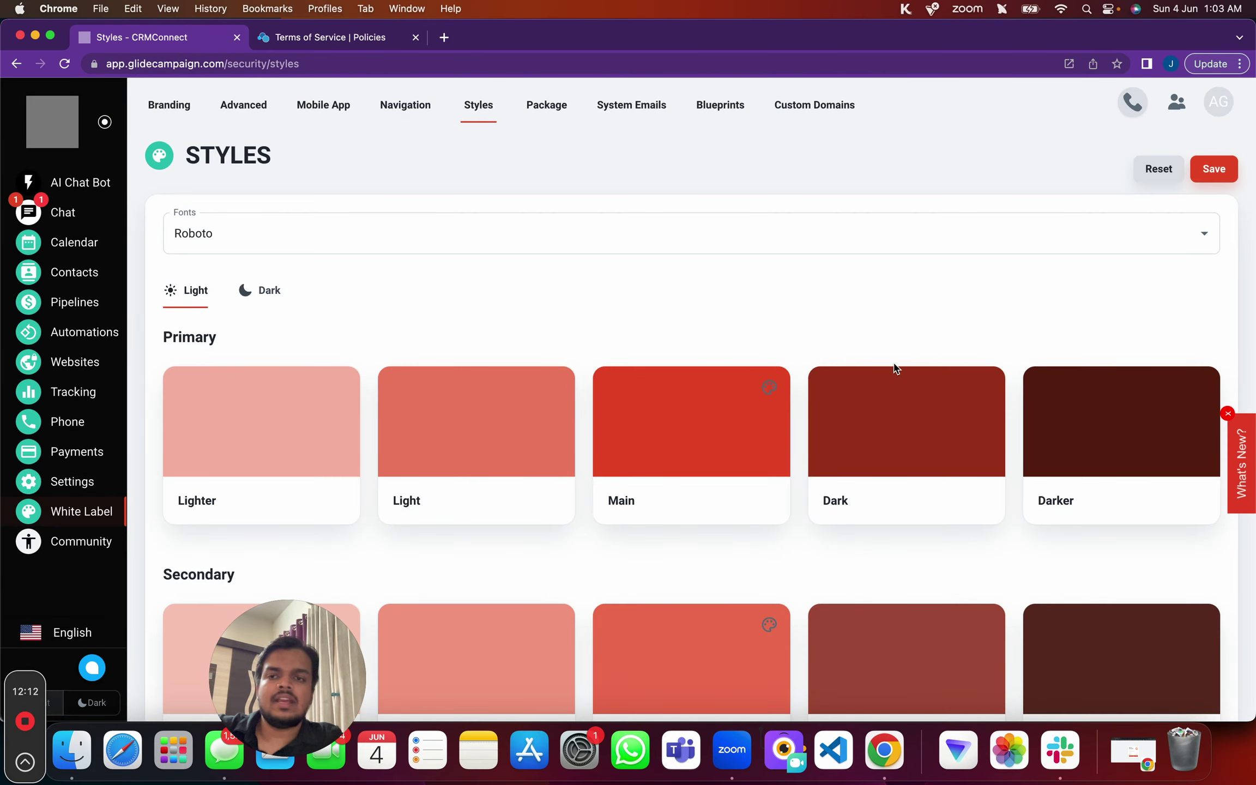
click(1207, 168)
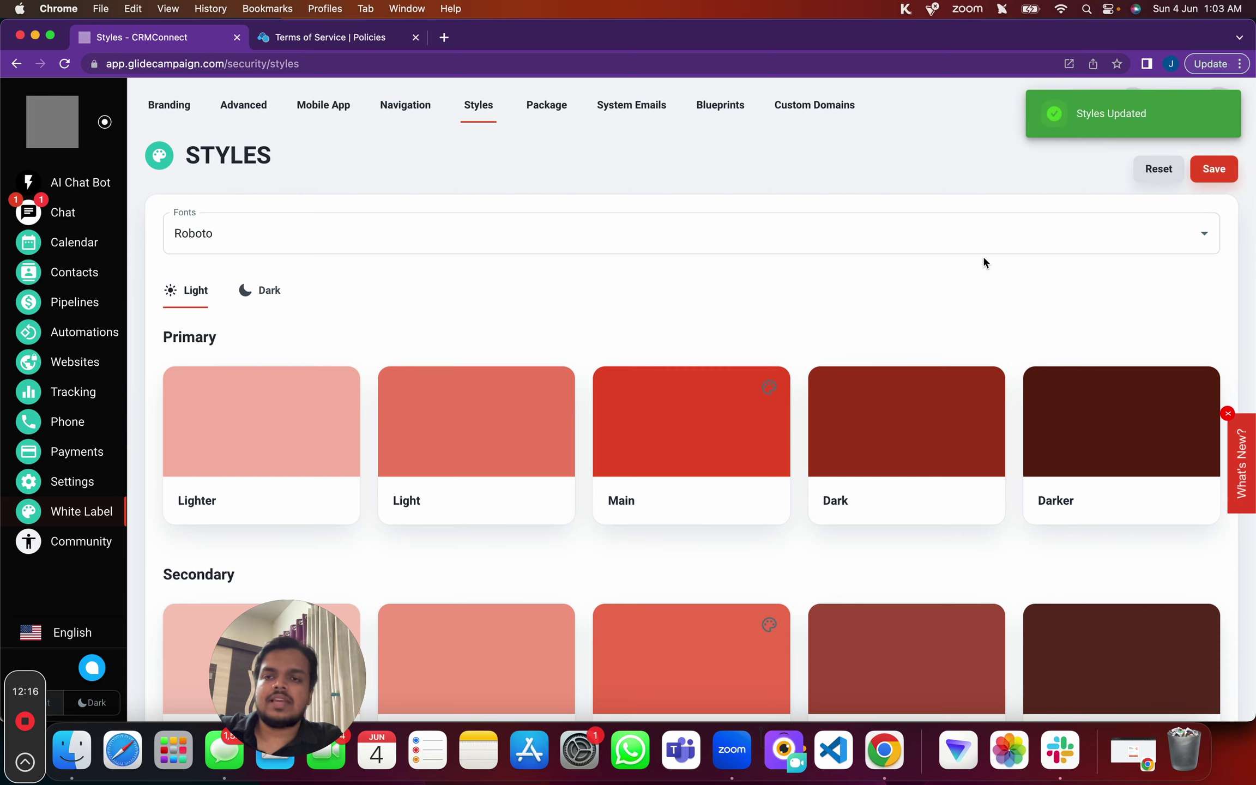
scroll(982, 254, down, 8)
scroll(454, 465, down, 15)
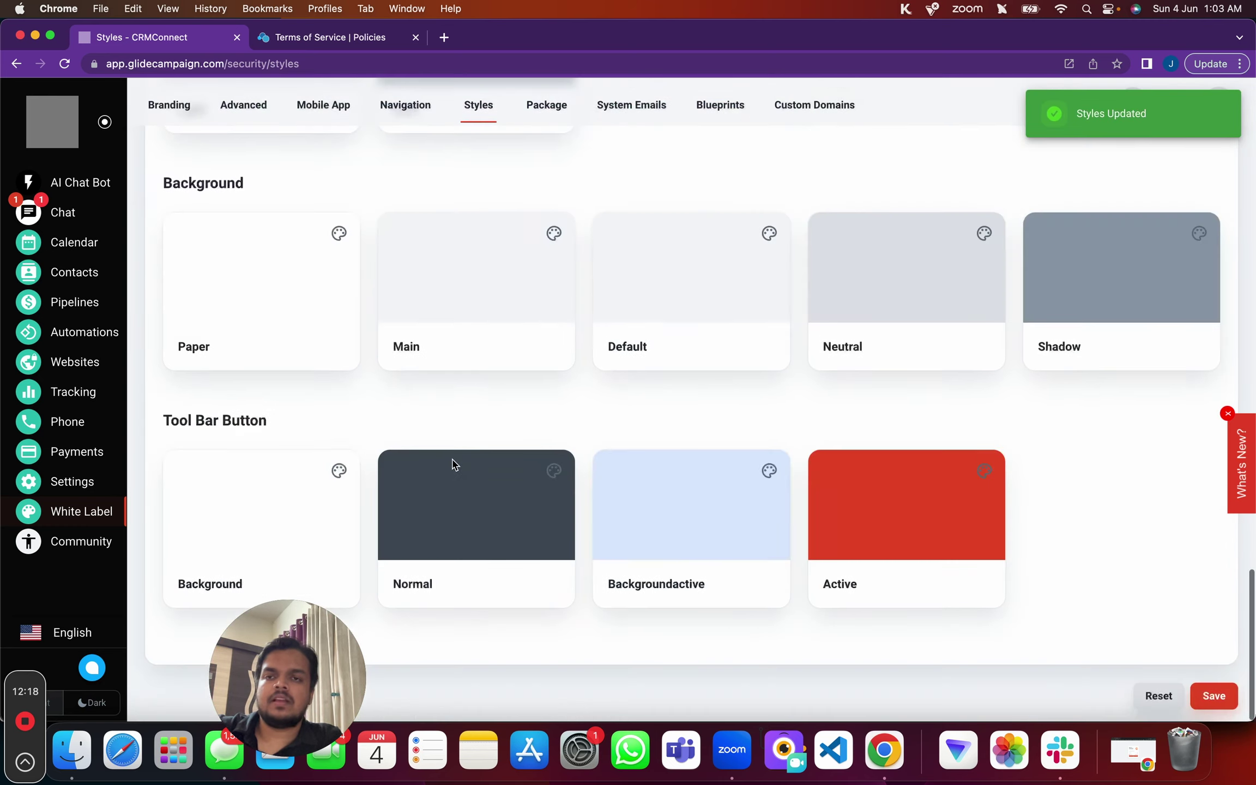
scroll(448, 298, up, 10)
scroll(448, 297, up, 10)
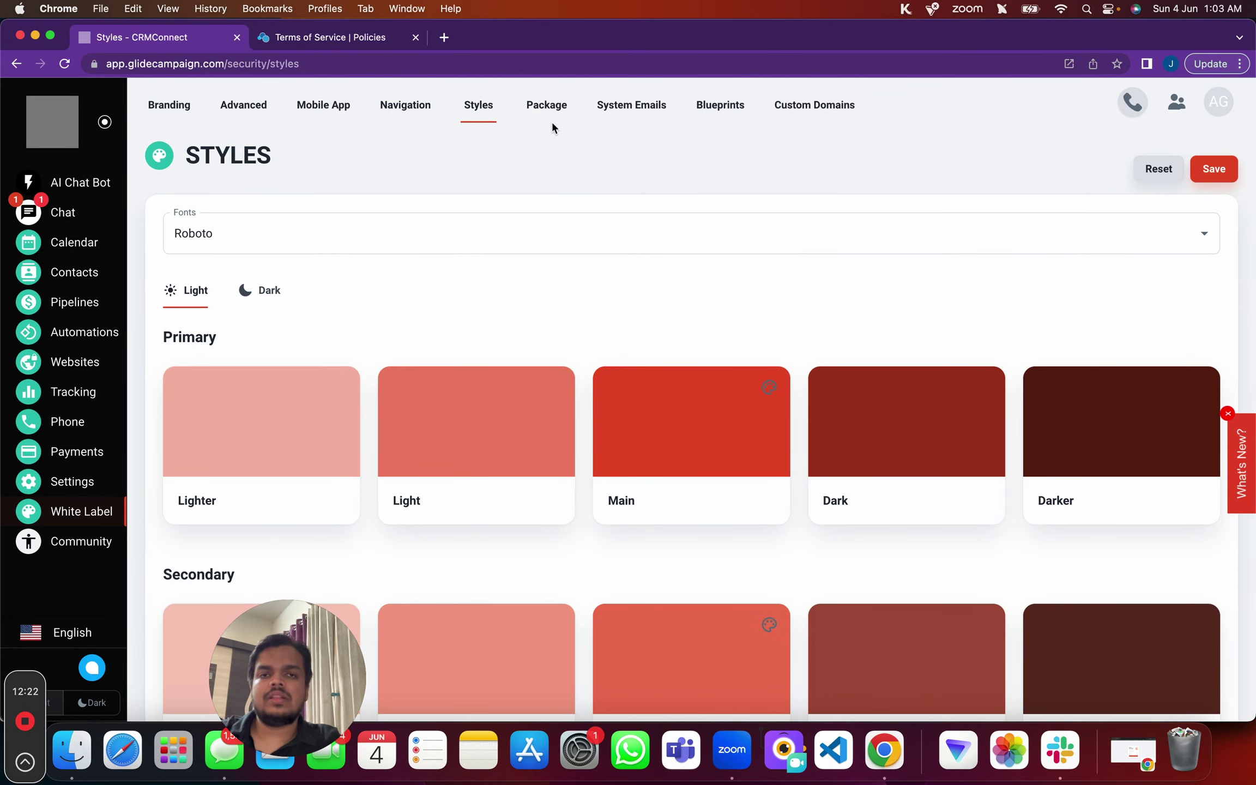
In the Advanced settings, insert the First Name replacement variable into the JavaScript/HTML (pixels, analytics, chat) field
click(255, 117)
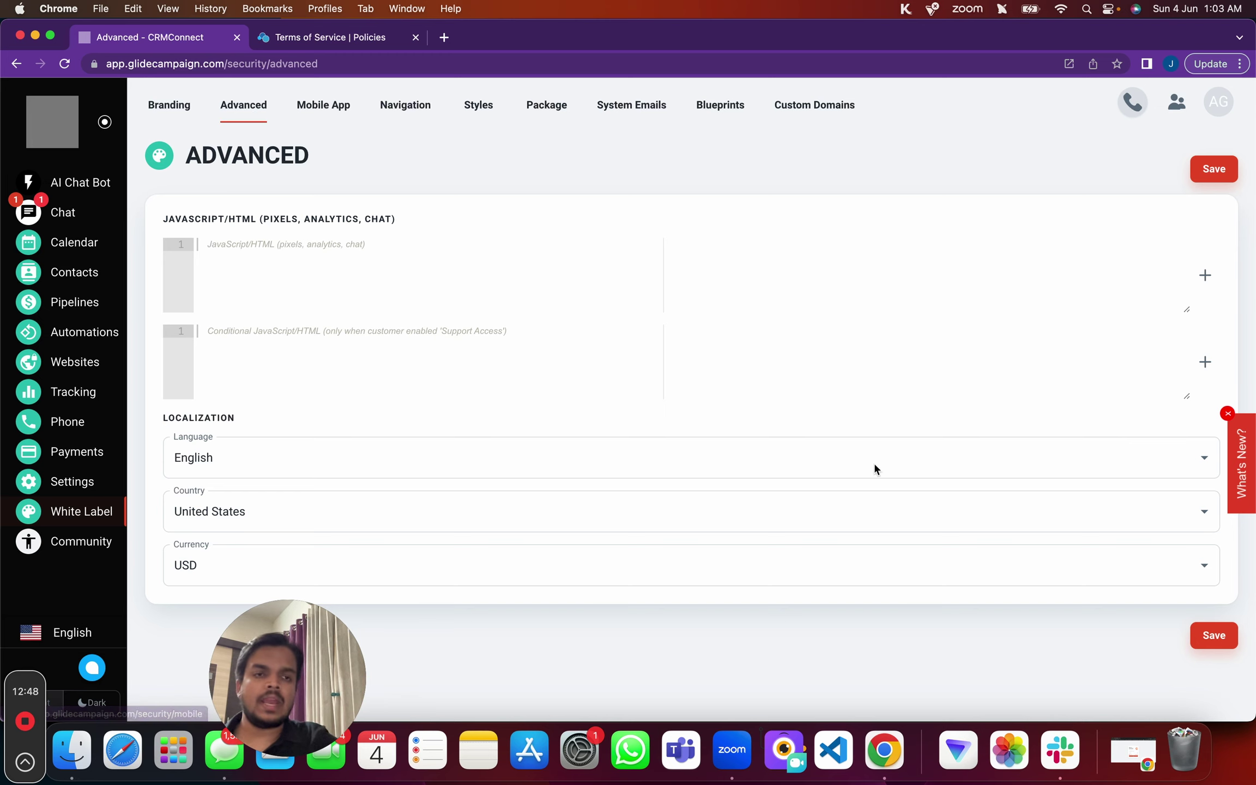
click(1206, 277)
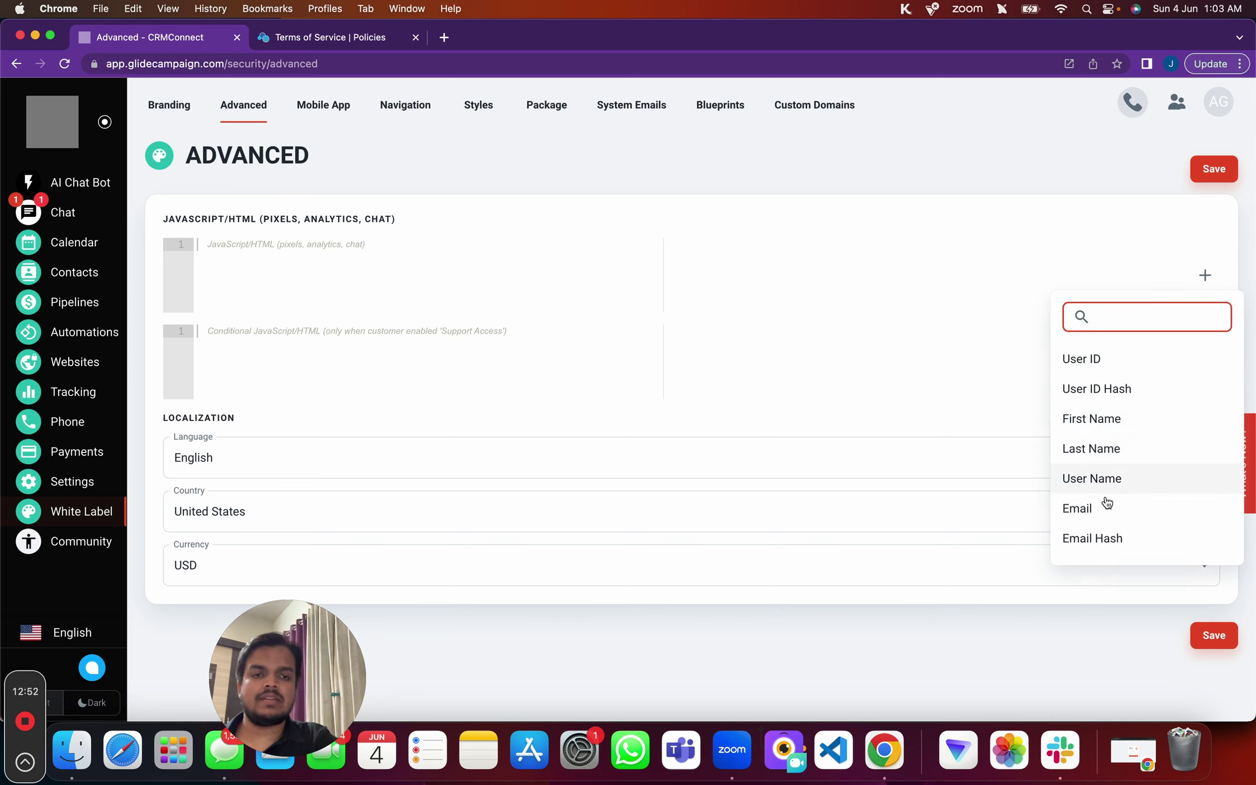
click(1088, 133)
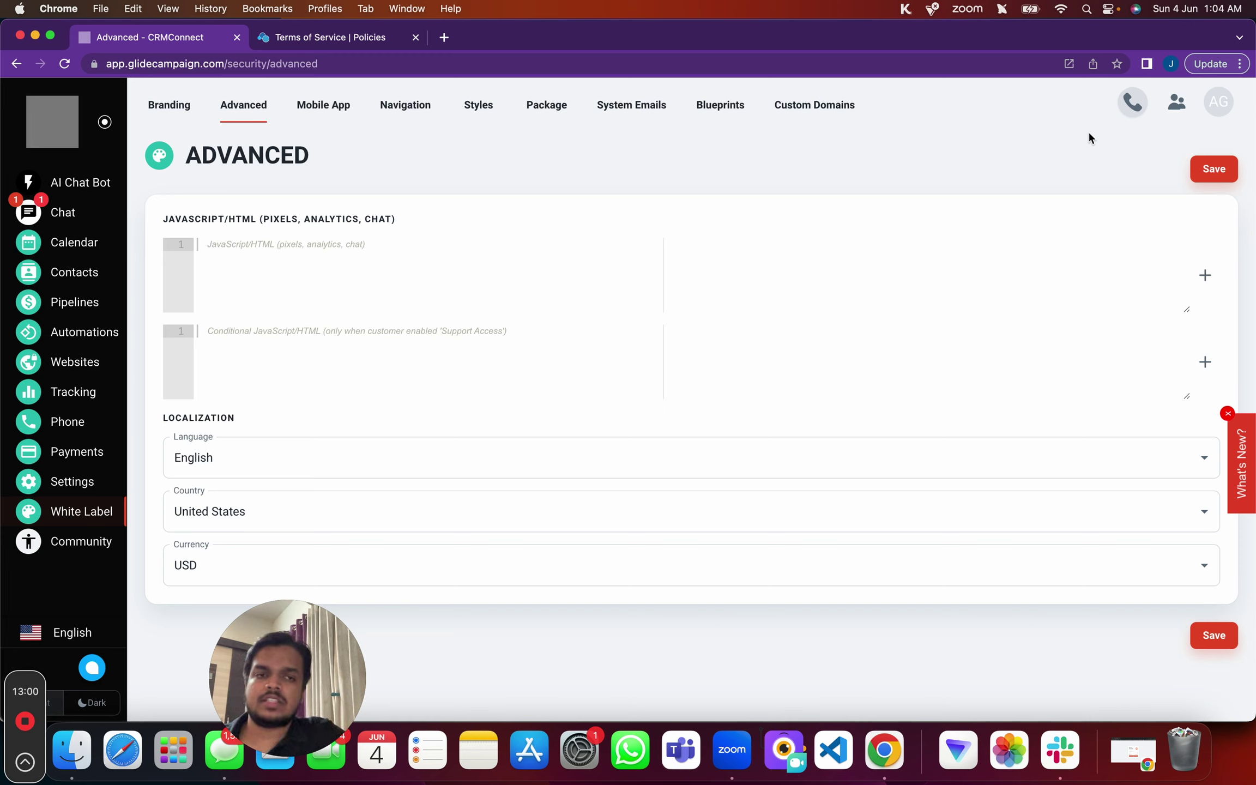
click(1205, 276)
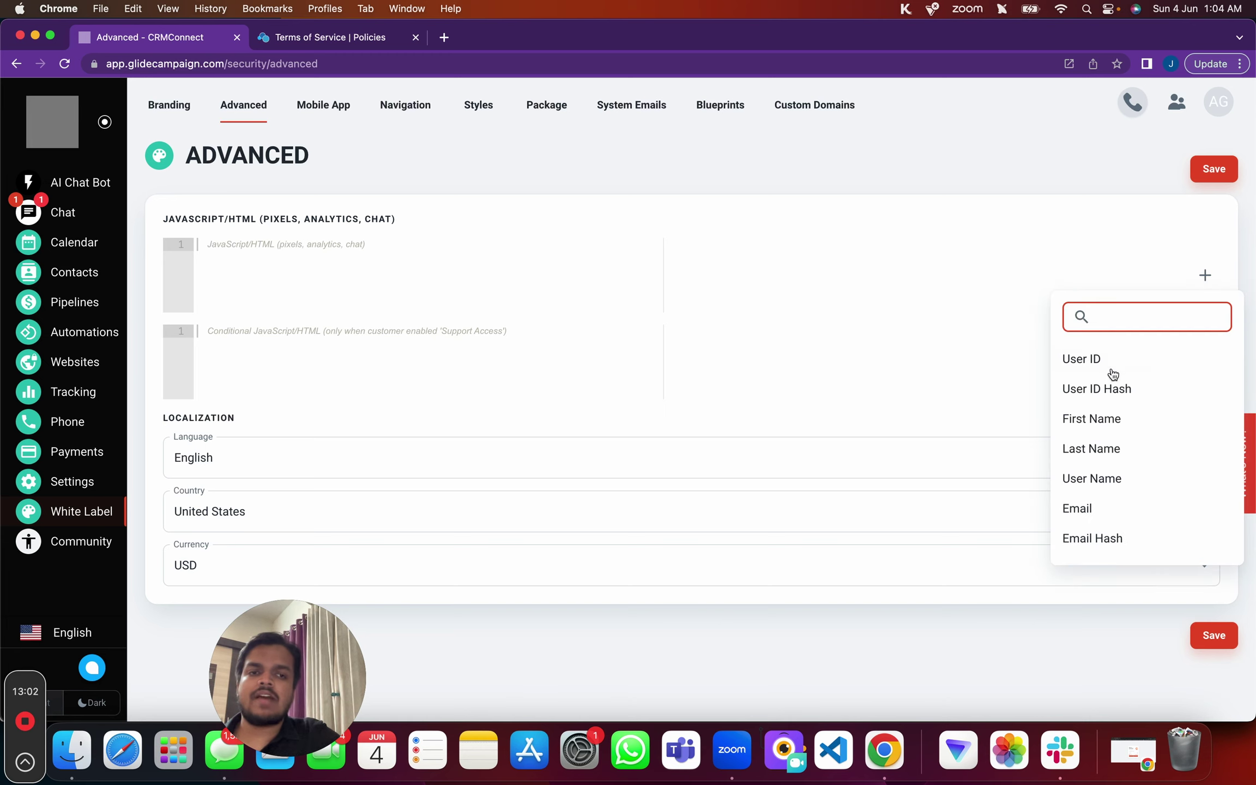
click(1112, 423)
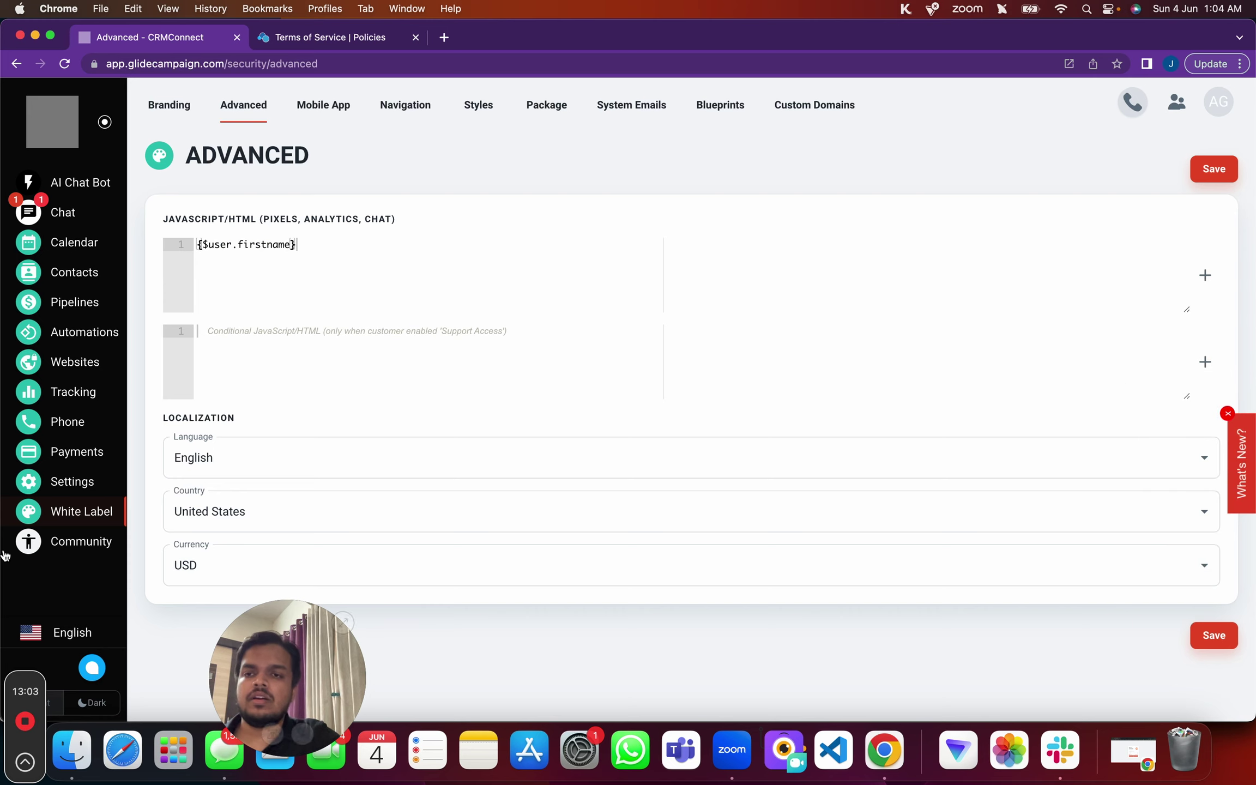
Delete the {$user.firstname} variable from the JavaScript/HTML field
drag(197, 244, 326, 239)
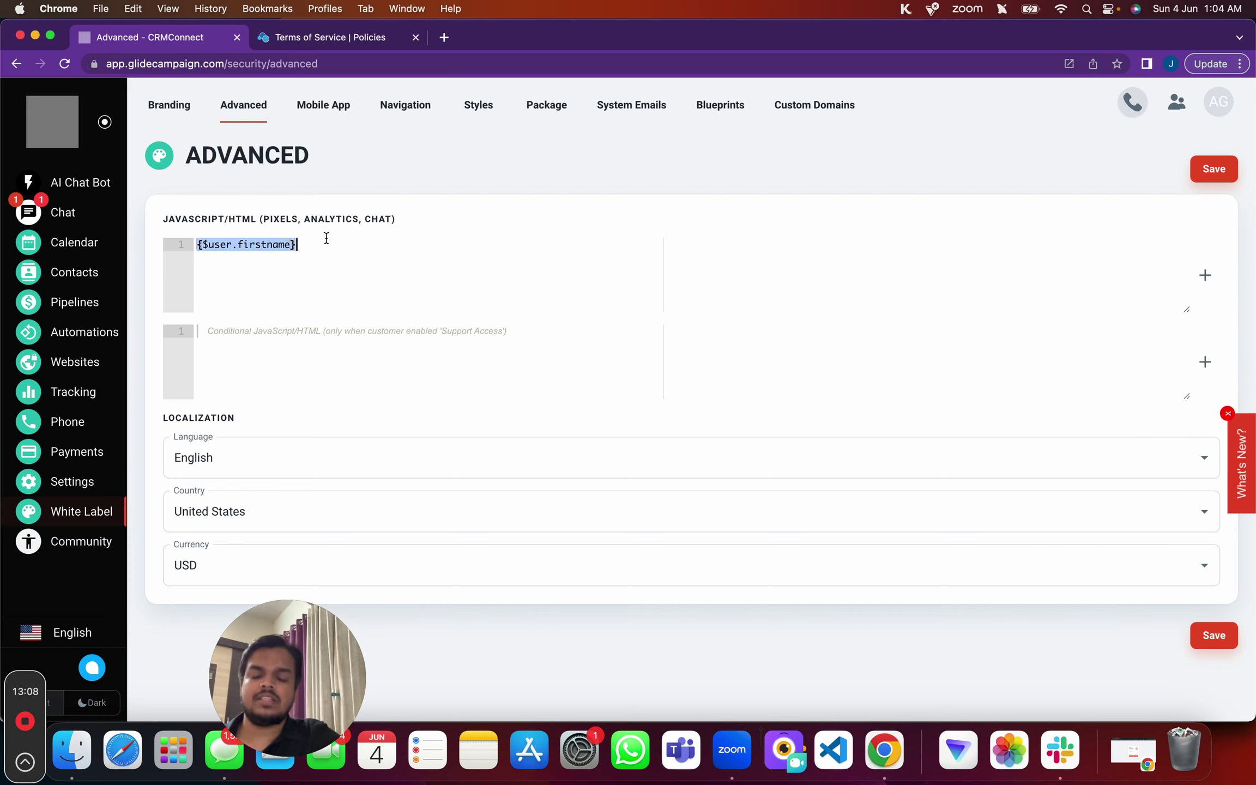
key(BackSpace)
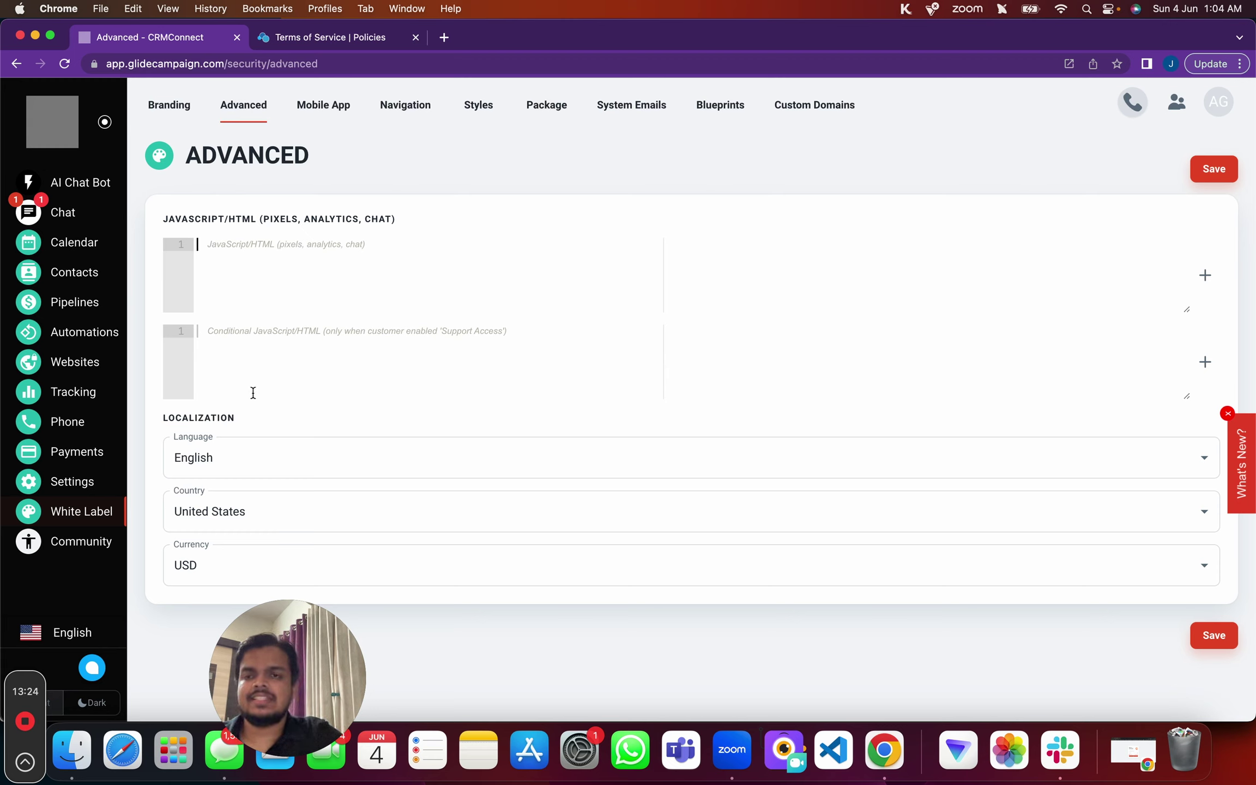
click(310, 268)
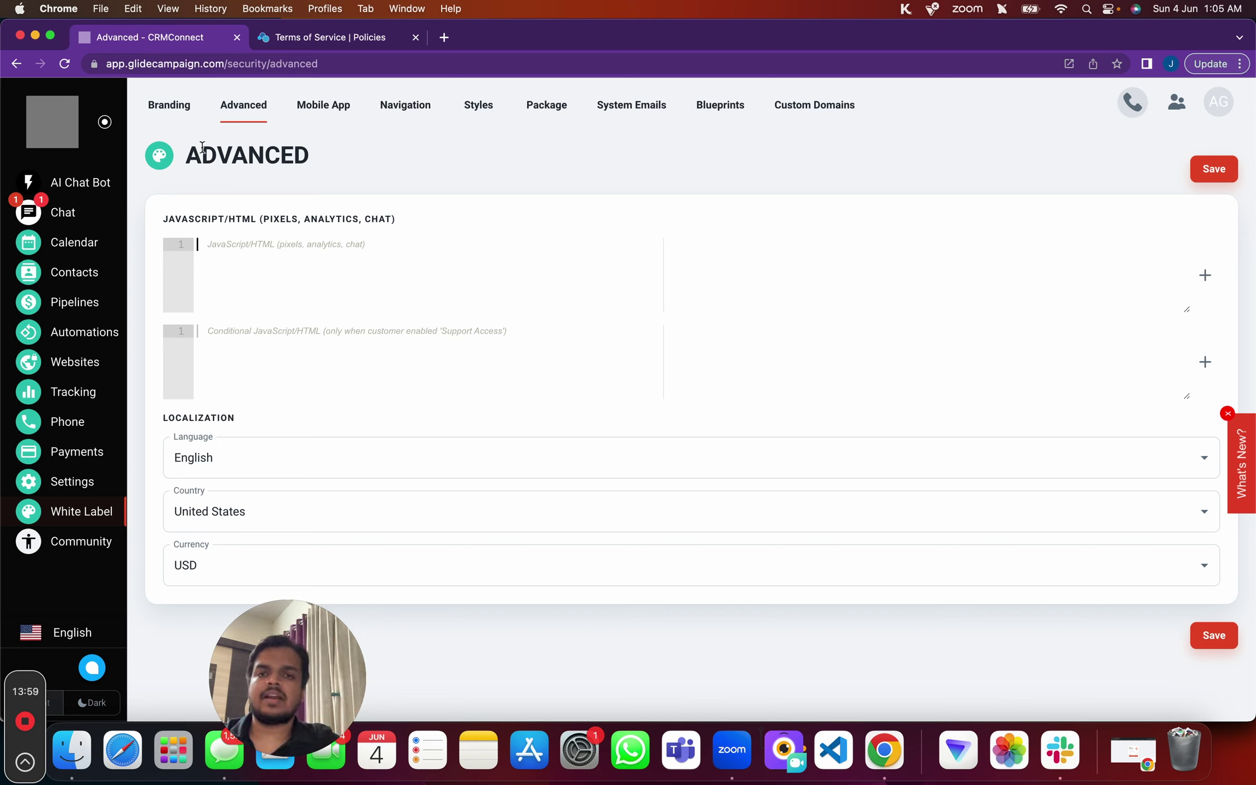
Review the Branding company information and social media fields, the Advanced settings, and the PWA Mobile App settings
click(186, 104)
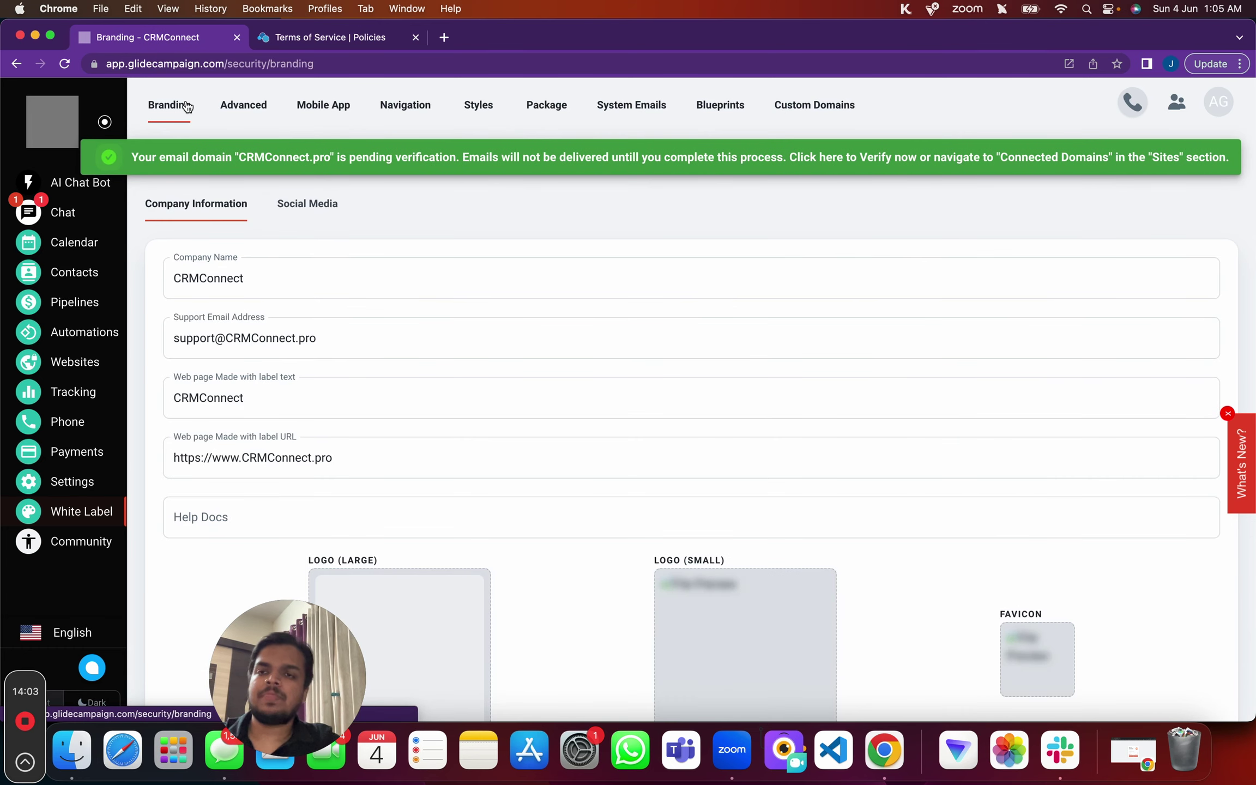
click(306, 206)
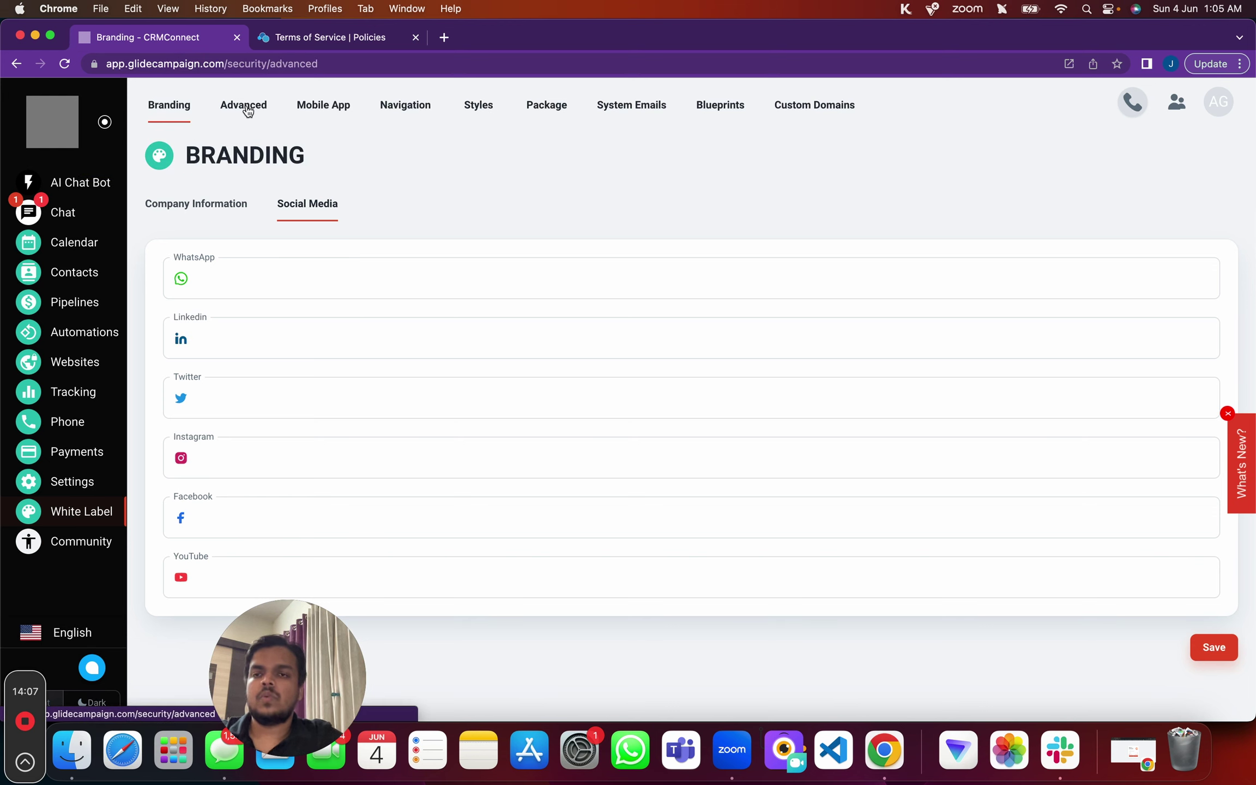
click(247, 109)
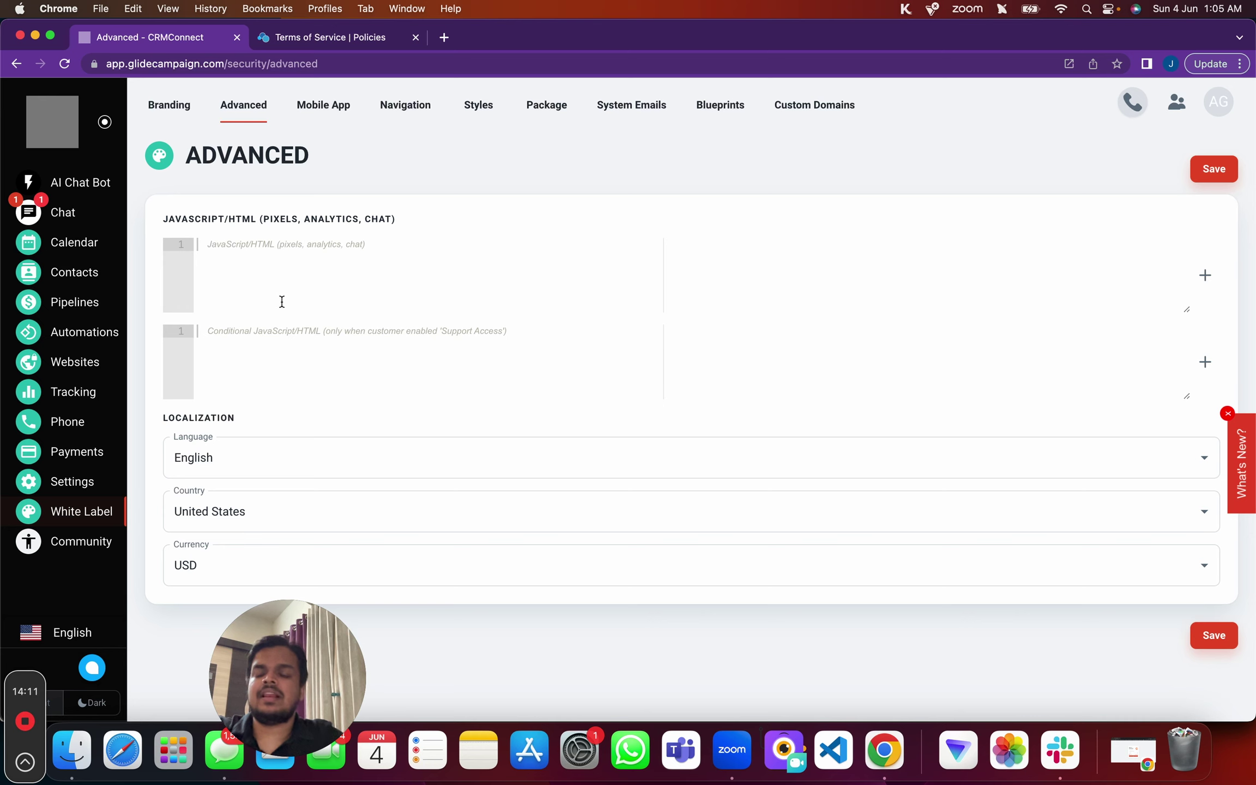
click(334, 113)
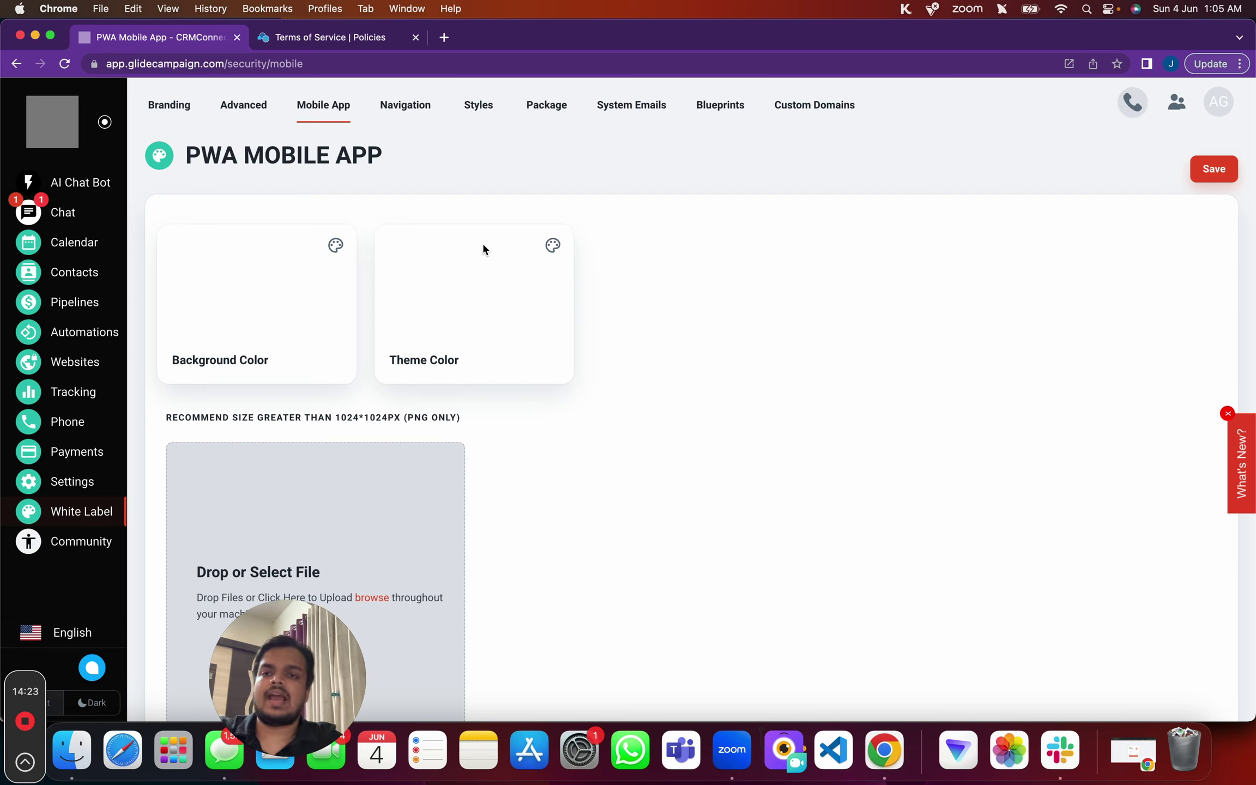
Review the Navigation settings, covering menu colors, layout, system menu icons and custom menu items
click(392, 107)
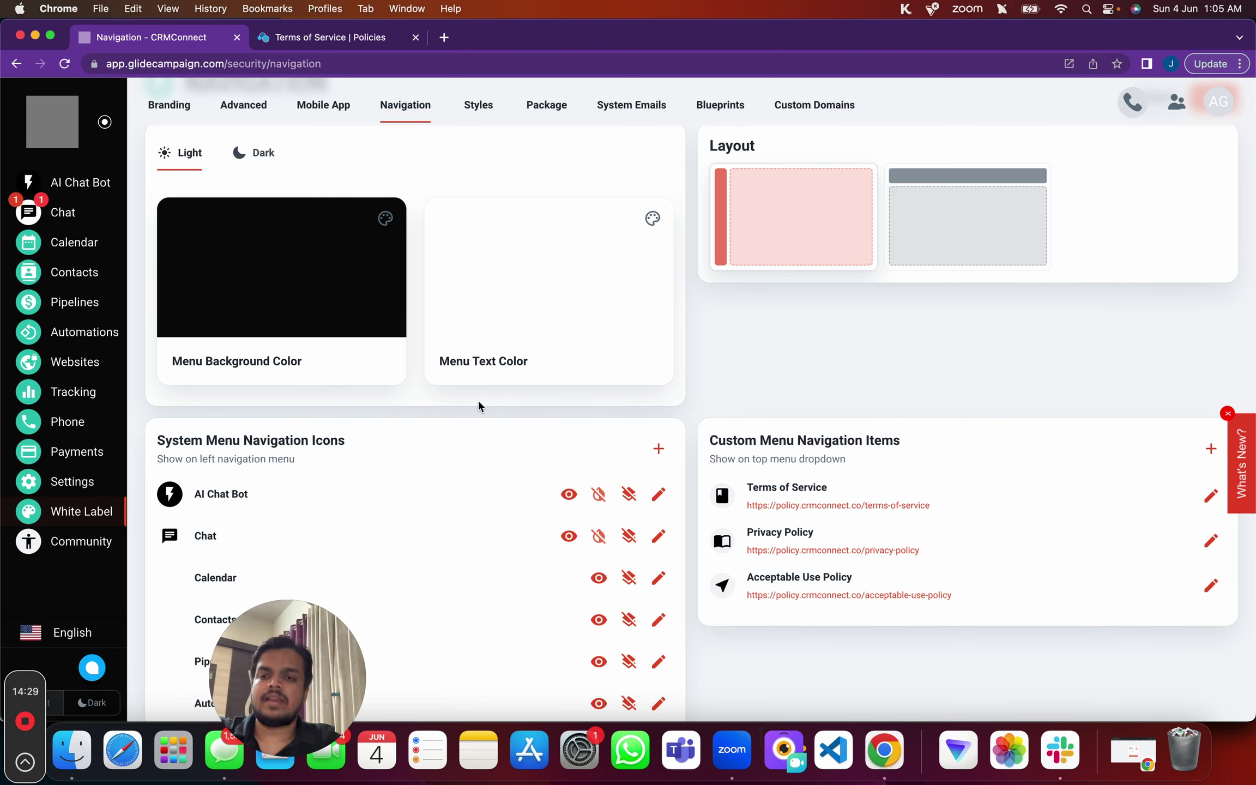
scroll(478, 403, down, 6)
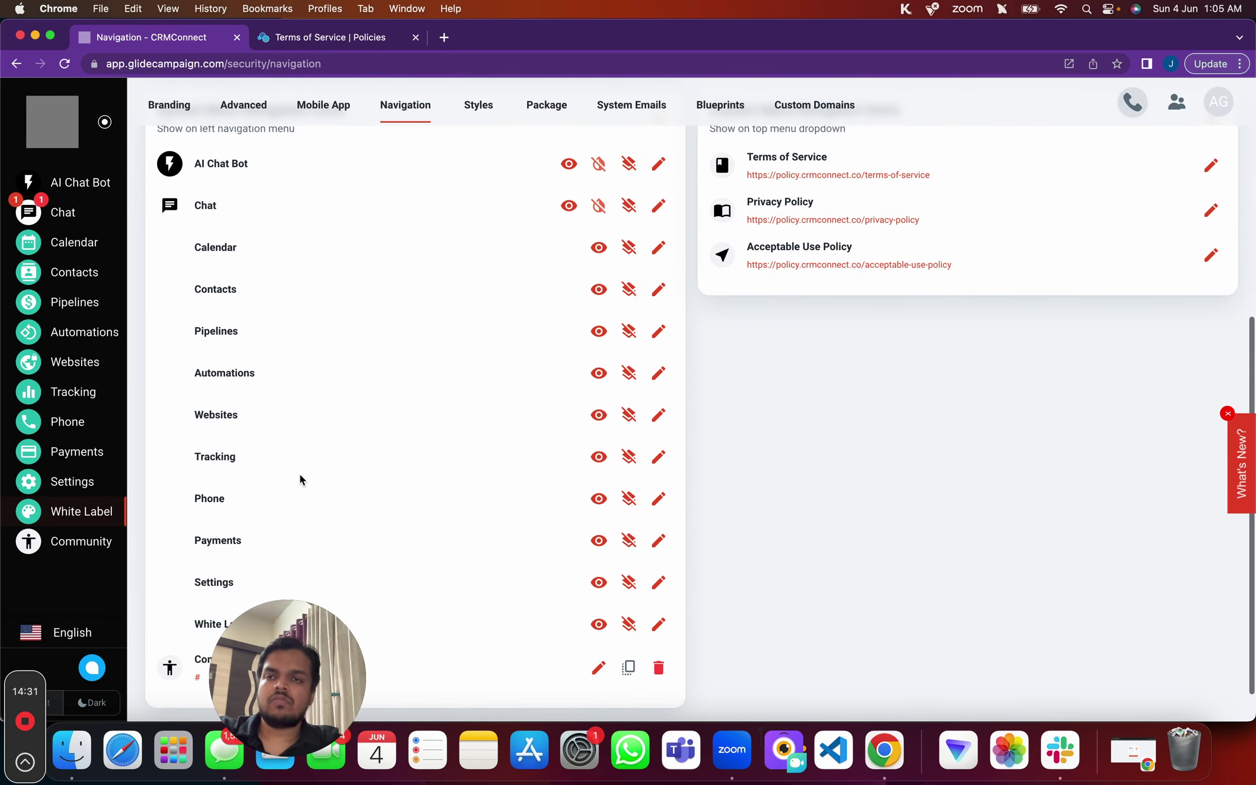
scroll(427, 367, up, 7)
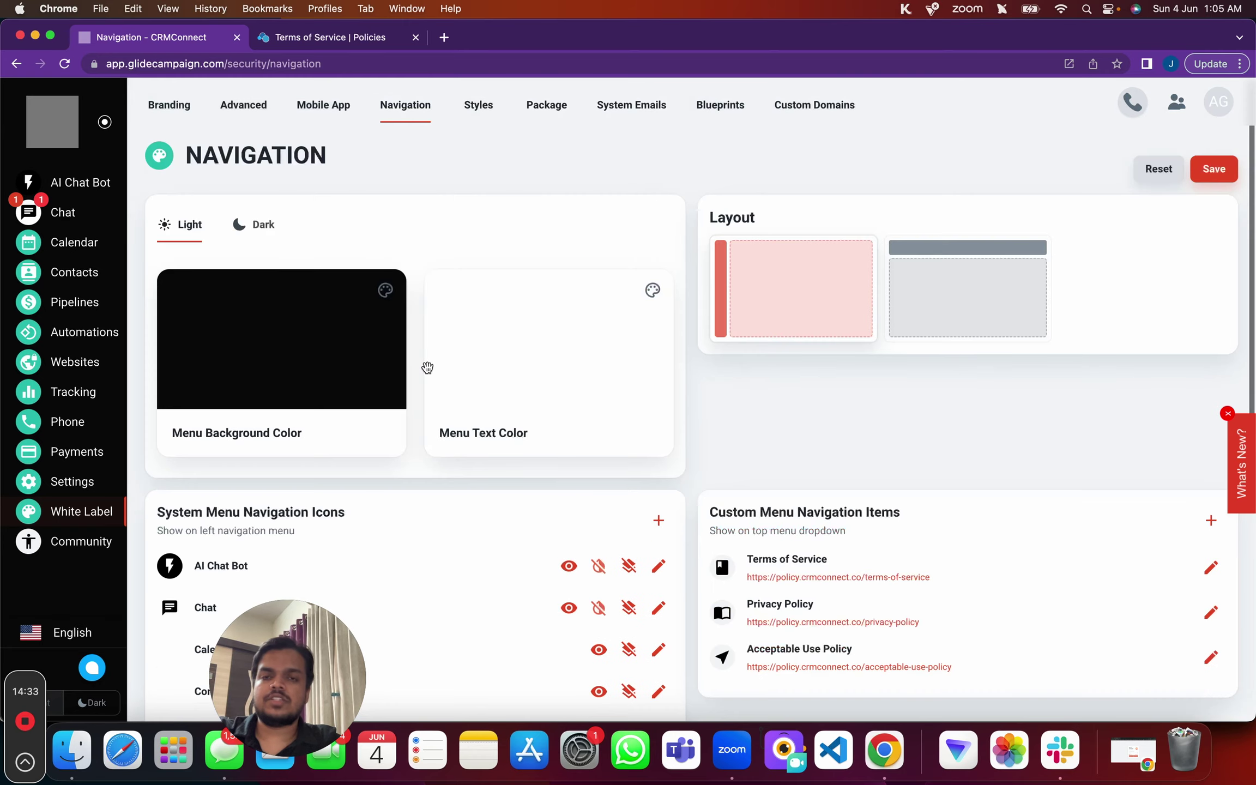
scroll(415, 553, down, 5)
scroll(414, 550, up, 5)
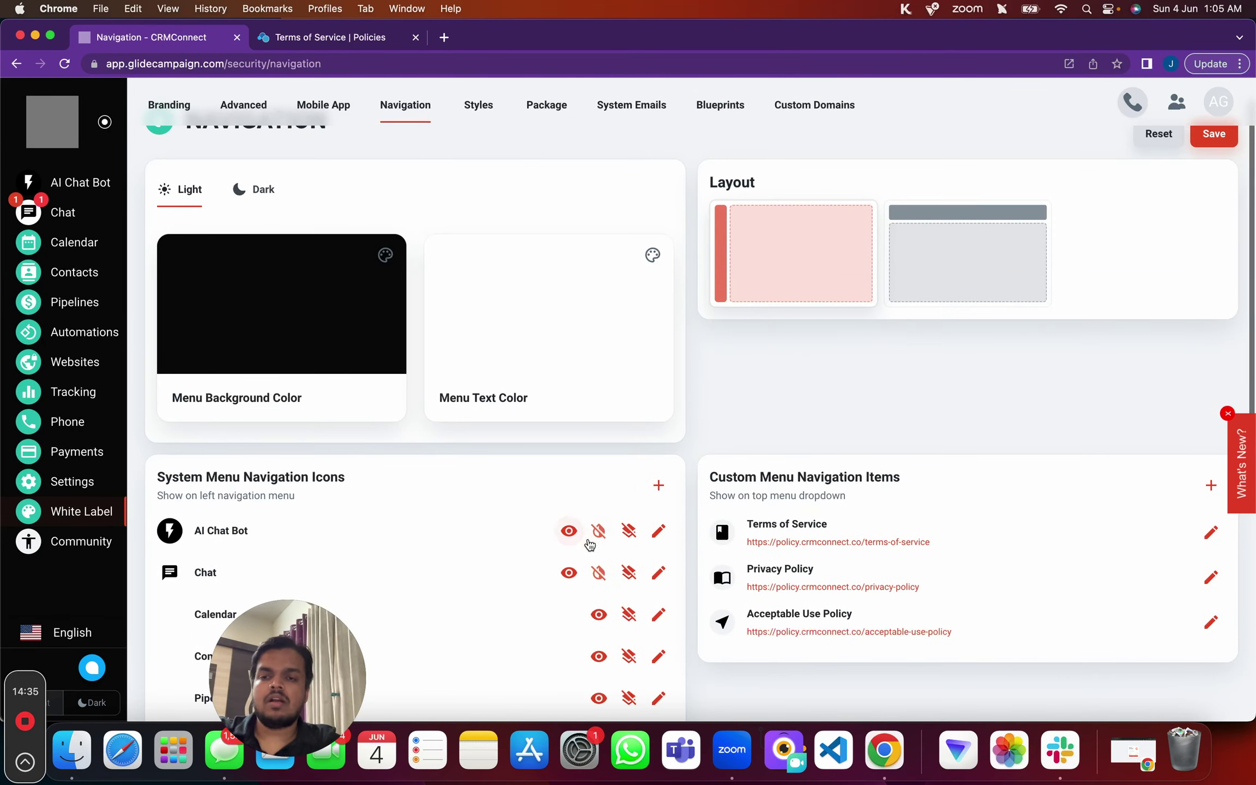
View the form for adding navigation icons, cancel it, and show the custom menu items in the account dropdown
click(658, 486)
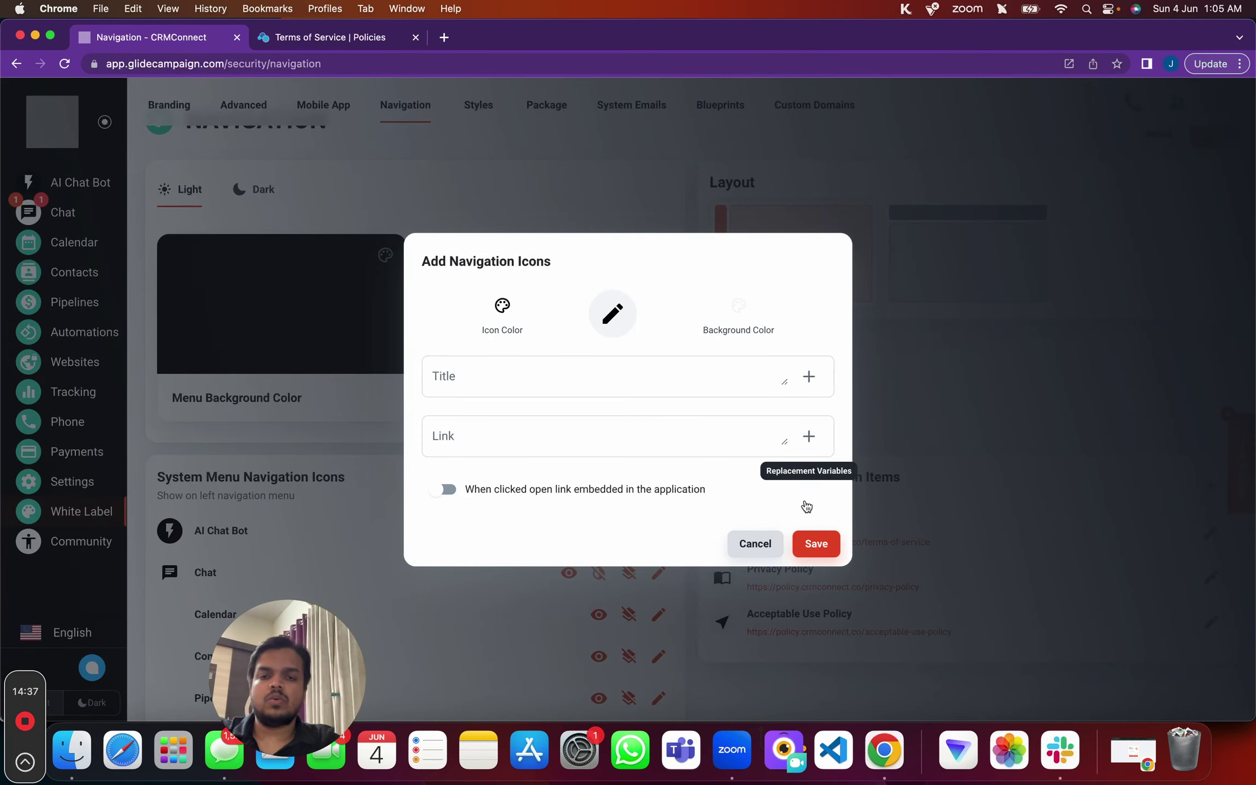
click(770, 543)
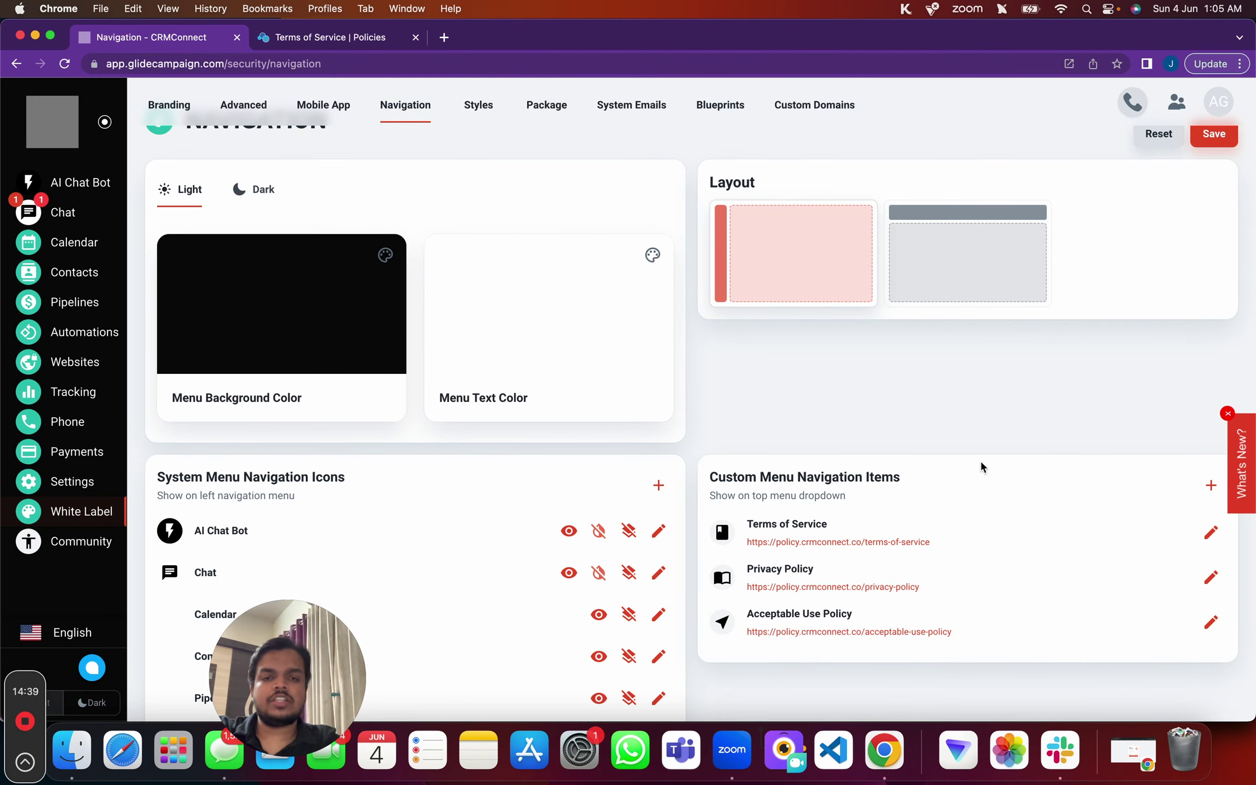
click(1219, 102)
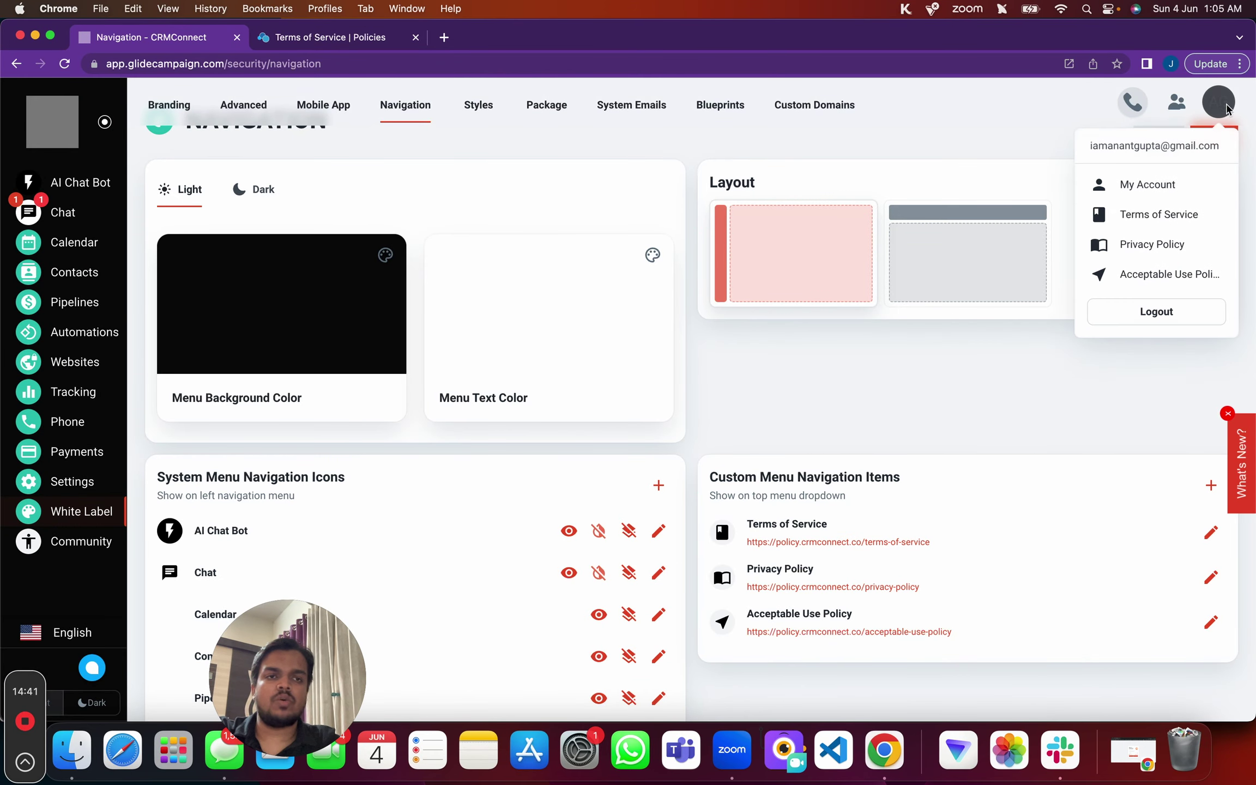
Preview the top-bar menu layout and return to the side menu layout, and view the Navigation page's dark-mode menu colors
click(827, 427)
click(897, 272)
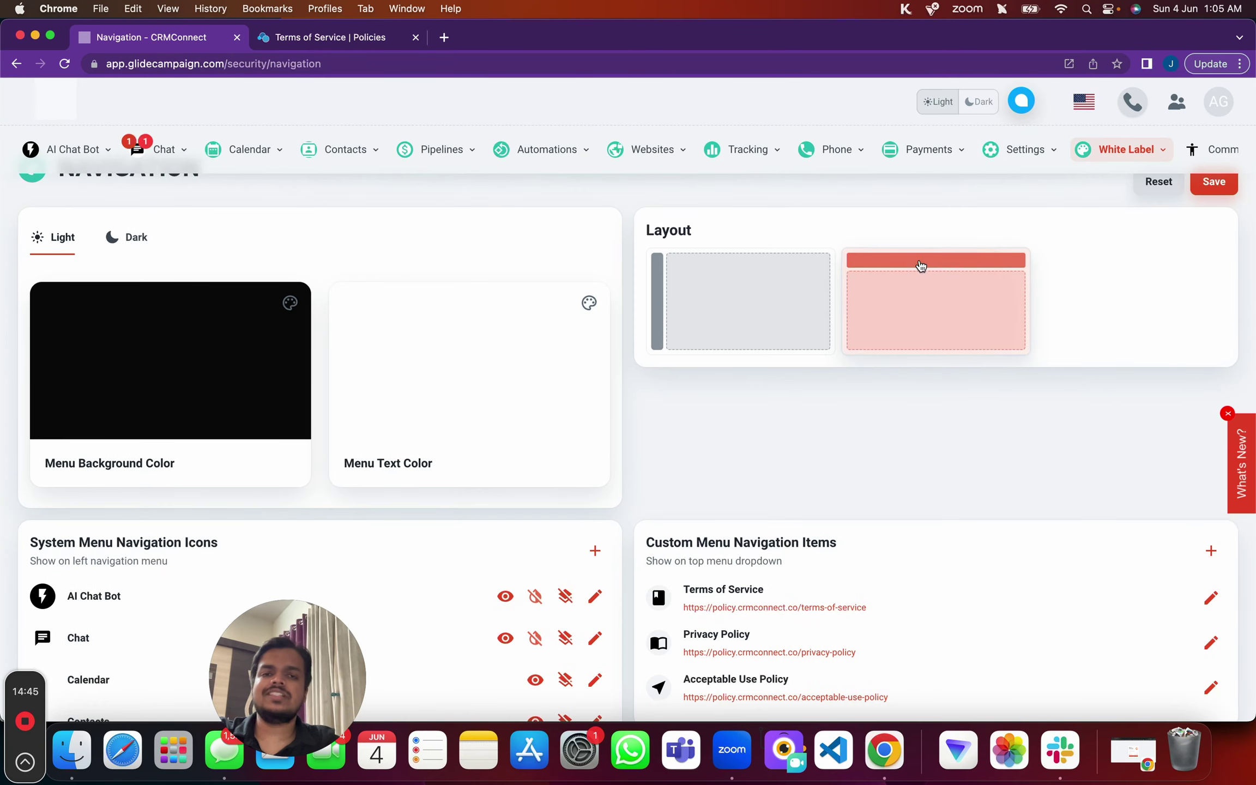
click(764, 278)
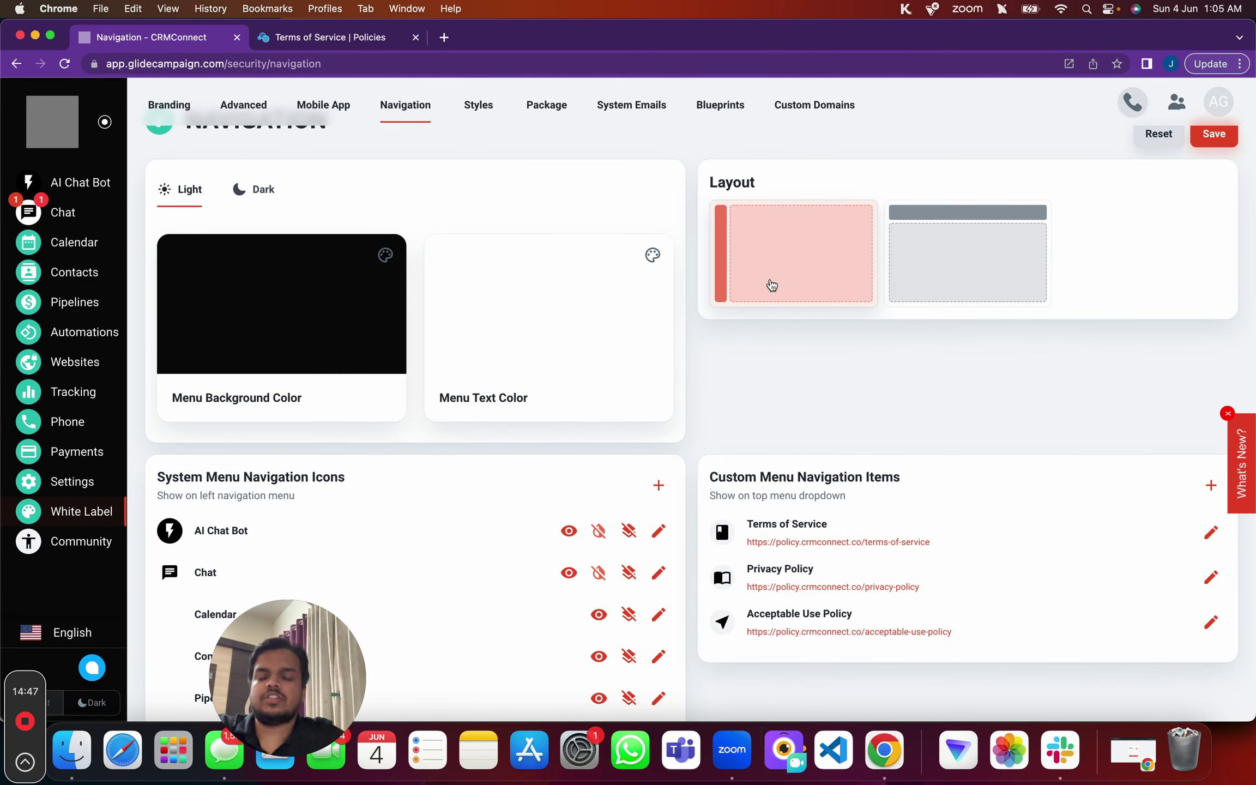
scroll(454, 186, up, 2)
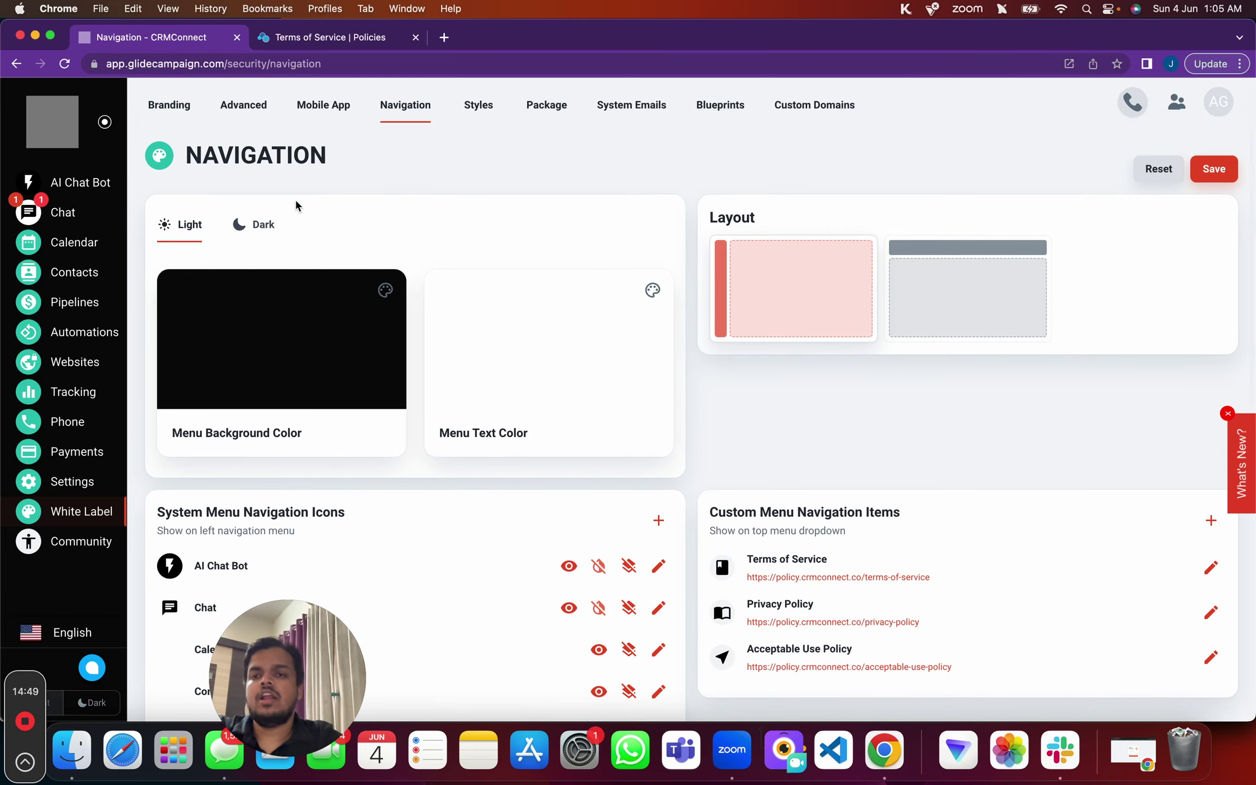
click(258, 223)
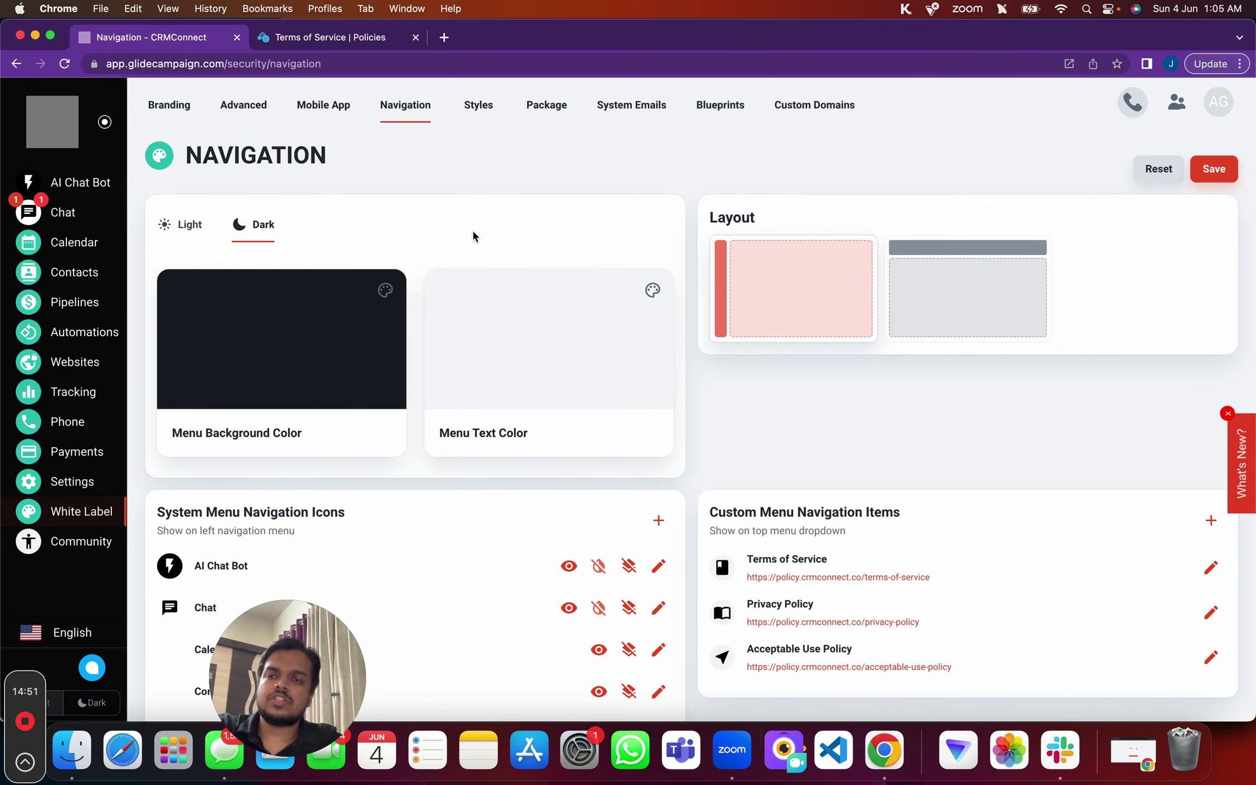
Open the Styles settings and check the font selector and the Light and Dark color modes
click(480, 112)
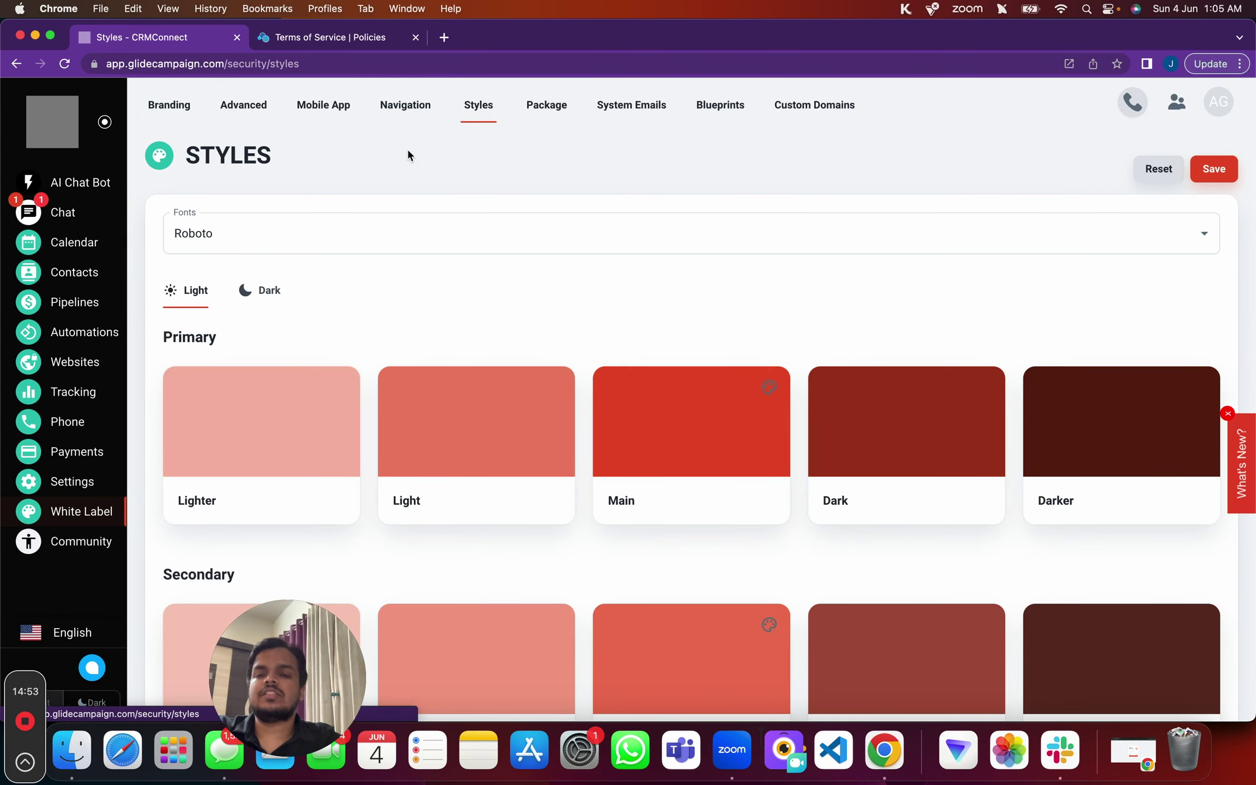
click(308, 214)
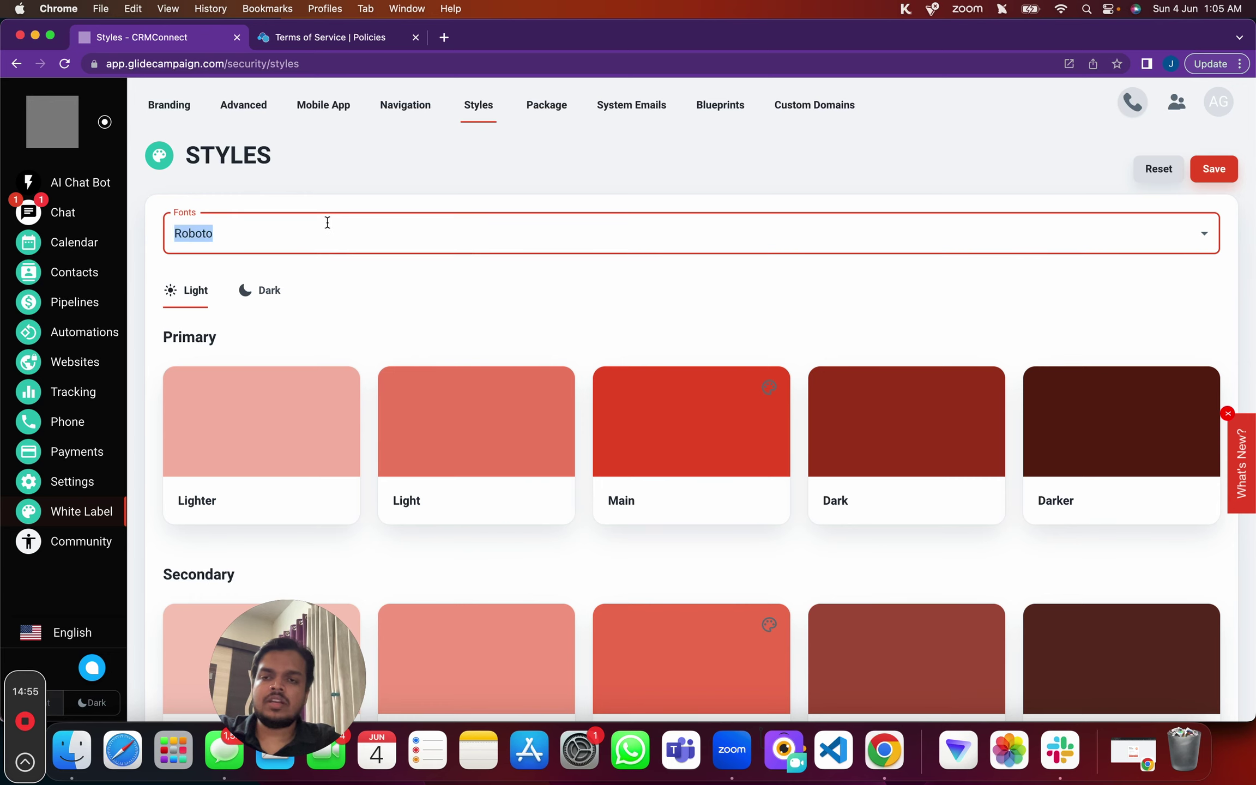
click(327, 223)
click(283, 180)
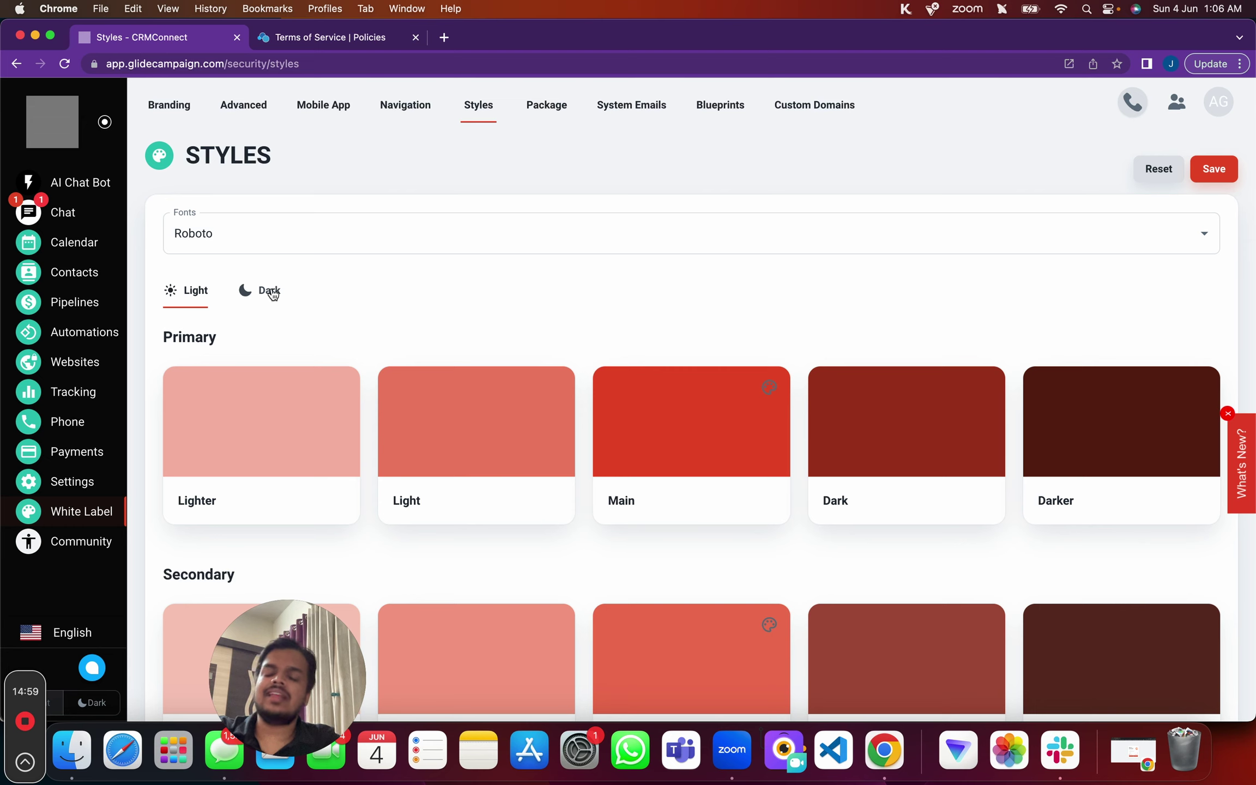
click(273, 295)
click(186, 291)
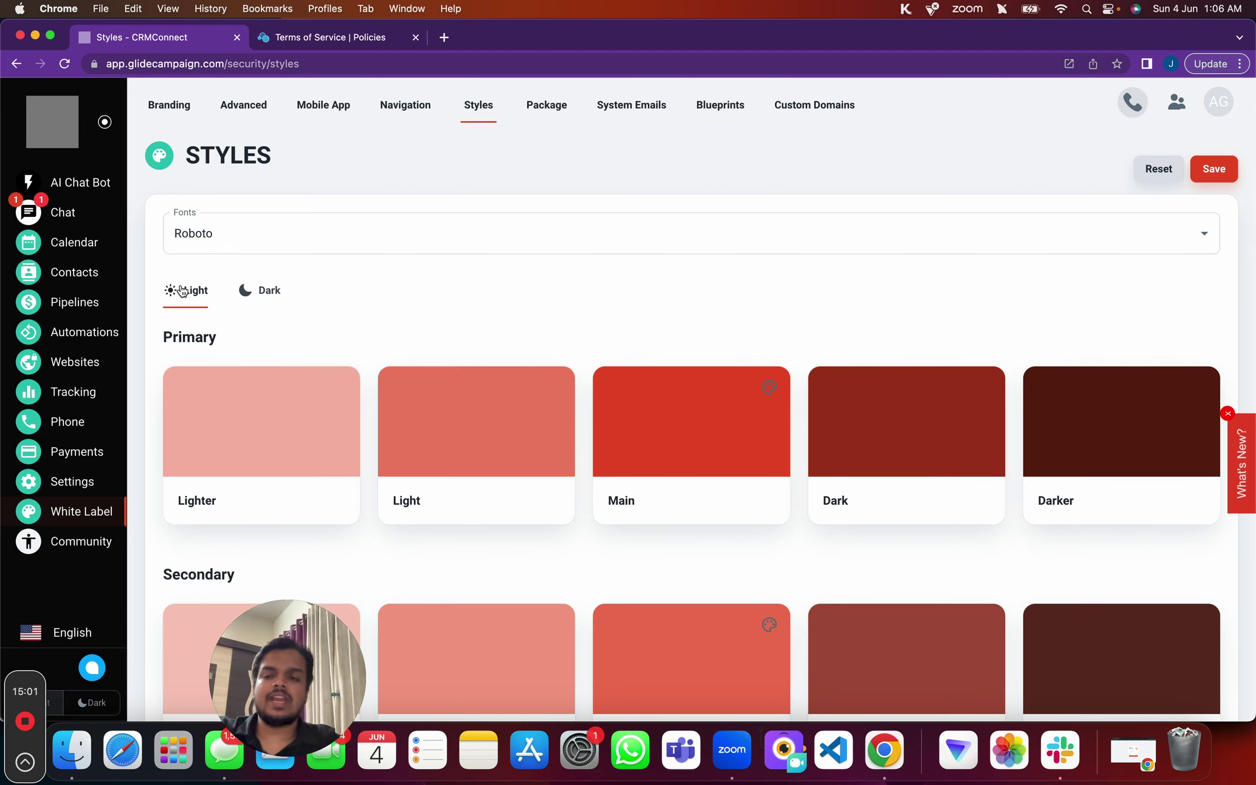
Review the light-mode color palettes in Styles, from Primary and Secondary through Text, Full Dialog Title, Background and Tool Bar Button
scroll(196, 378, down, 3)
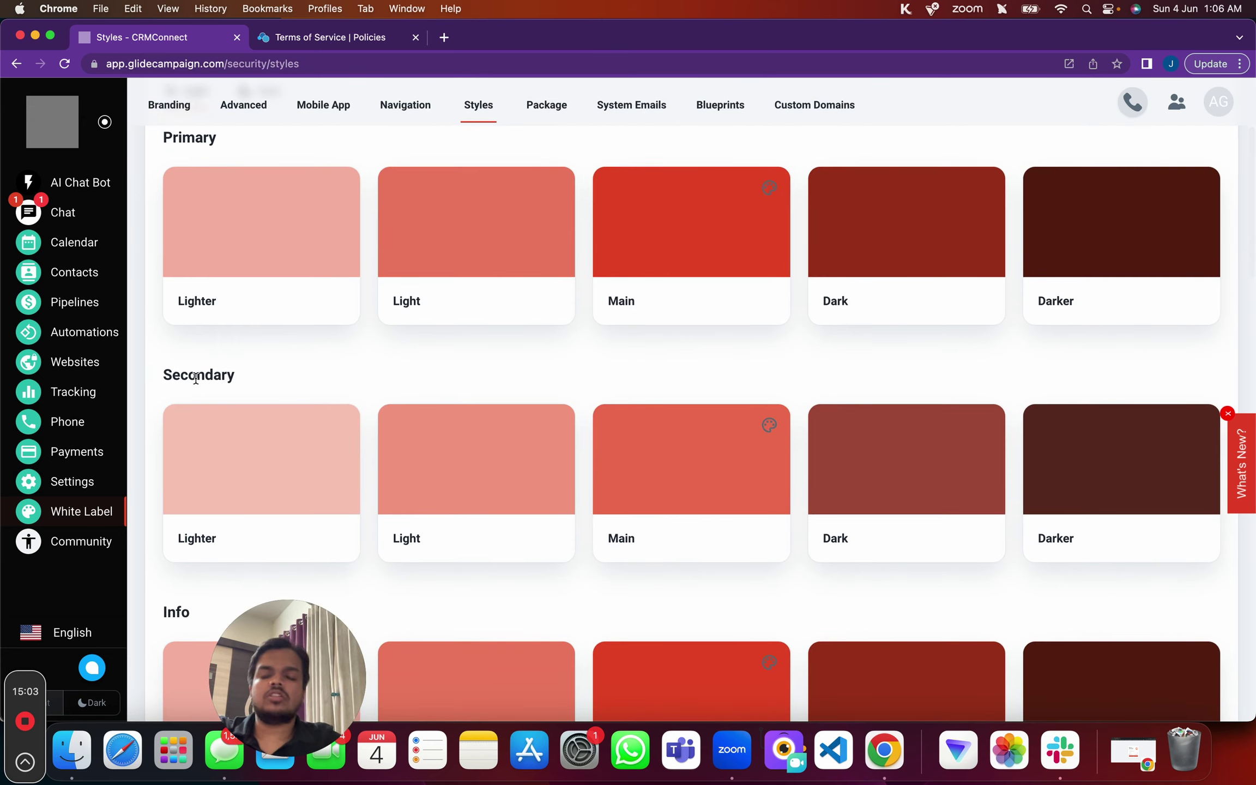
scroll(199, 339, down, 10)
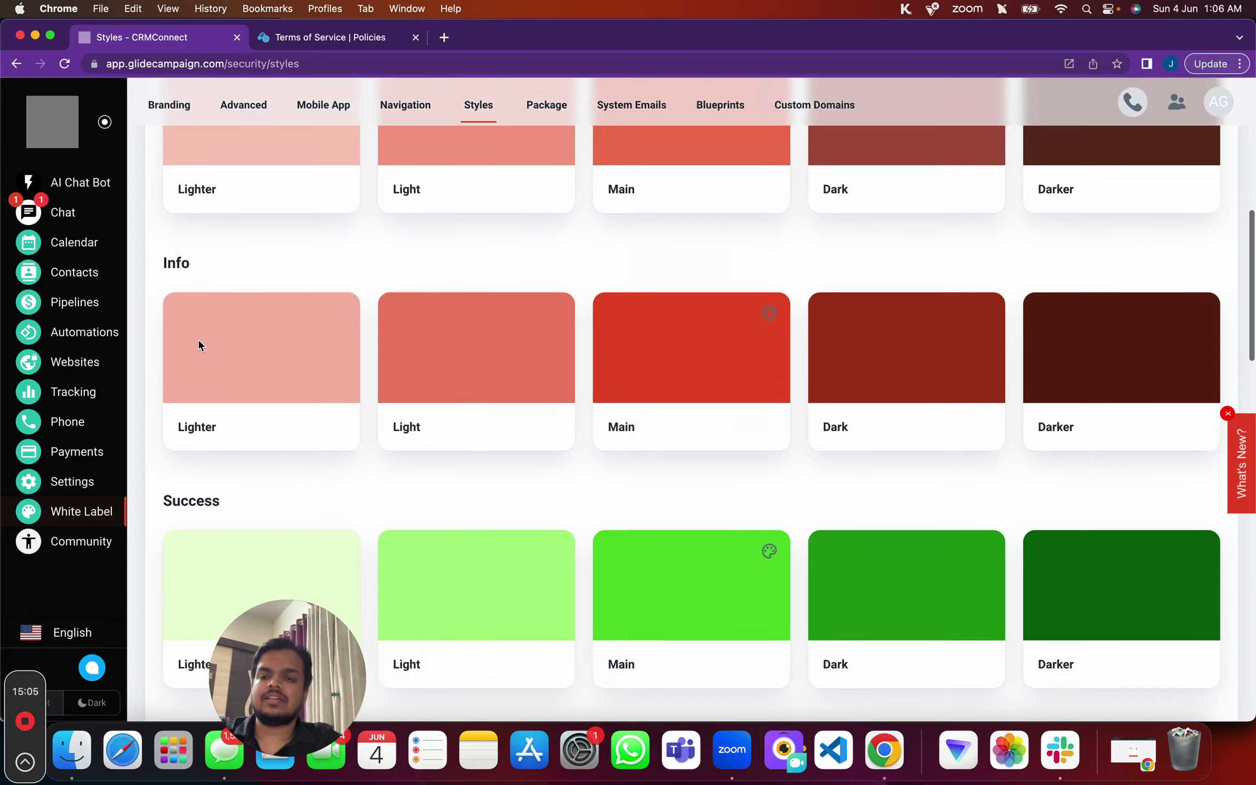
scroll(199, 342, down, 8)
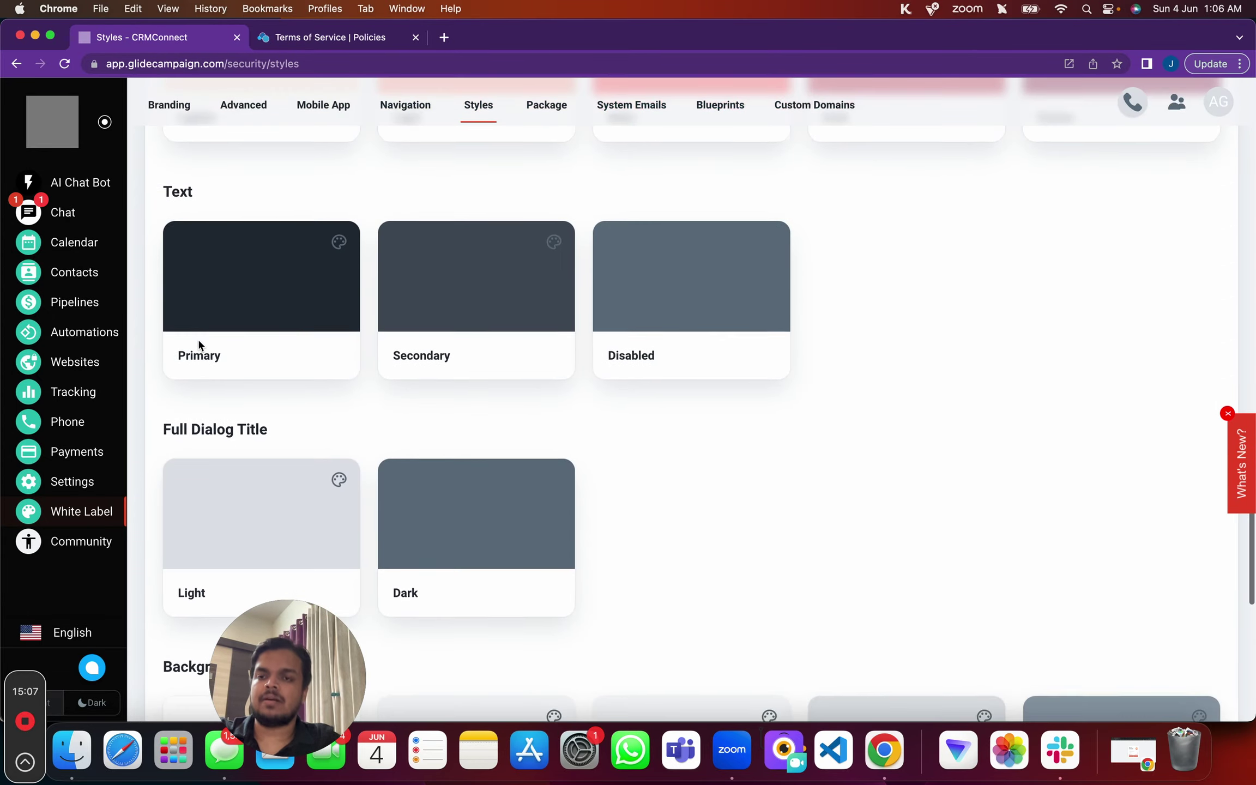
scroll(199, 344, down, 3)
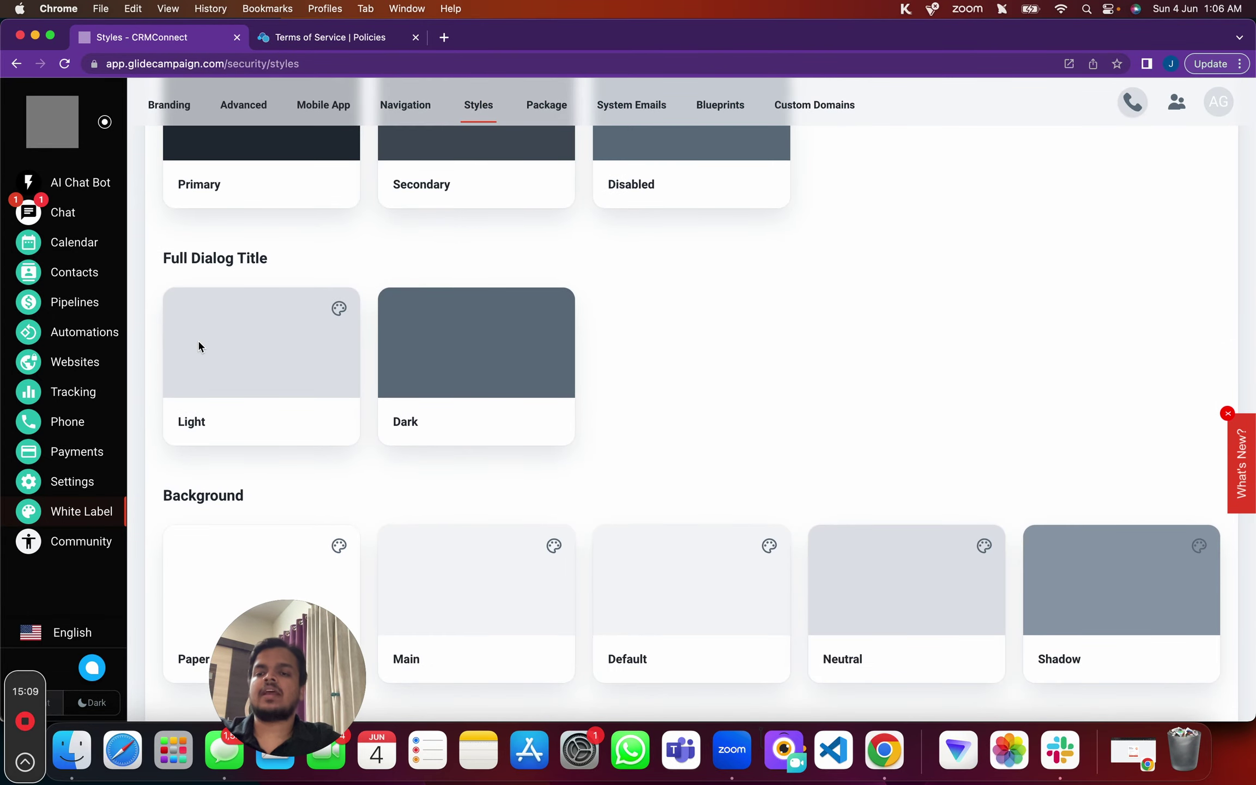
scroll(199, 344, down, 4)
scroll(198, 345, down, 1)
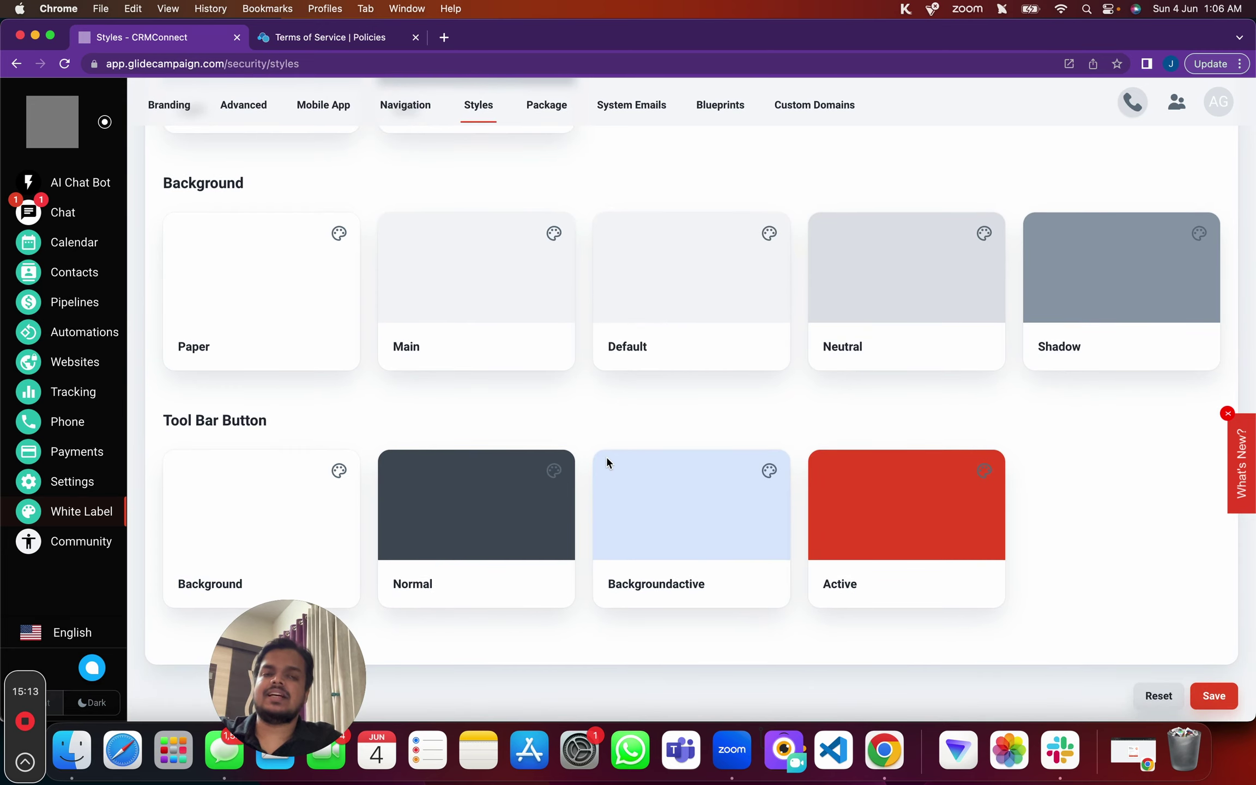
scroll(606, 463, up, 20)
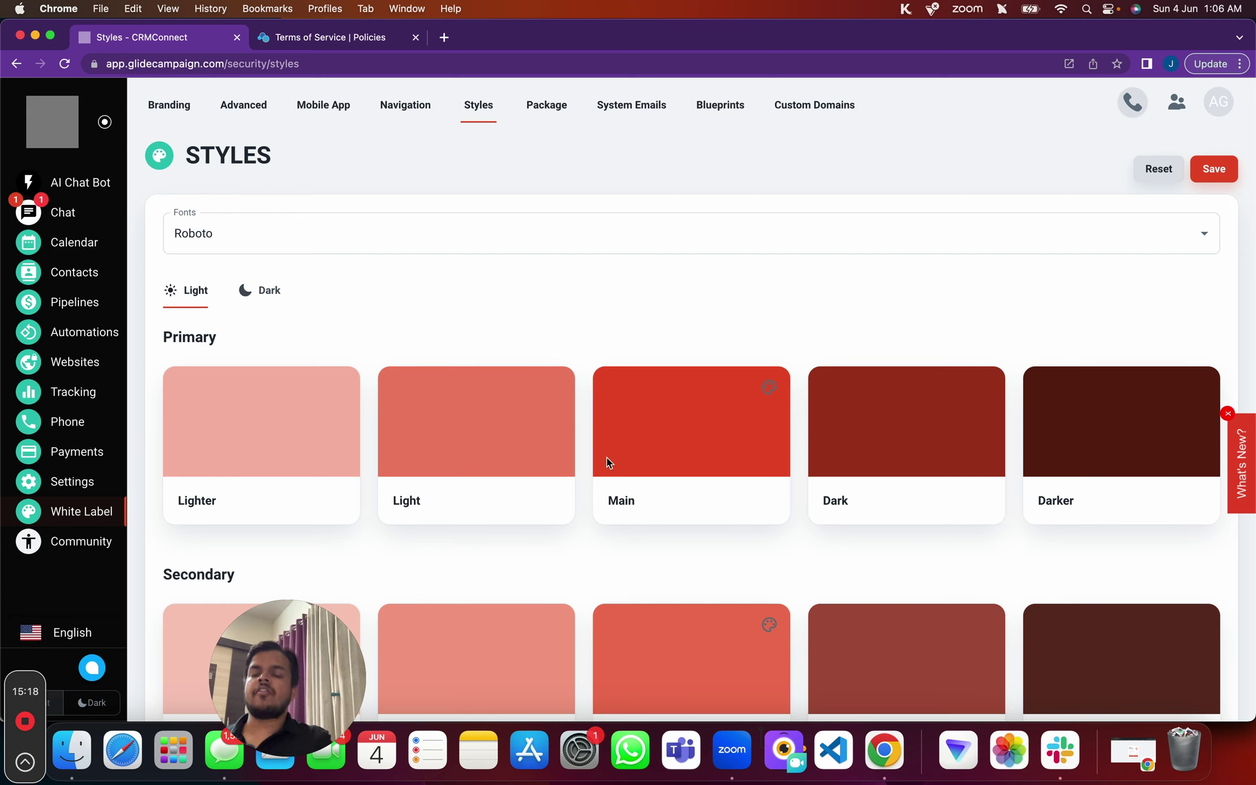